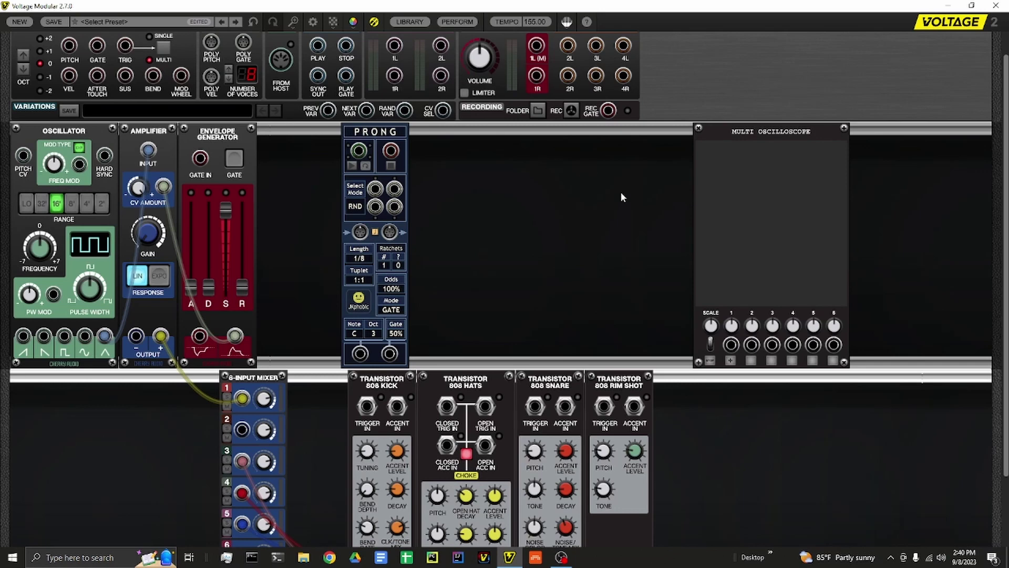
# Duplicate the Prong module and place the copy to its right in the upper rack row
pyautogui.moveTo(380, 135); pyautogui.dragTo(387, 135)
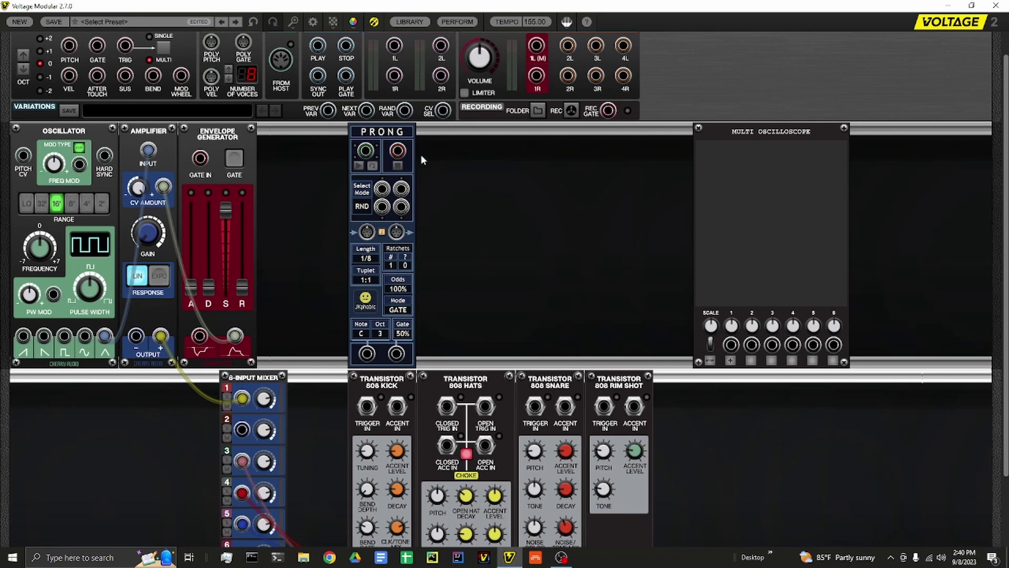
pyautogui.moveTo(356, 178); pyautogui.dragTo(413, 177)
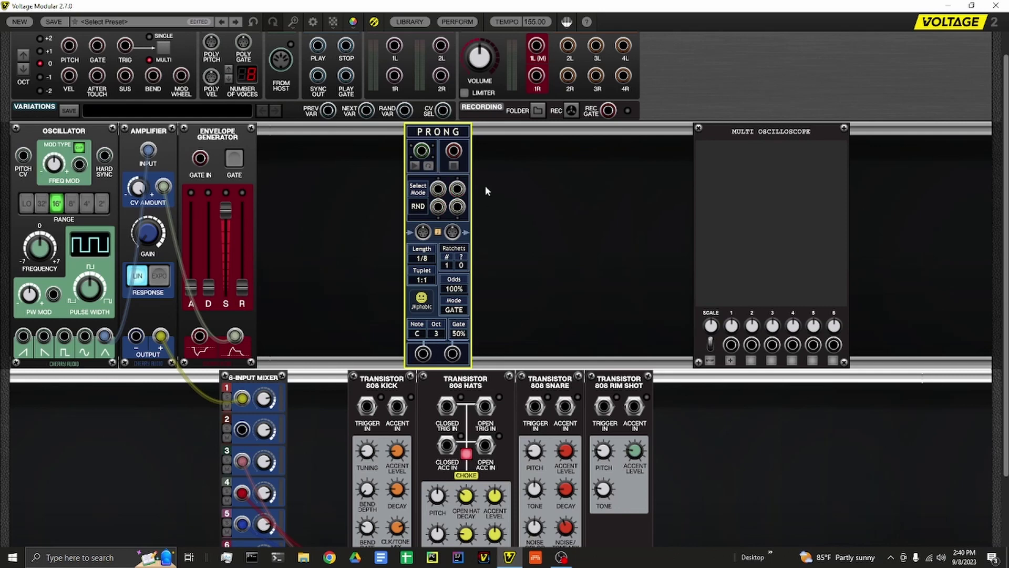
pyautogui.rightClick(479, 136)
pyautogui.click(432, 152)
pyautogui.rightClick(412, 131)
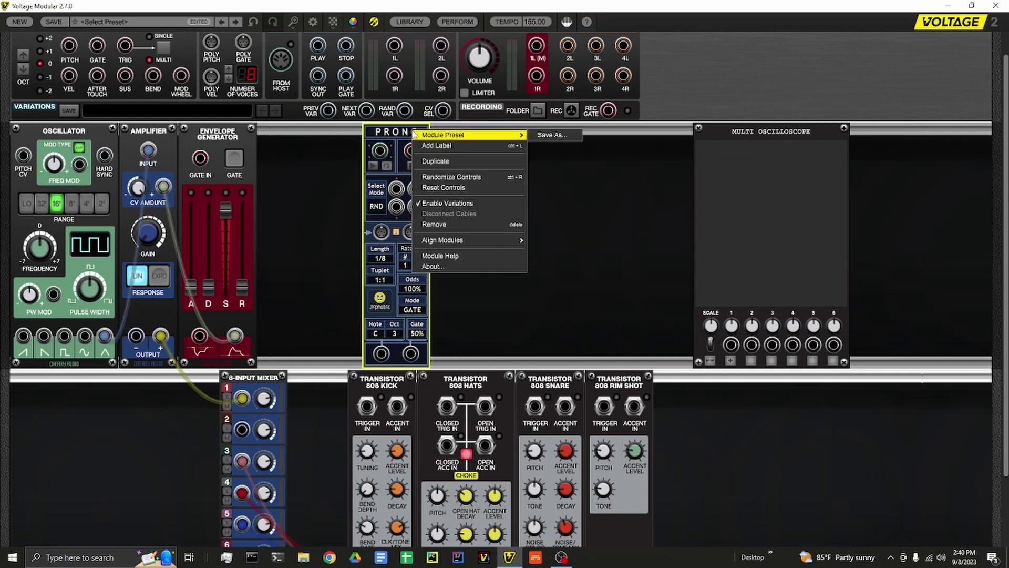
pyautogui.moveTo(499, 135)
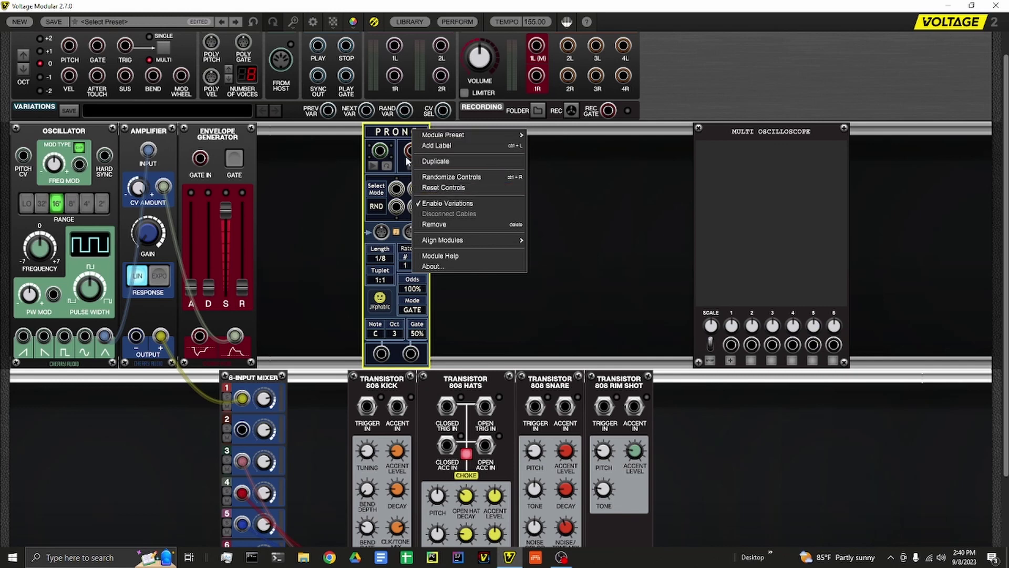
pyautogui.click(436, 161)
pyautogui.moveTo(862, 137); pyautogui.dragTo(535, 136)
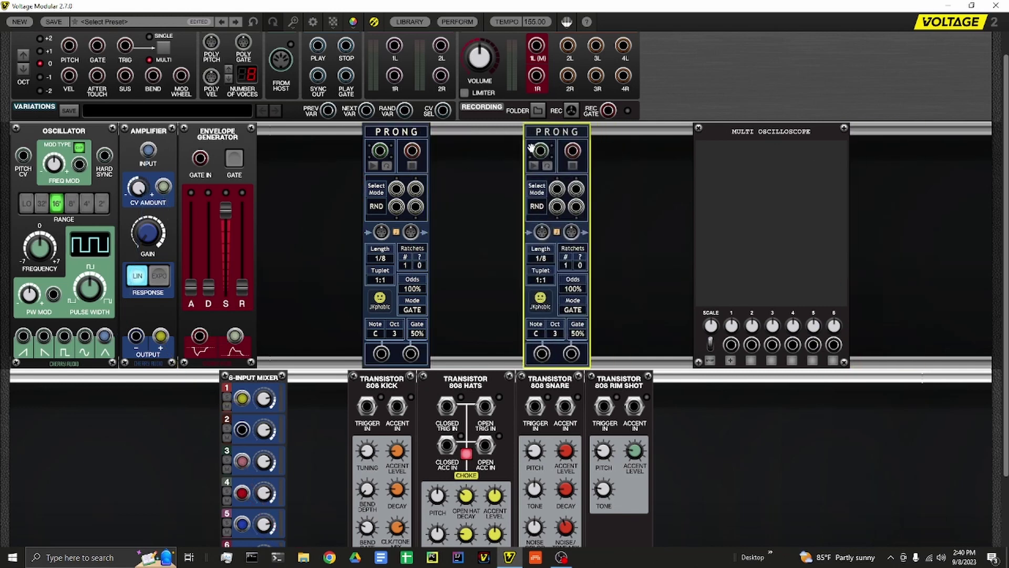
# Duplicate both Prong modules together and line up all four side by side in the upper row
pyautogui.rightClick(390, 129)
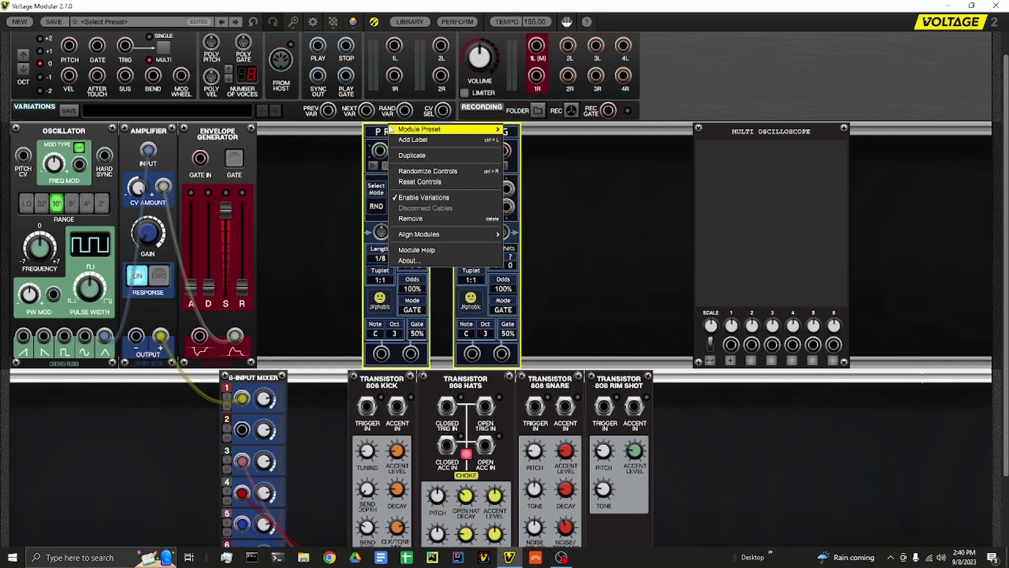
pyautogui.click(416, 155)
pyautogui.moveTo(956, 434); pyautogui.dragTo(509, 140)
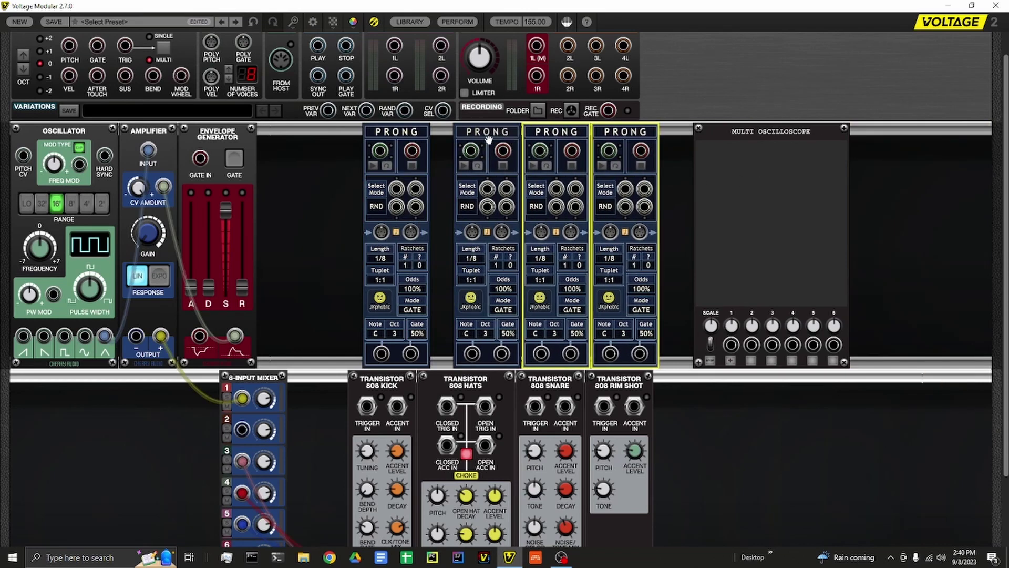
pyautogui.moveTo(412, 138); pyautogui.dragTo(432, 138)
# Patch the first Select Mode output of each Prong to the next Prong's trigger input, looping the fourth back to the first
pyautogui.moveTo(418, 189); pyautogui.dragTo(472, 153)
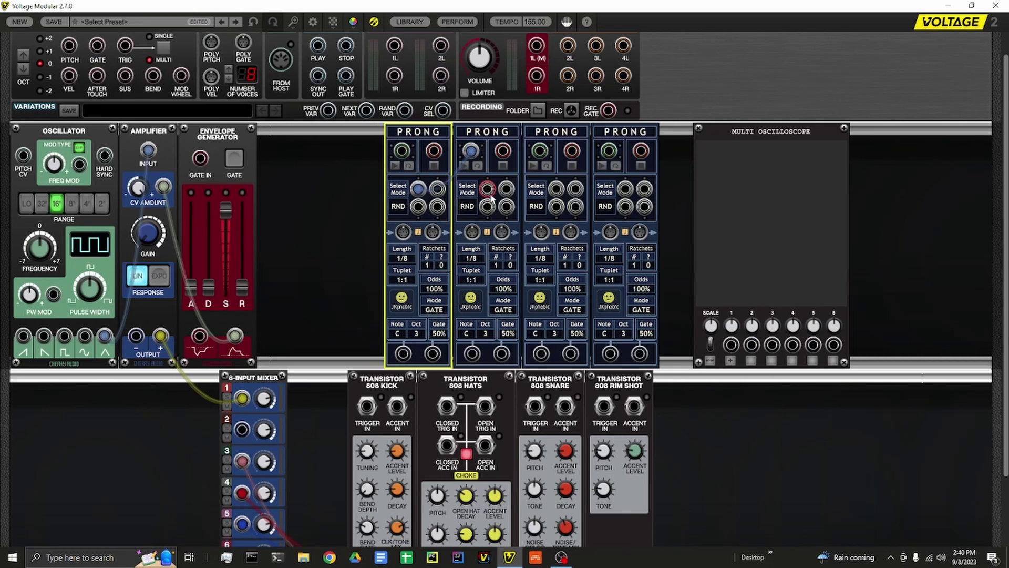
pyautogui.moveTo(487, 188); pyautogui.dragTo(540, 150)
pyautogui.moveTo(556, 188); pyautogui.dragTo(609, 153)
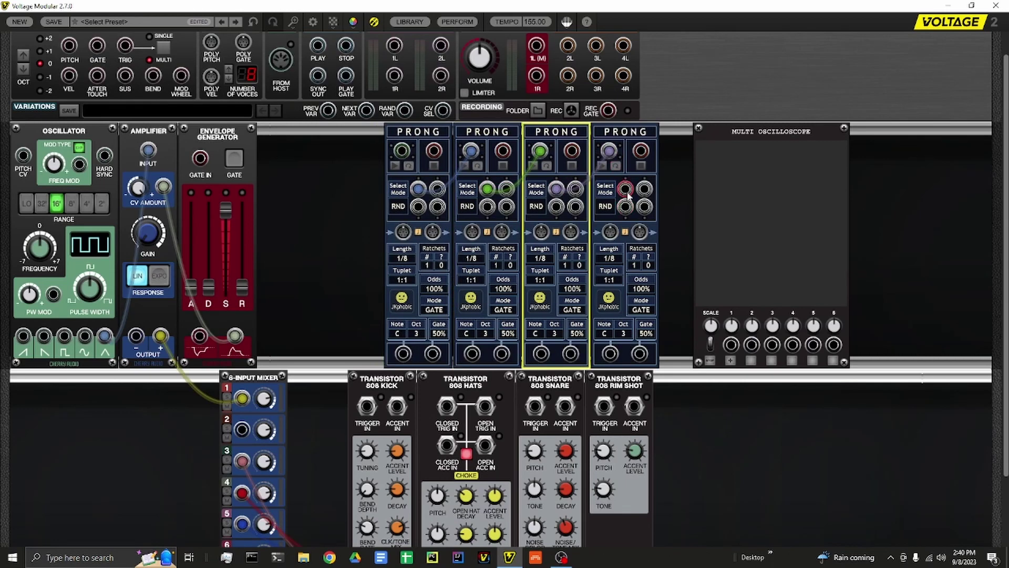
pyautogui.moveTo(625, 188); pyautogui.dragTo(402, 153)
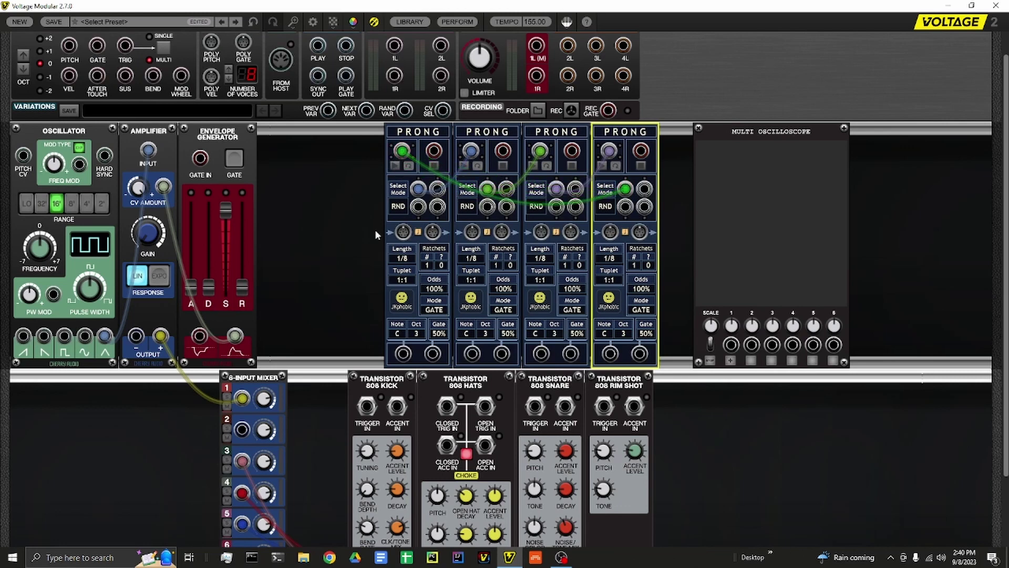
# Chain the four Prongs' link jacks and patch the fourth's outputs to the oscillator's Pitch CV and the envelope generator's Gate In
pyautogui.moveTo(432, 231); pyautogui.dragTo(472, 231)
pyautogui.moveTo(502, 232); pyautogui.dragTo(610, 233)
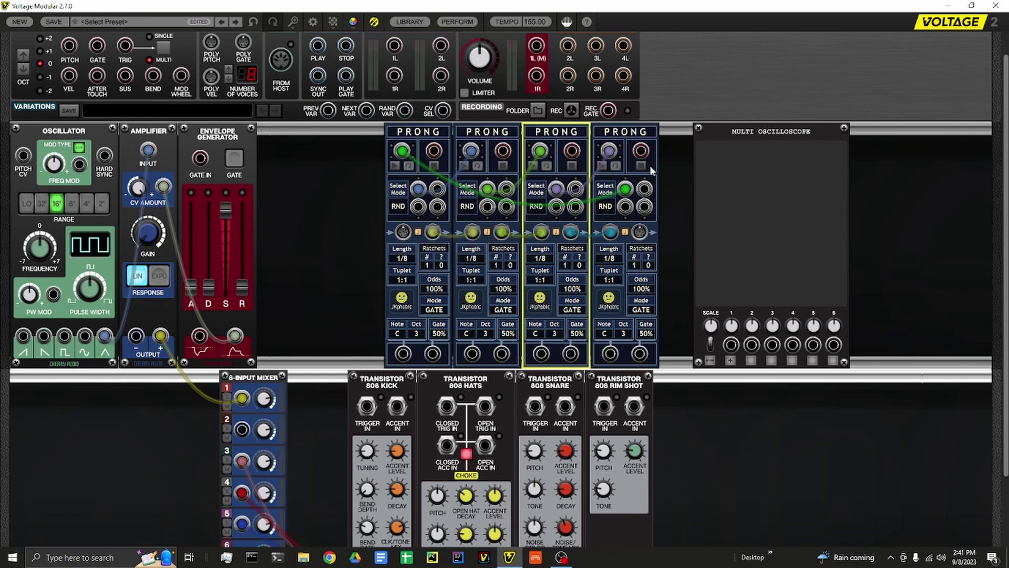
pyautogui.moveTo(610, 353); pyautogui.dragTo(23, 156)
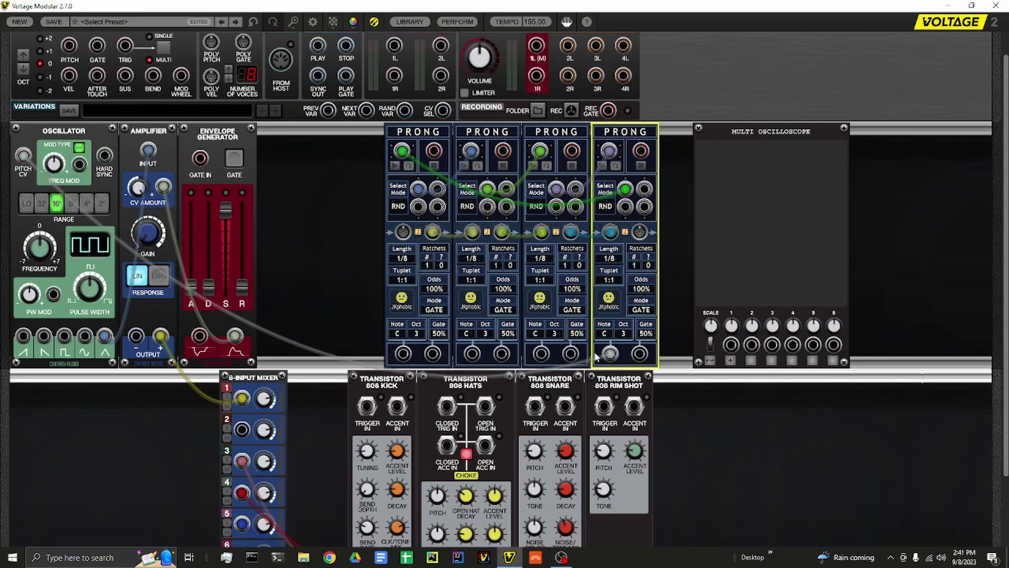
pyautogui.moveTo(645, 358); pyautogui.dragTo(201, 160)
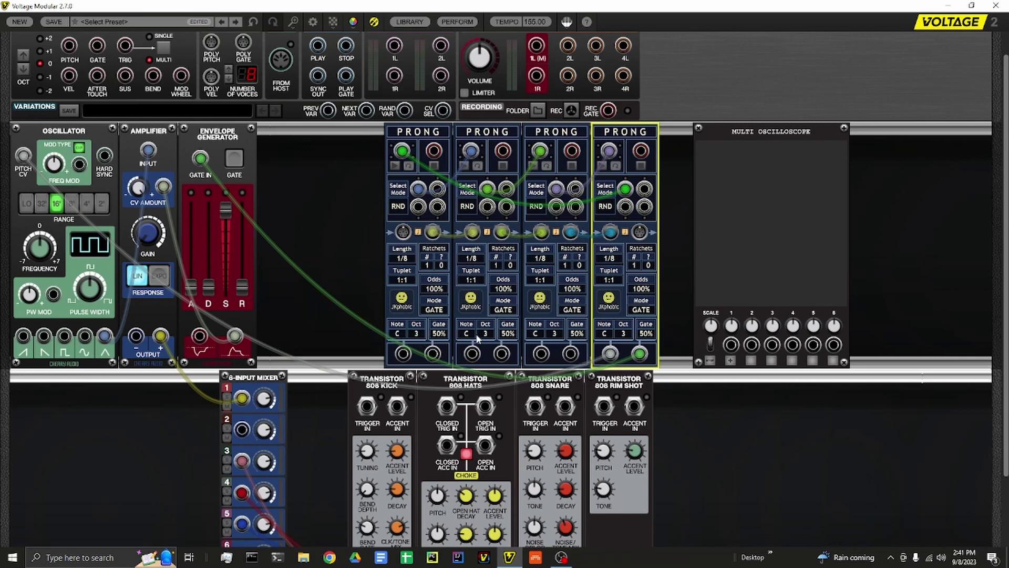
# Set the second Prong's note to D, the third's to D# and the fourth's to D
pyautogui.moveTo(466, 333); pyautogui.dragTo(472, 311)
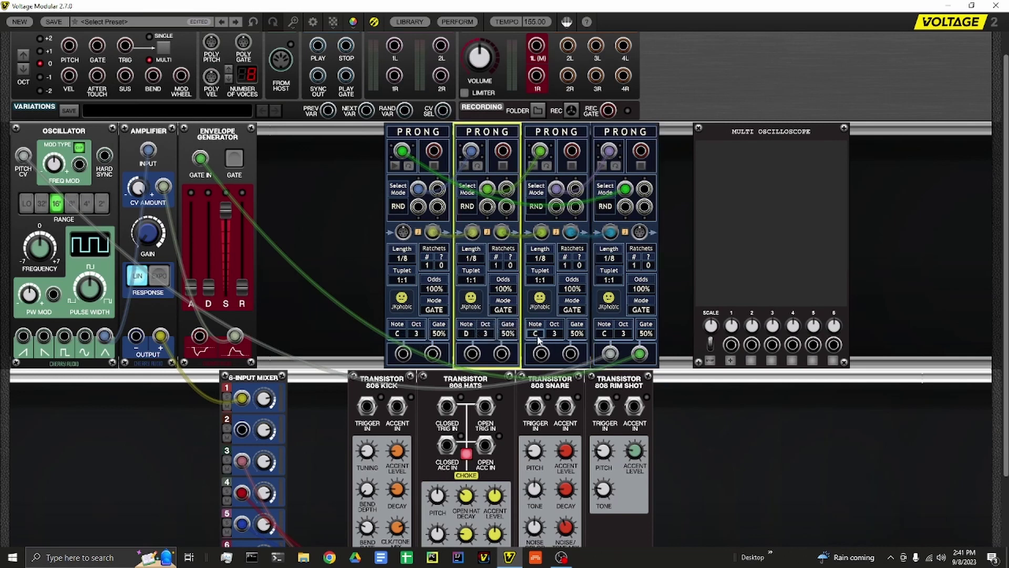
pyautogui.moveTo(535, 333); pyautogui.dragTo(546, 309)
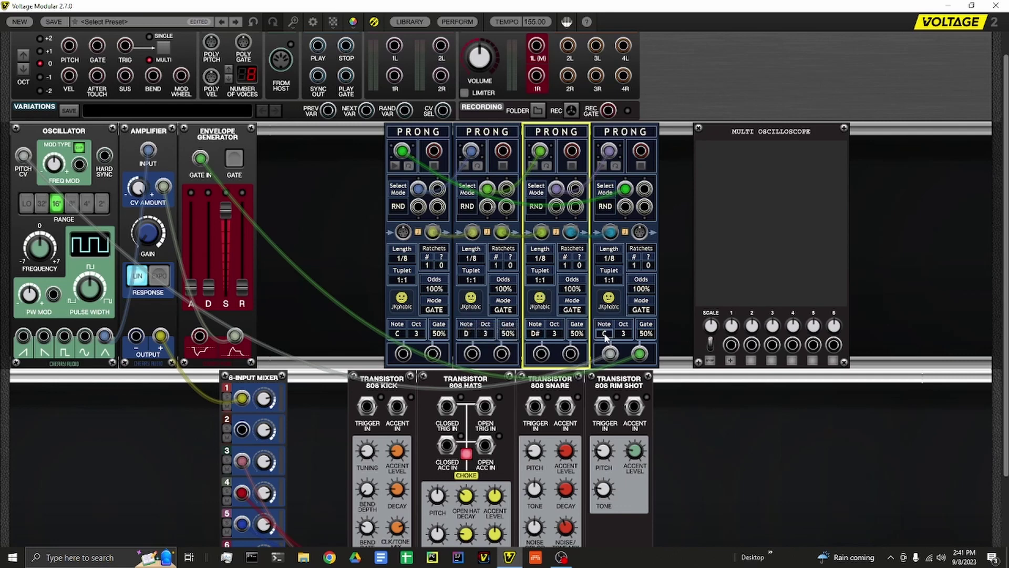
pyautogui.moveTo(604, 333); pyautogui.dragTo(610, 323)
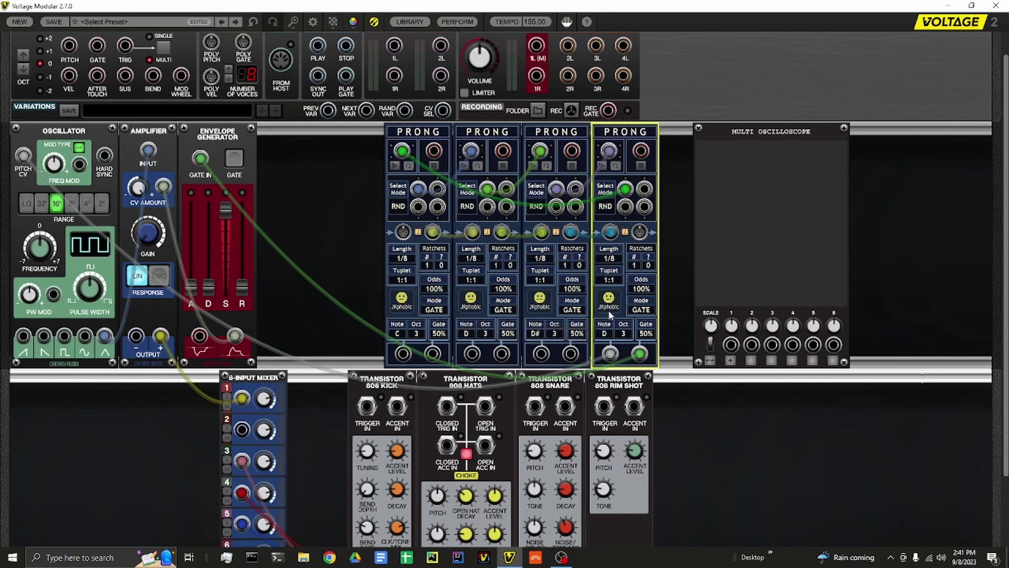
# Patch the 6-input mixer's output to main output 1L and enable the output limiter
pyautogui.scroll(-2, 311, 364)
pyautogui.moveTo(268, 526); pyautogui.dragTo(536, 74)
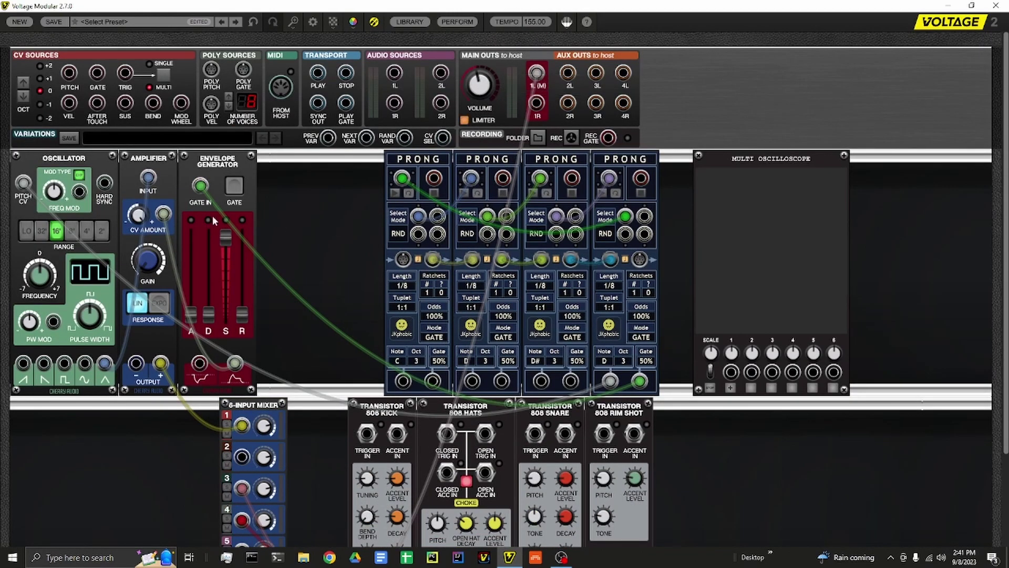
pyautogui.scroll(-1, 361, 210)
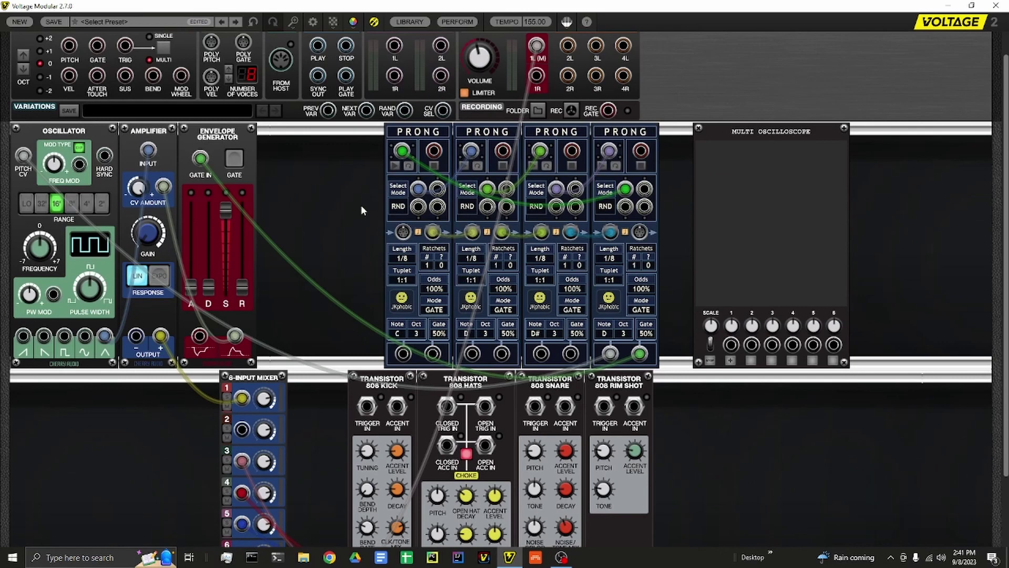
# Play the sequence from the first Prong while lowering the amplifier's CV amount, and stop playback
pyautogui.click(393, 166)
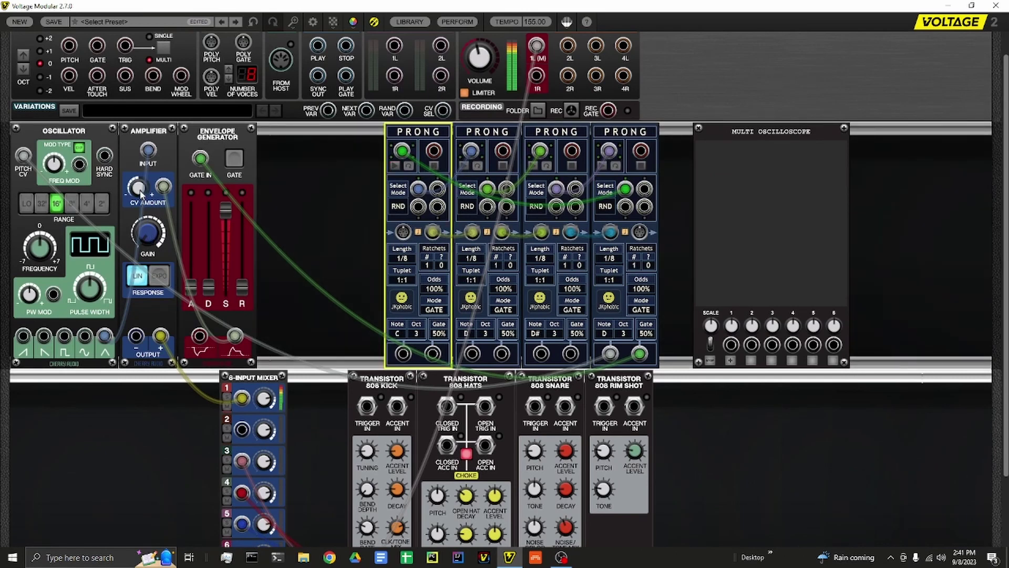
pyautogui.click(143, 209)
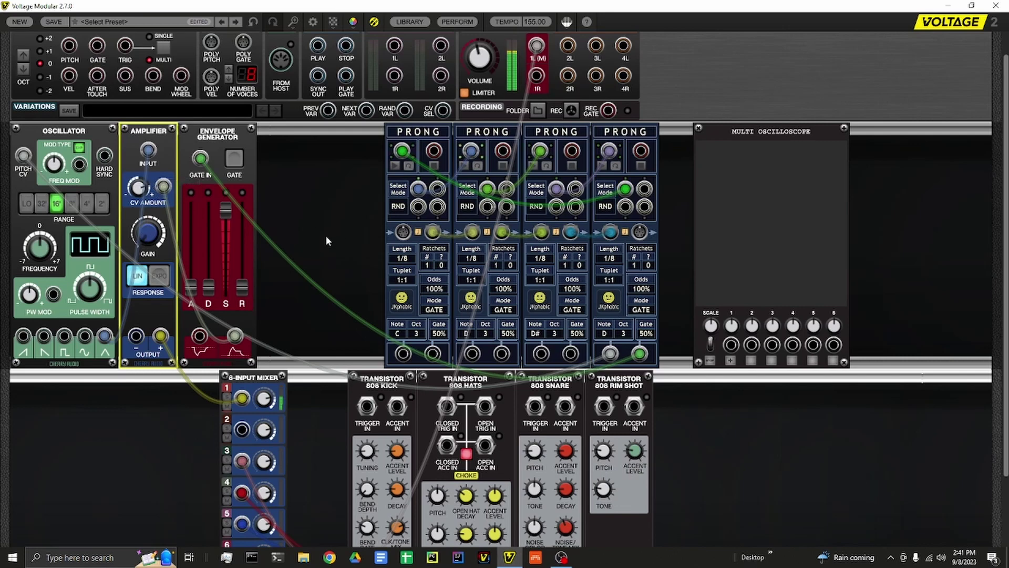
pyautogui.scroll(-1, 326, 235)
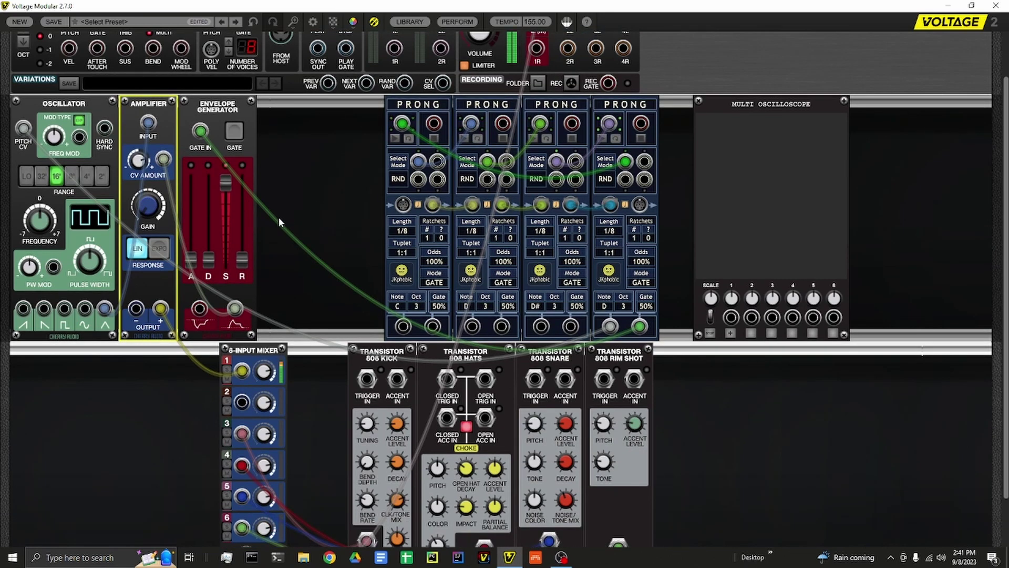
pyautogui.click(434, 141)
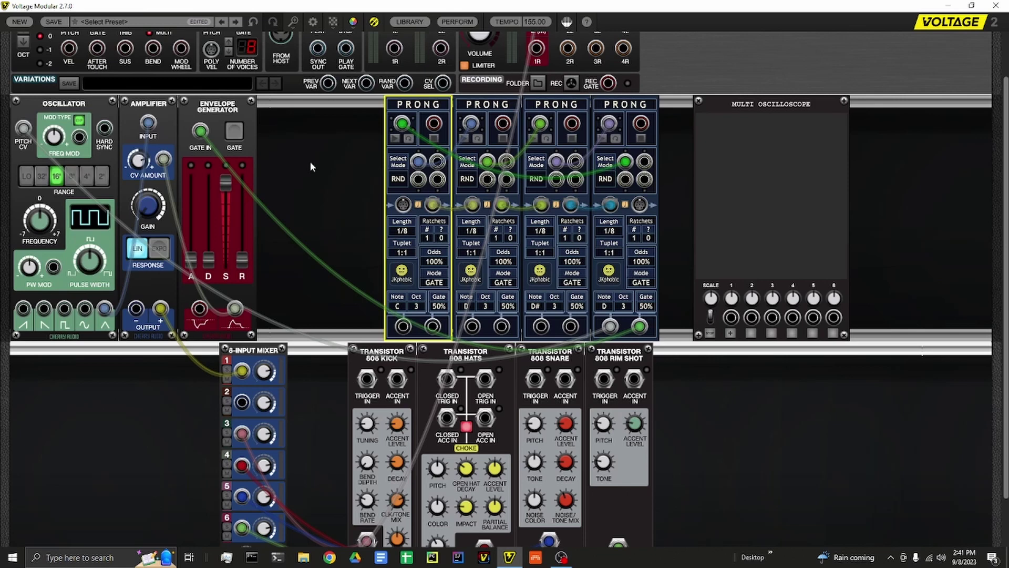
pyautogui.click(332, 157)
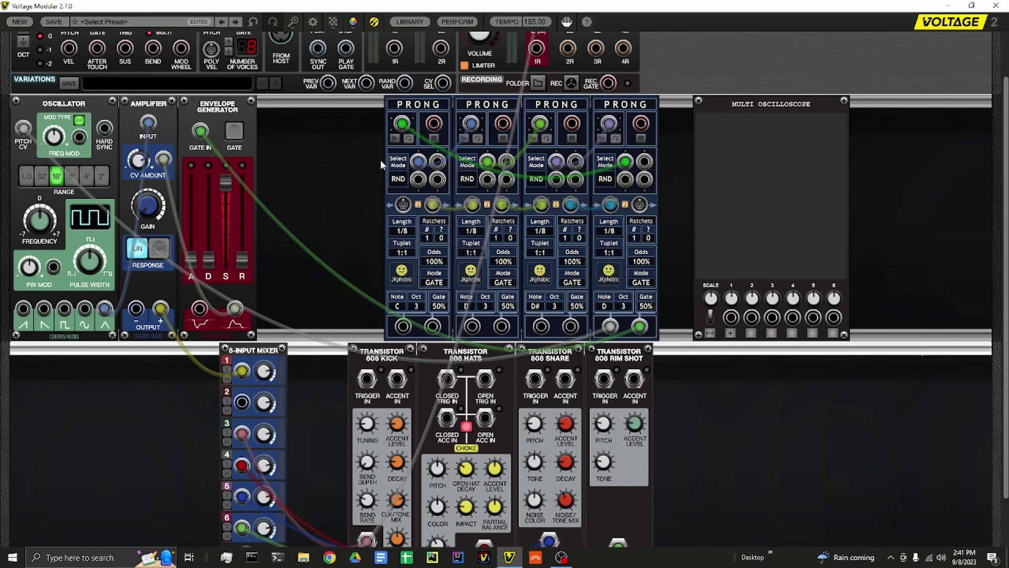
# Move the first Prong away from the other three and back beside the second one
pyautogui.moveTo(413, 104); pyautogui.dragTo(349, 104)
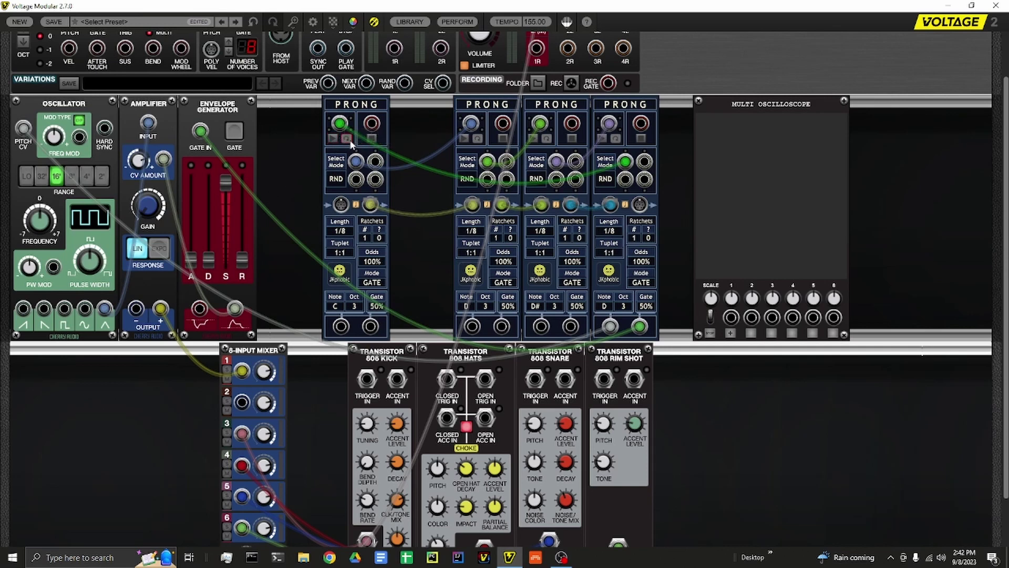
pyautogui.click(346, 139)
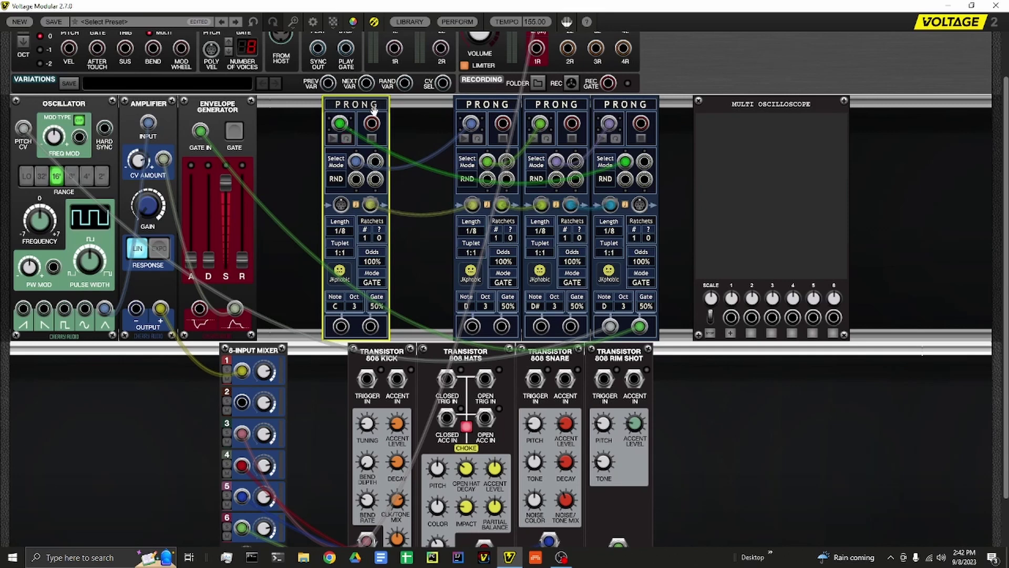
pyautogui.moveTo(374, 109); pyautogui.dragTo(436, 109)
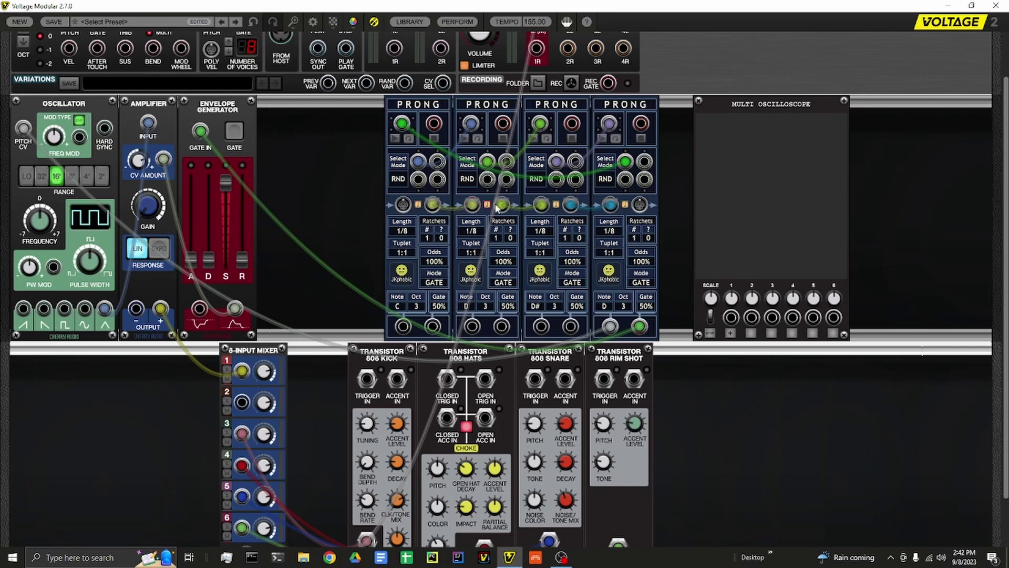
pyautogui.click(417, 209)
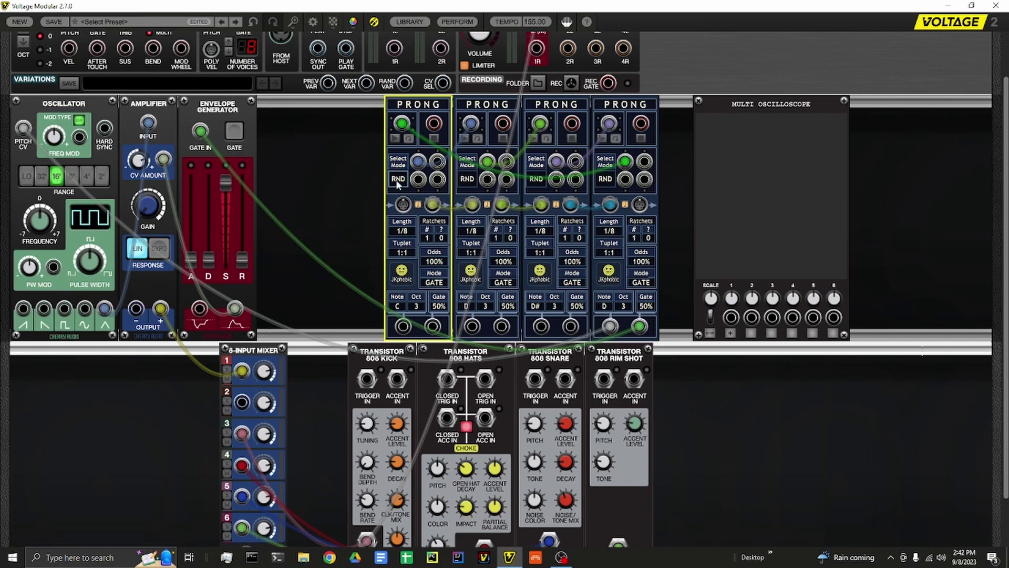
pyautogui.moveTo(422, 166)
pyautogui.click(346, 119)
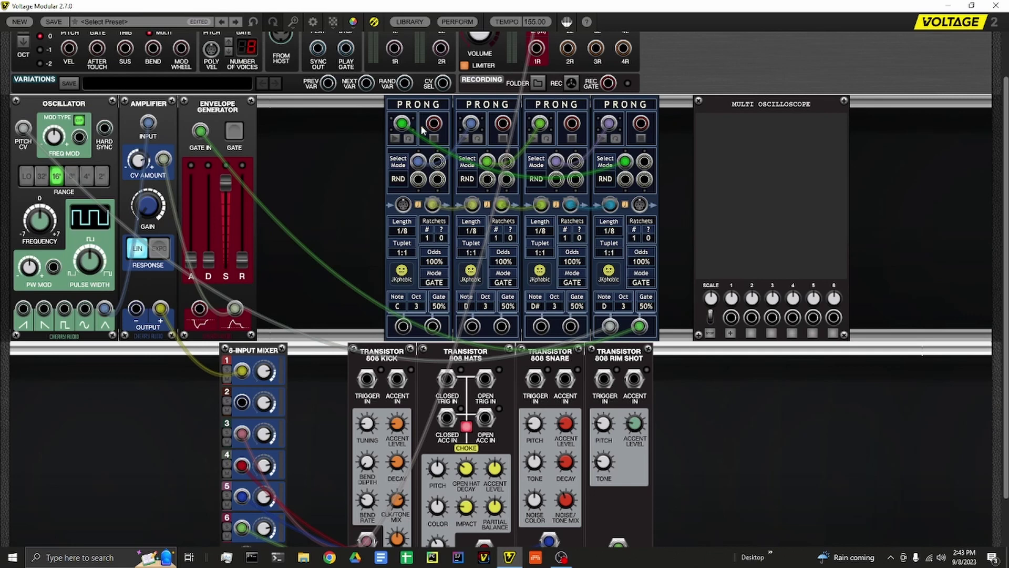
# Remove the chain cables from the second and third Prongs' first outputs and patch both outputs to the first Prong's trigger input
pyautogui.moveTo(488, 161); pyautogui.dragTo(687, 151)
pyautogui.moveTo(556, 161); pyautogui.dragTo(626, 163)
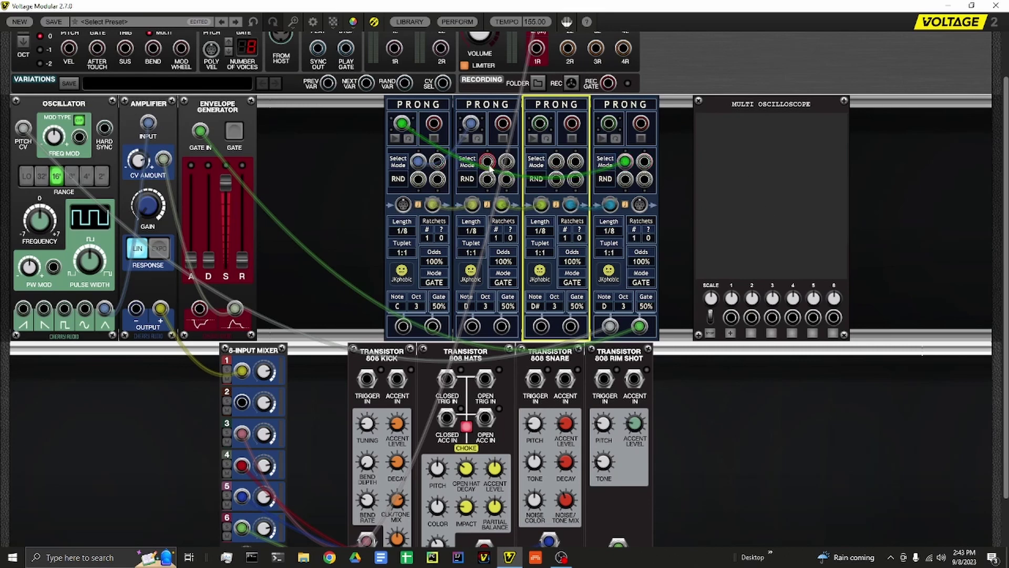
pyautogui.moveTo(488, 162); pyautogui.dragTo(402, 124)
pyautogui.moveTo(556, 161); pyautogui.dragTo(403, 125)
# Patch the first Prong's second and third outputs to the third and fourth Prongs' trigger inputs, and set the fourth's note to G
pyautogui.moveTo(440, 163); pyautogui.dragTo(475, 156)
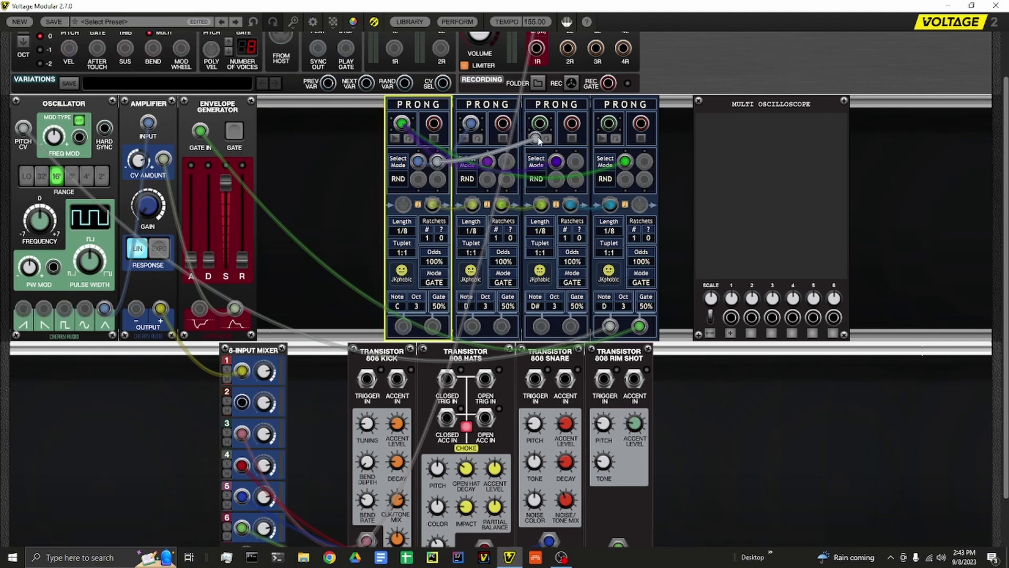
pyautogui.moveTo(418, 179); pyautogui.dragTo(610, 125)
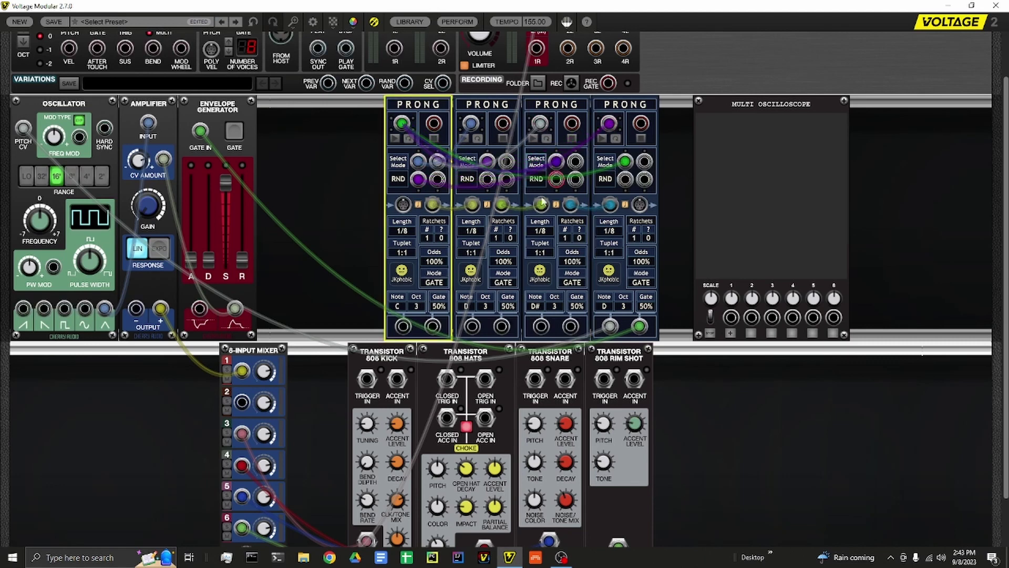
pyautogui.click(608, 303)
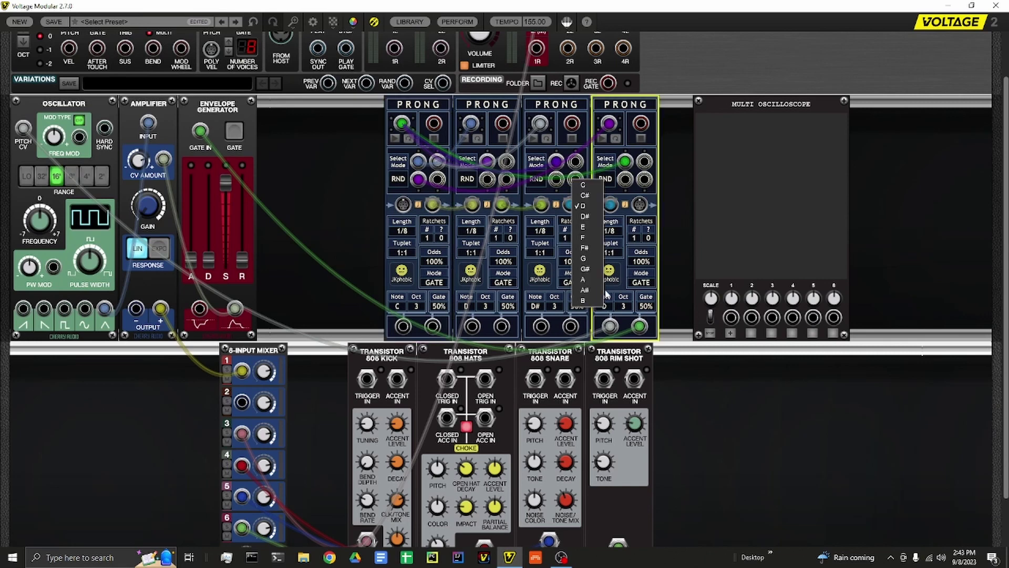
pyautogui.click(595, 260)
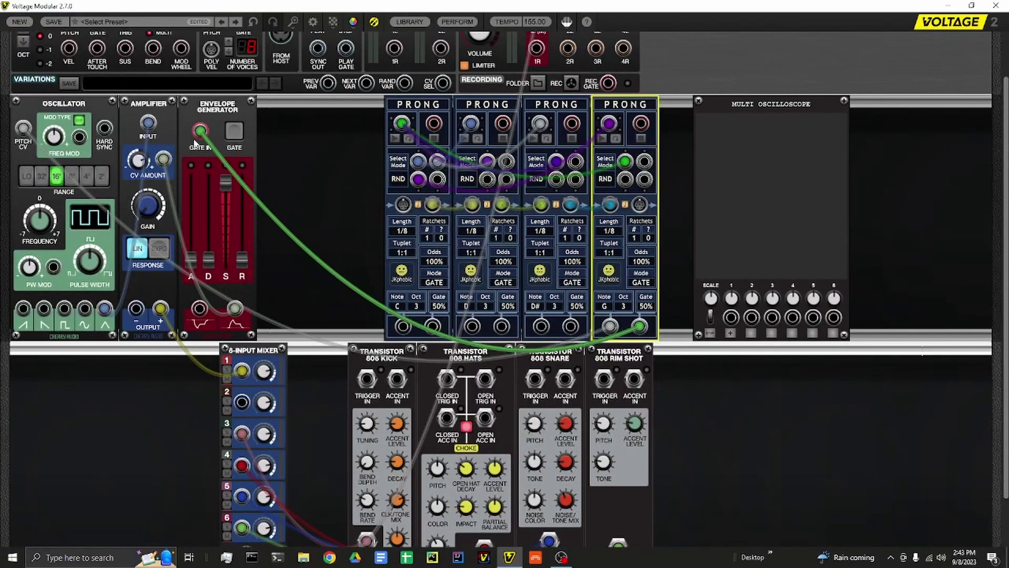
# Start the sequence from the first Prong and reshape the envelope with longer decay, lower sustain and longer release
pyautogui.click(393, 141)
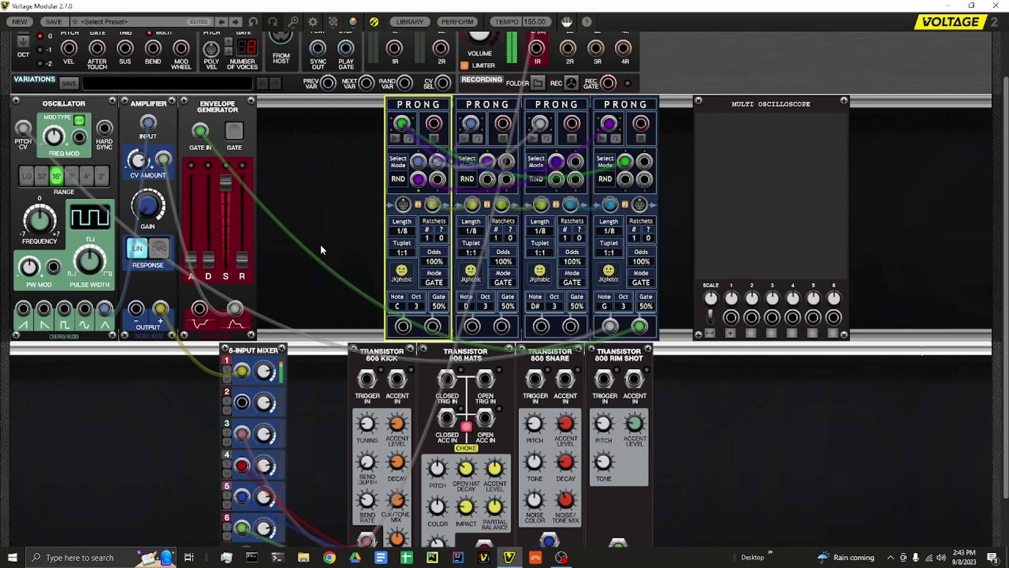
pyautogui.moveTo(226, 188); pyautogui.dragTo(207, 241)
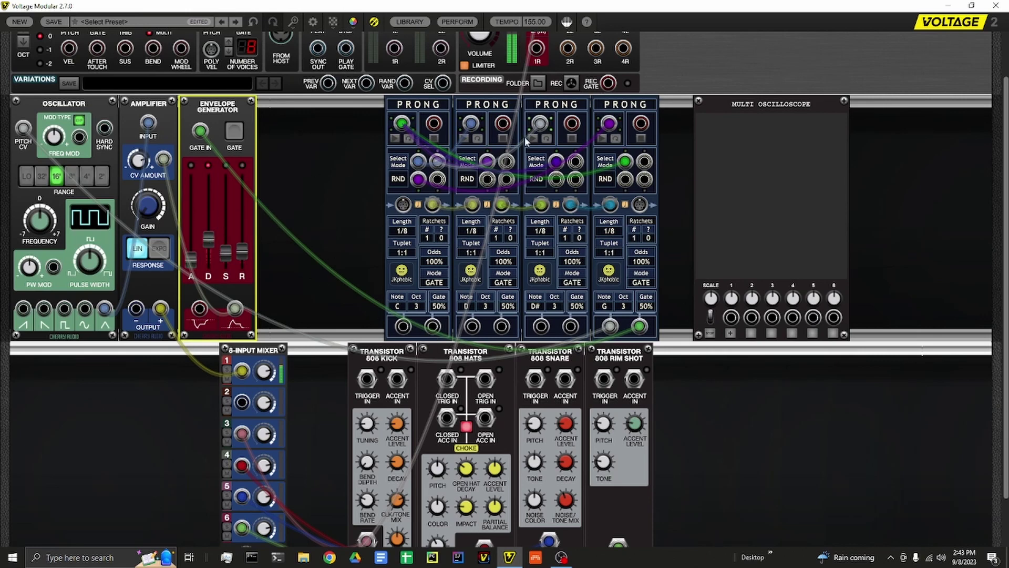
# Stop the sequence and move all four Prongs together, closer to the envelope generator
pyautogui.click(438, 143)
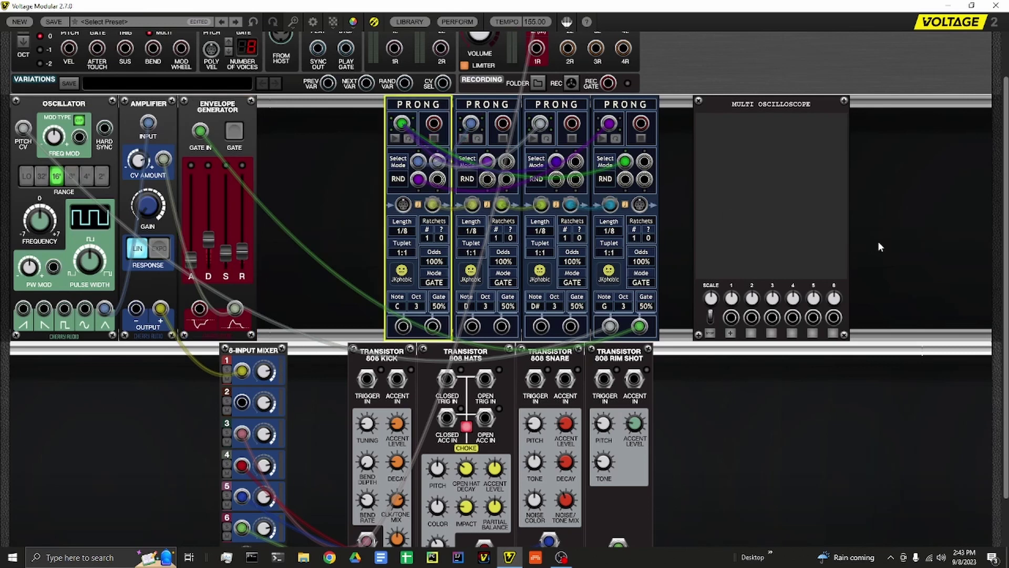
pyautogui.click(340, 153)
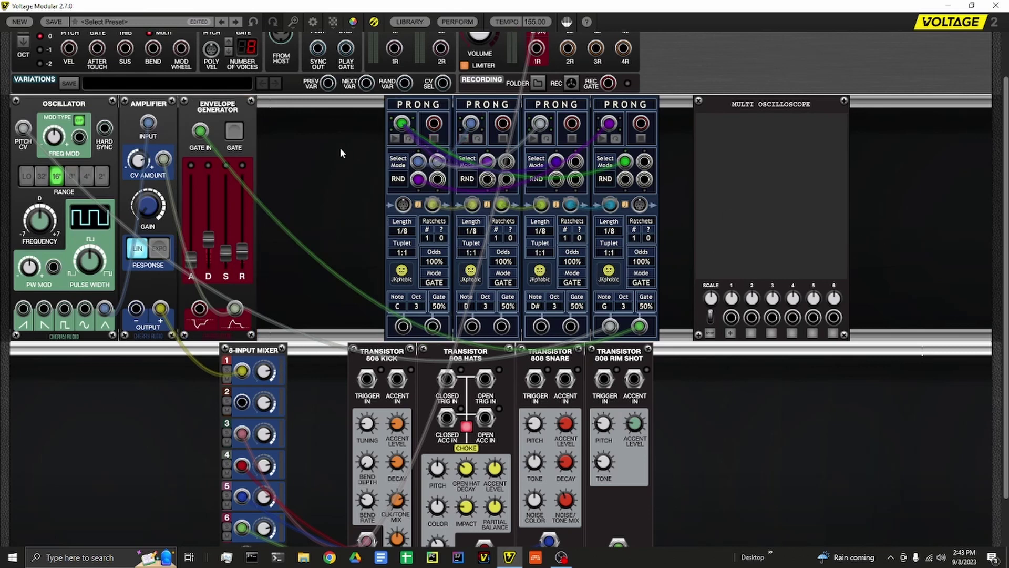
pyautogui.moveTo(329, 125); pyautogui.dragTo(616, 178)
pyautogui.moveTo(636, 104); pyautogui.dragTo(593, 105)
pyautogui.click(638, 287)
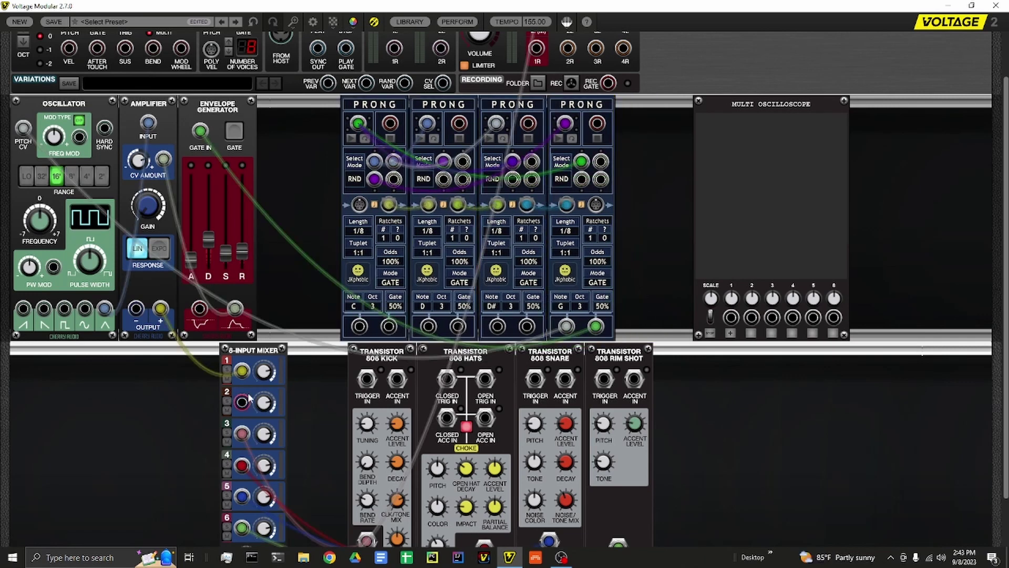
# Move the mixer beneath the amplifier and shift the four Transistor 808 drum modules together toward it
pyautogui.moveTo(253, 351); pyautogui.dragTo(119, 350)
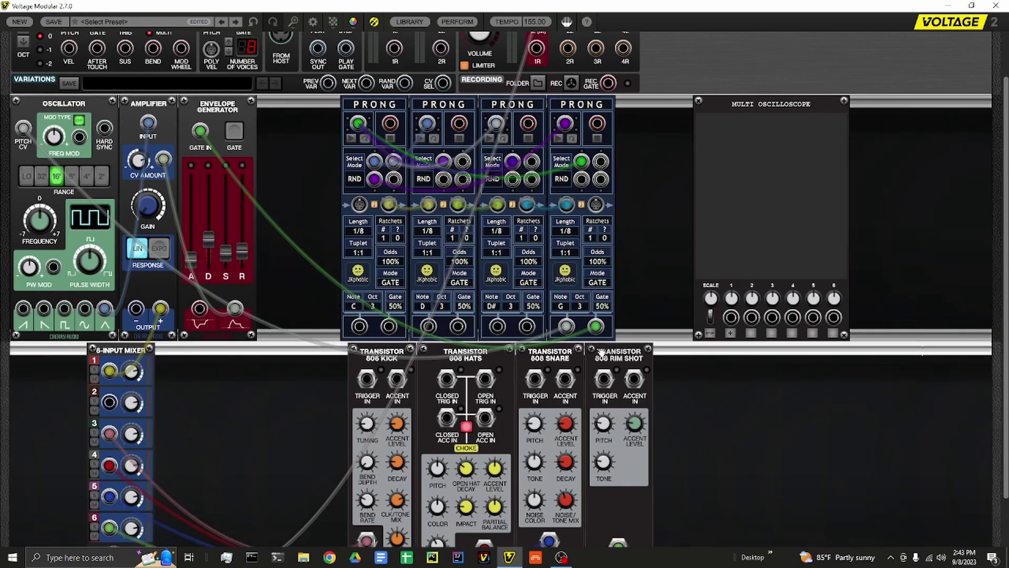
pyautogui.moveTo(725, 368); pyautogui.dragTo(396, 353)
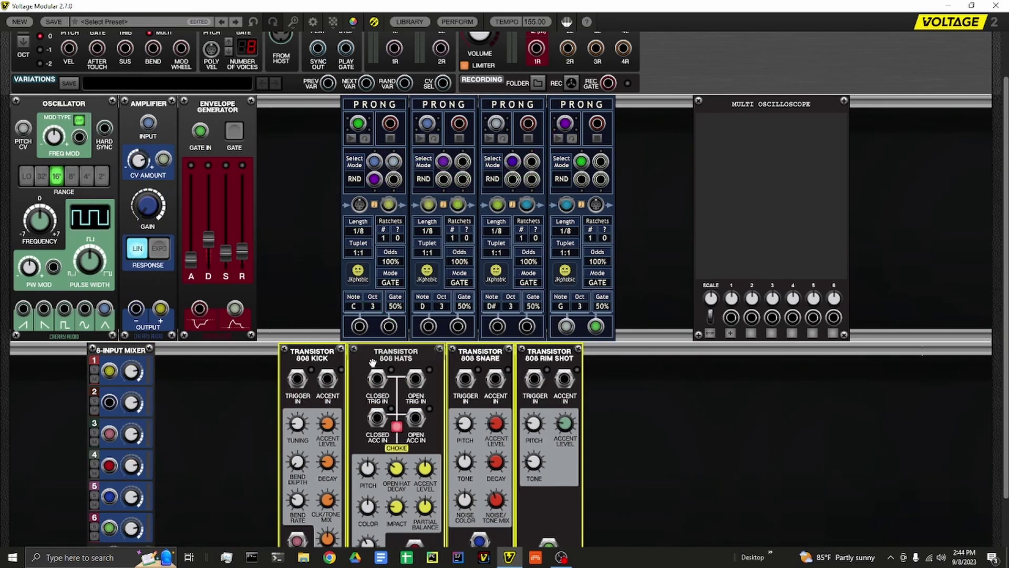
pyautogui.click(649, 180)
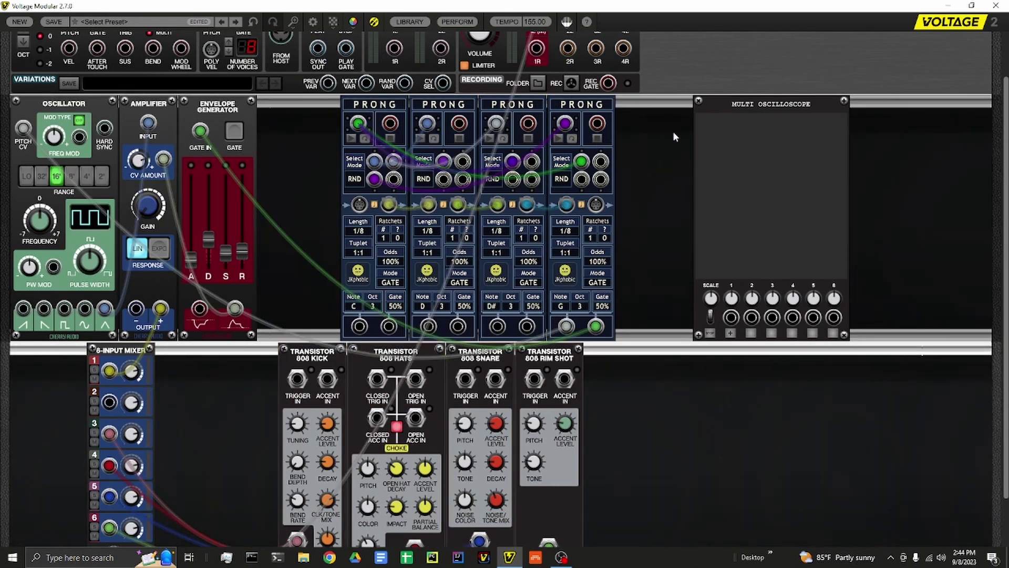
# Play the four-Prong sequence from the first Prong with its select mode kept on RND
pyautogui.click(354, 162)
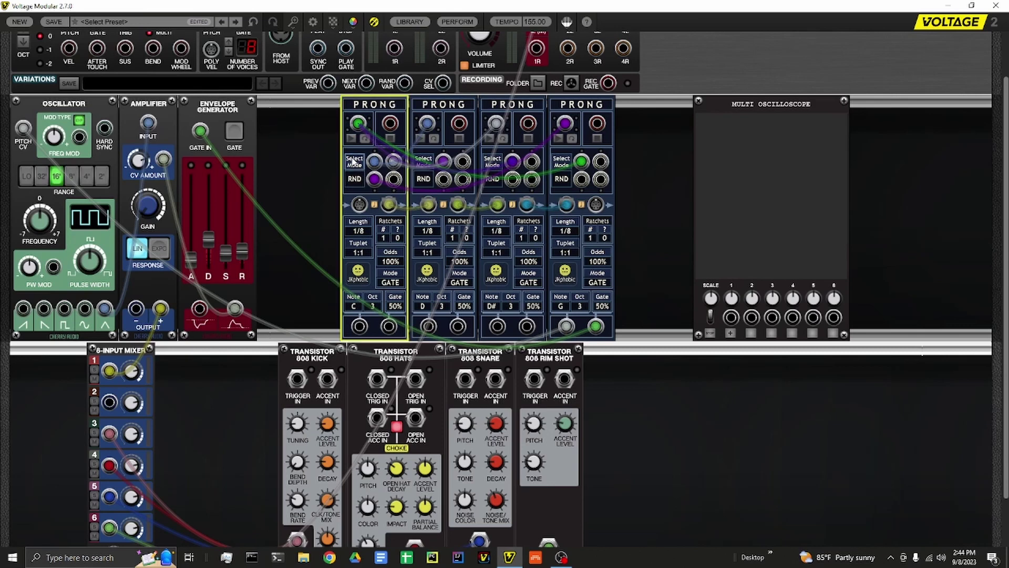
pyautogui.click(375, 183)
pyautogui.click(351, 139)
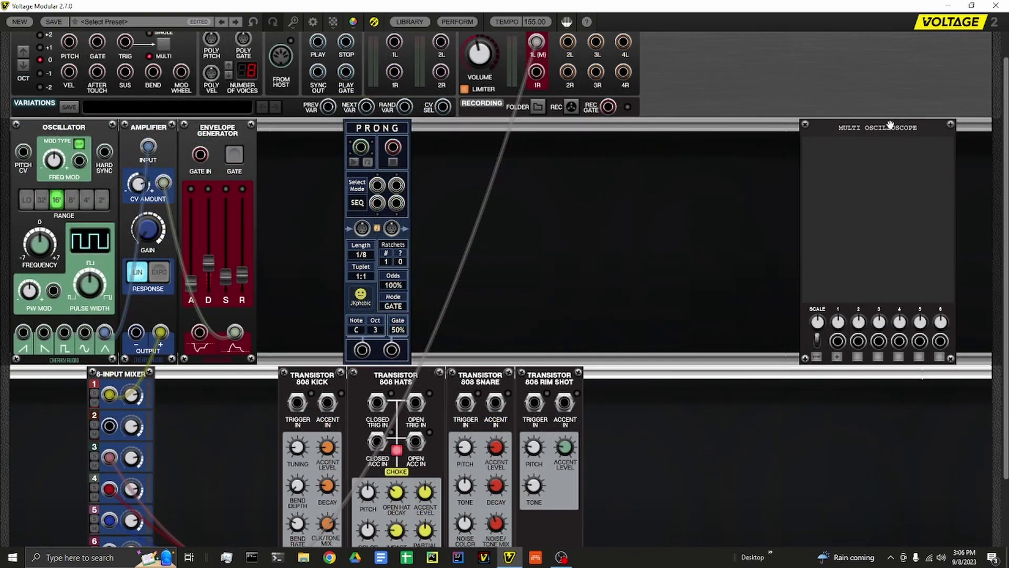
# Bring the multi oscilloscope closer to the single Prong and shift the Prong away from the envelope generator
pyautogui.moveTo(789, 131); pyautogui.dragTo(551, 131)
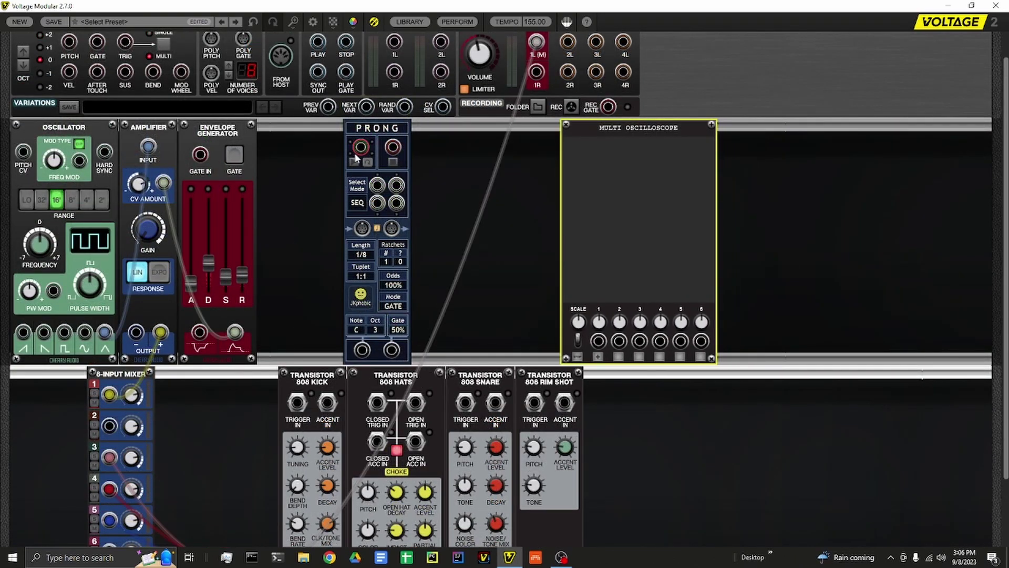
pyautogui.moveTo(370, 130); pyautogui.dragTo(455, 141)
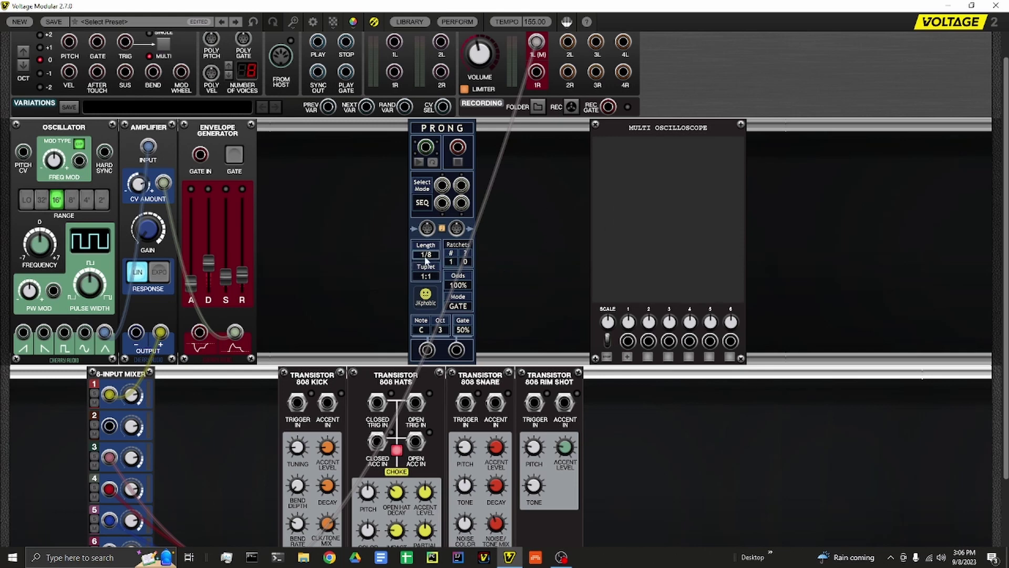
# Examine the Prong's length, tuplet and odds settings, including the available tuplet types and odds percentages, without changing them
pyautogui.moveTo(429, 257)
pyautogui.mouseDown()
pyautogui.moveTo(433, 129)
pyautogui.moveTo(432, 256)
pyautogui.mouseUp()
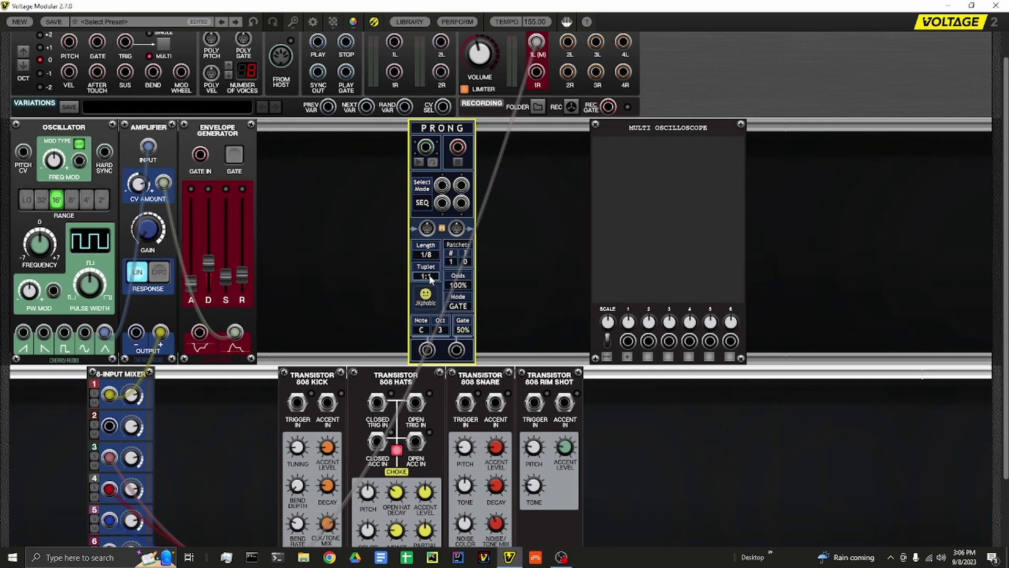
pyautogui.moveTo(428, 274); pyautogui.dragTo(429, 279)
pyautogui.rightClick(429, 279)
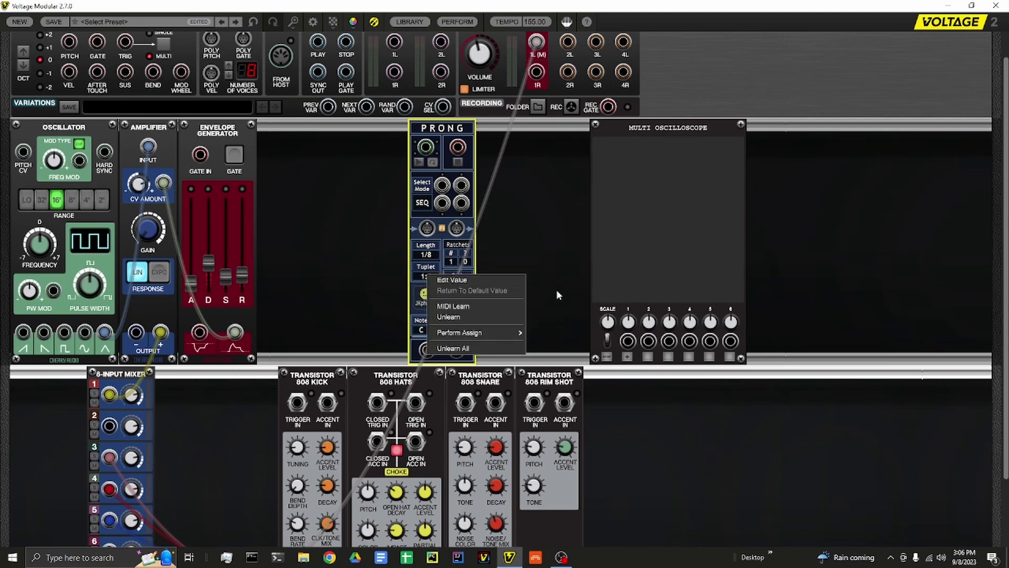
pyautogui.click(545, 222)
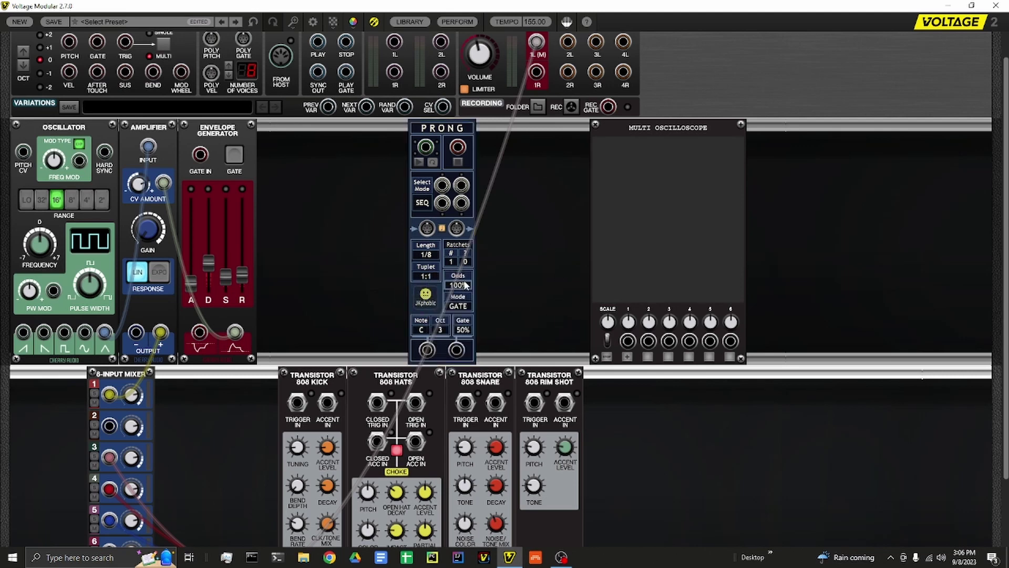
pyautogui.click(433, 269)
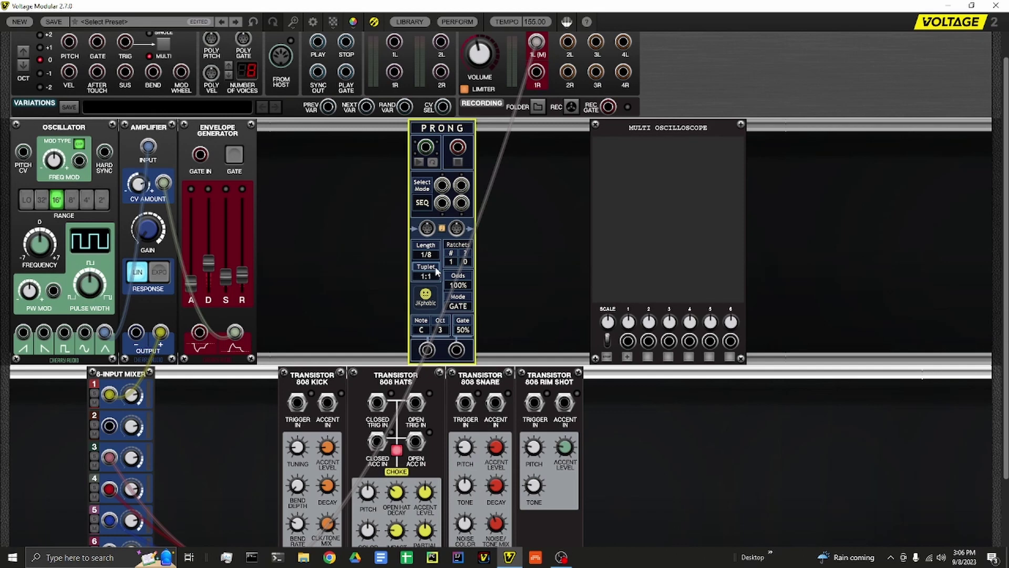
pyautogui.click(435, 269)
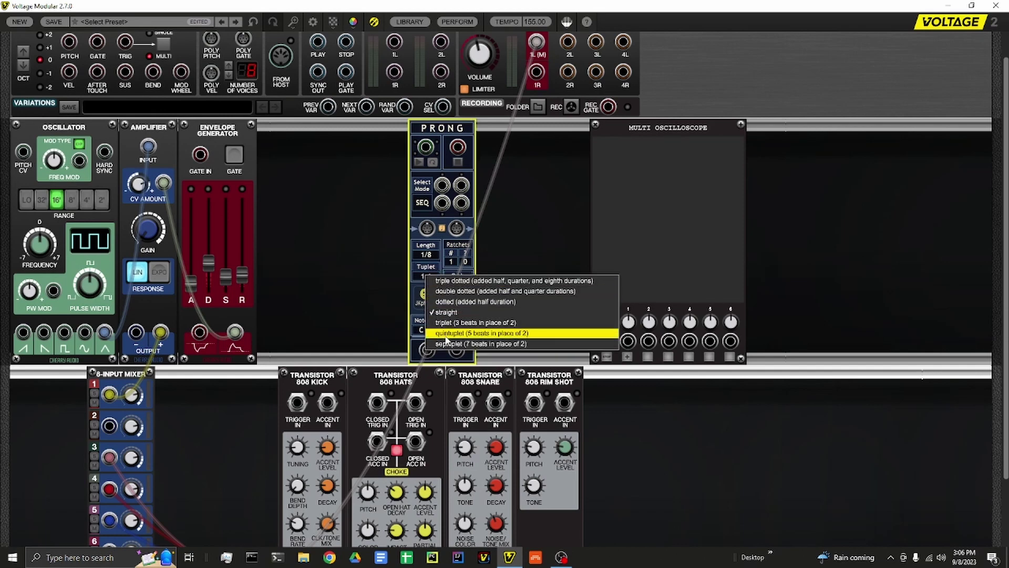
pyautogui.click(523, 242)
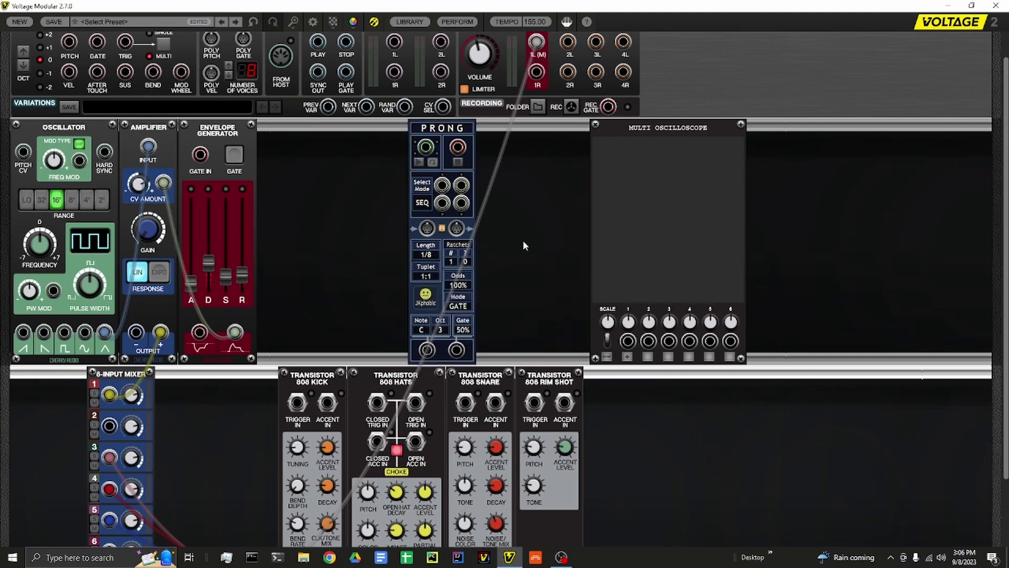
pyautogui.click(464, 274)
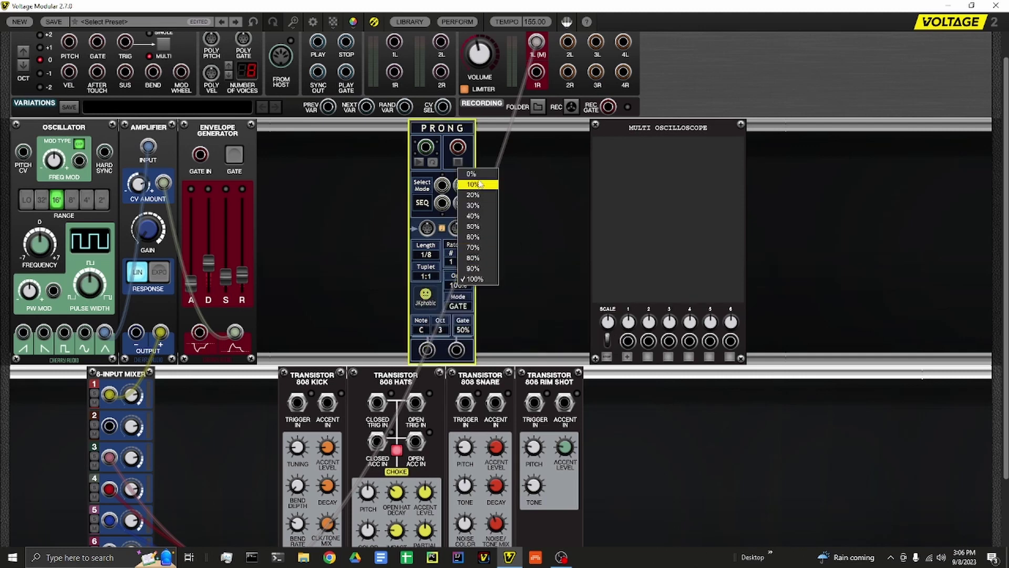
pyautogui.click(525, 217)
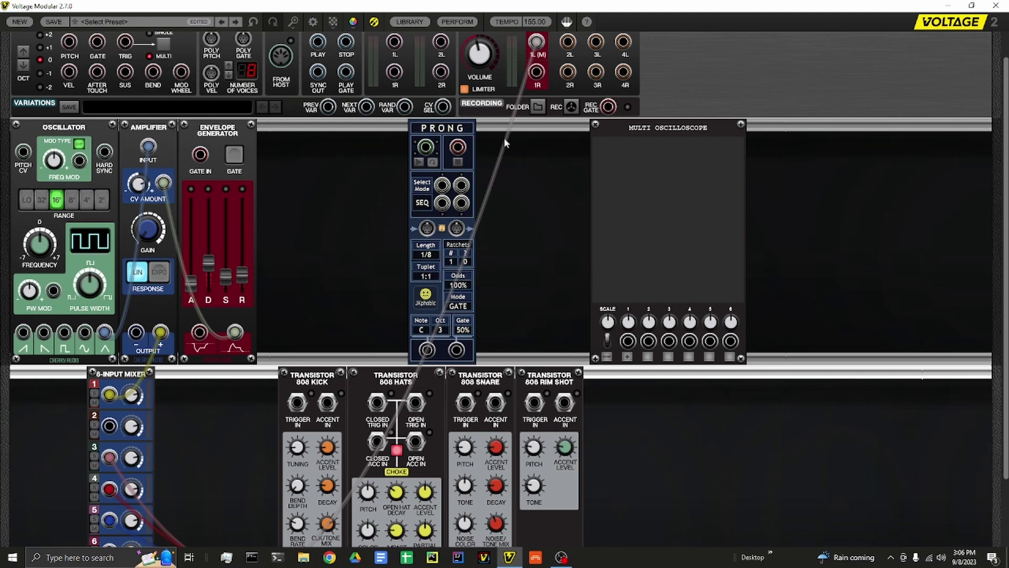
# Nudge the Prong slightly, turn on its looping and start it playing
pyautogui.moveTo(451, 132); pyautogui.dragTo(443, 132)
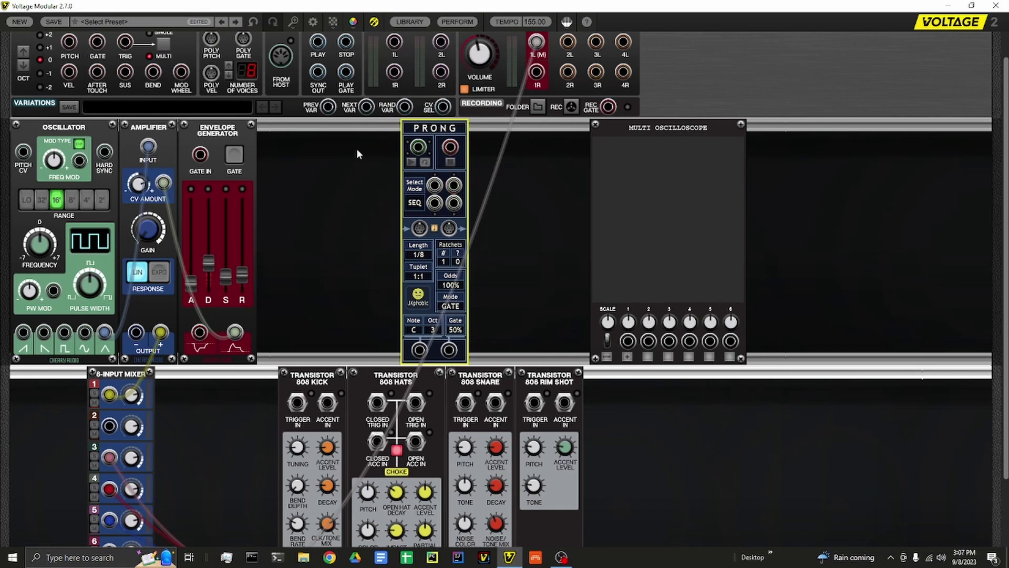
pyautogui.click(426, 162)
pyautogui.click(411, 163)
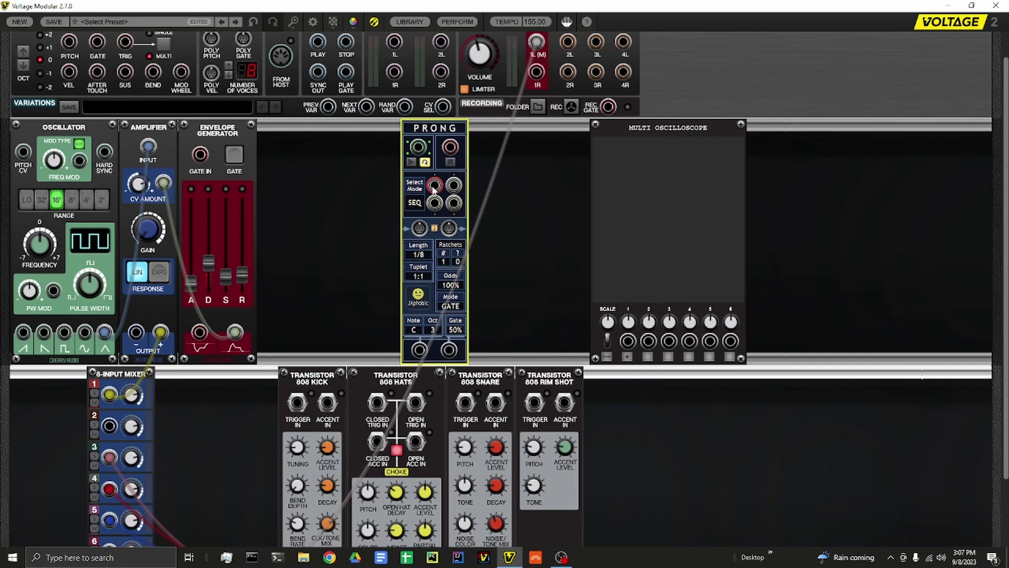
# Patch the Prong's pitch output to the oscilloscope's second input and raise the Prong's octave to 5
pyautogui.moveTo(434, 190); pyautogui.dragTo(523, 256)
pyautogui.moveTo(419, 351); pyautogui.dragTo(648, 341)
pyautogui.click(628, 362)
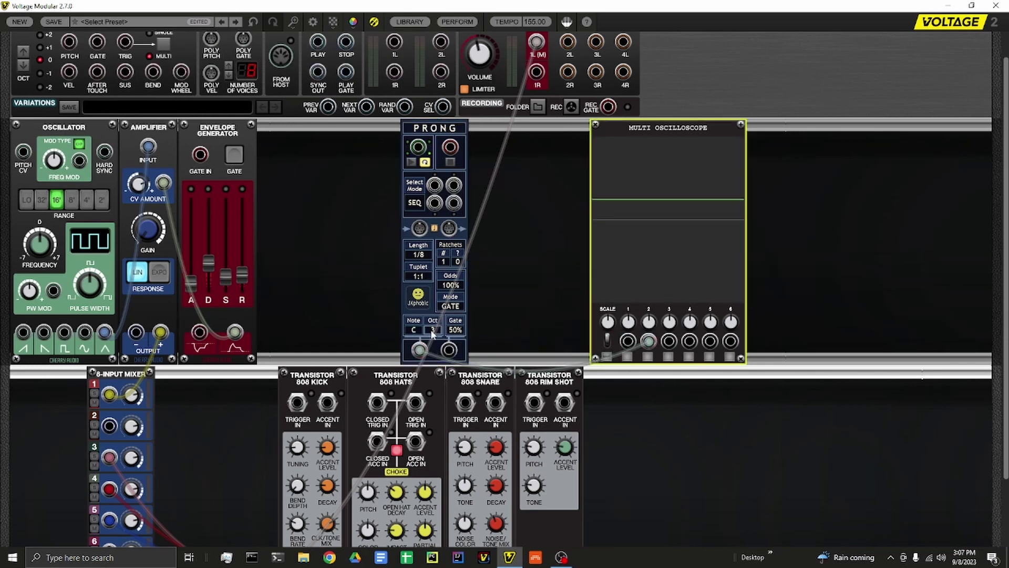
pyautogui.moveTo(432, 329)
pyautogui.mouseDown()
pyautogui.moveTo(431, 243)
pyautogui.moveTo(433, 372)
pyautogui.moveTo(427, 256)
pyautogui.moveTo(426, 303)
pyautogui.mouseUp()
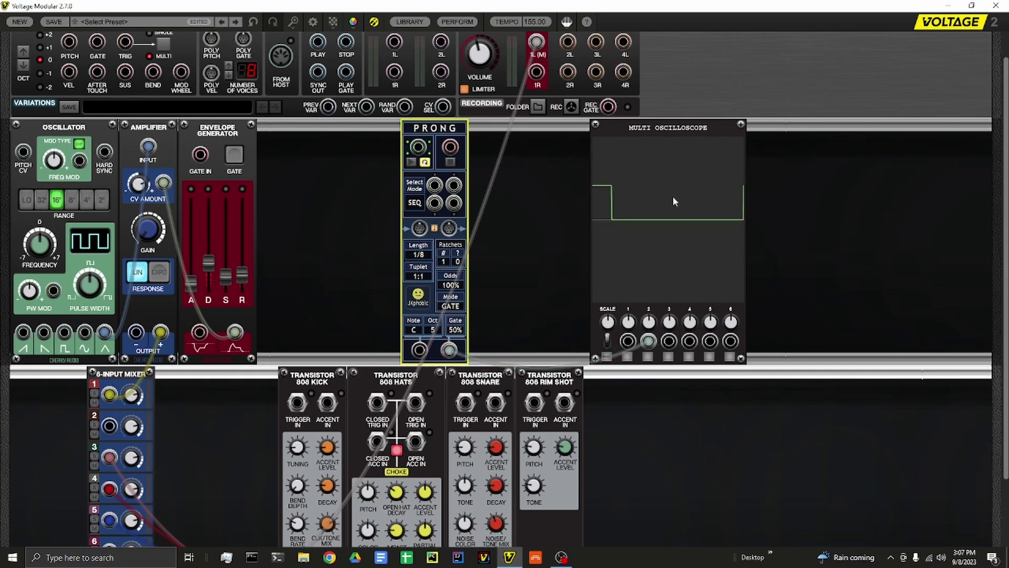
# Try gate lengths of 1%, 95% and 25% on the Prong while its gate output feeds the oscilloscope
pyautogui.click(456, 325)
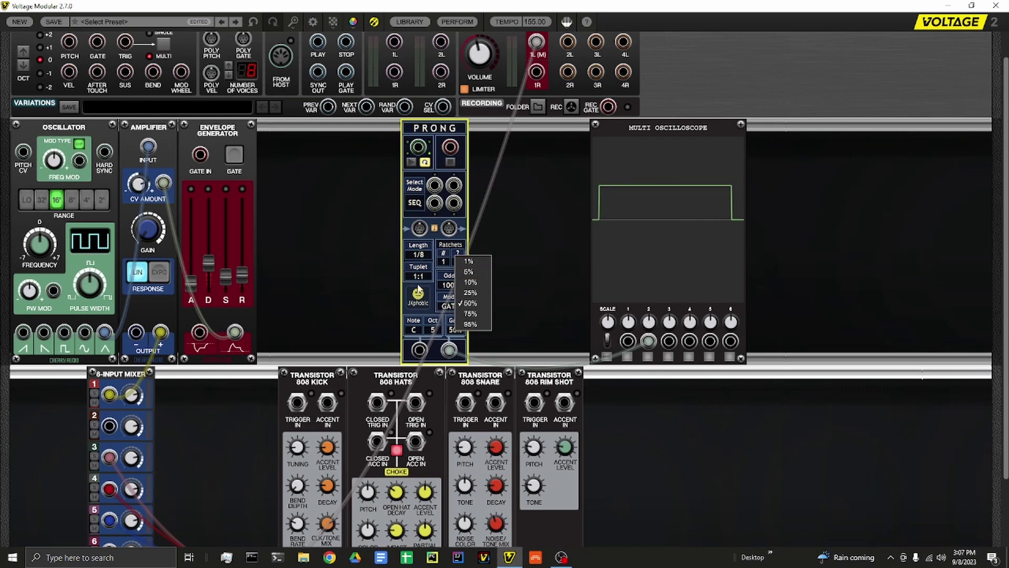
pyautogui.click(480, 263)
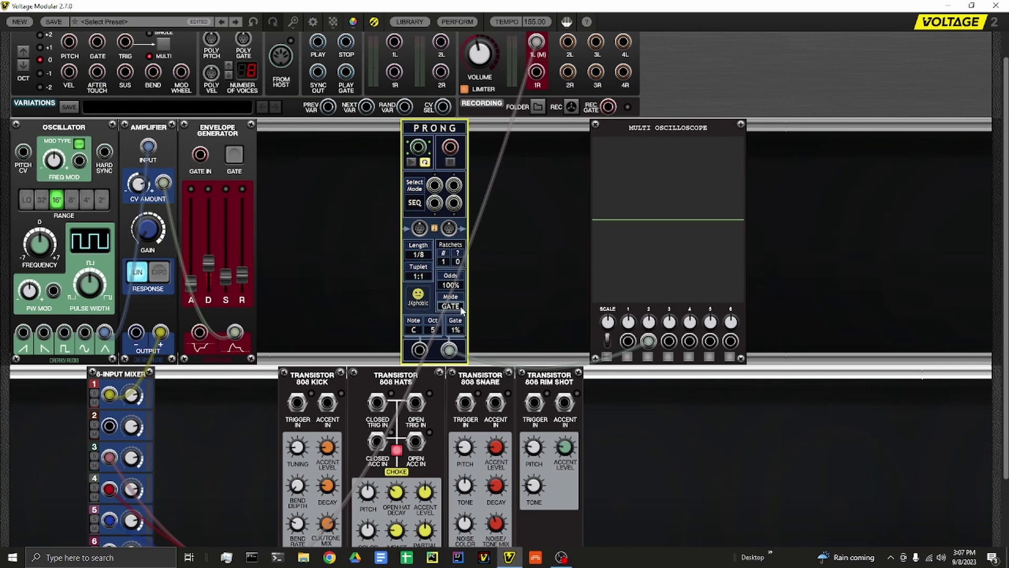
pyautogui.click(464, 328)
pyautogui.click(470, 326)
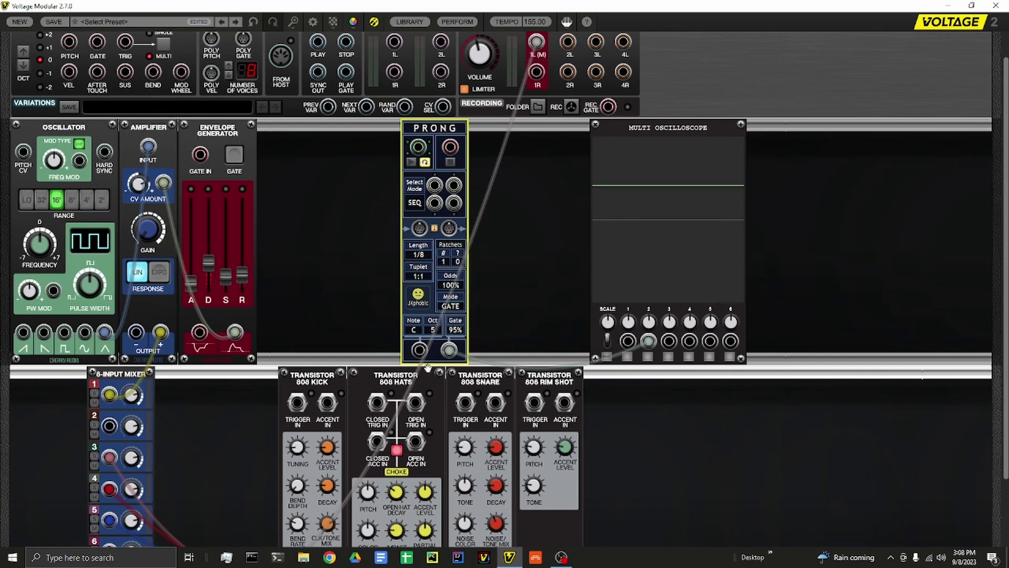
pyautogui.click(455, 328)
pyautogui.click(474, 297)
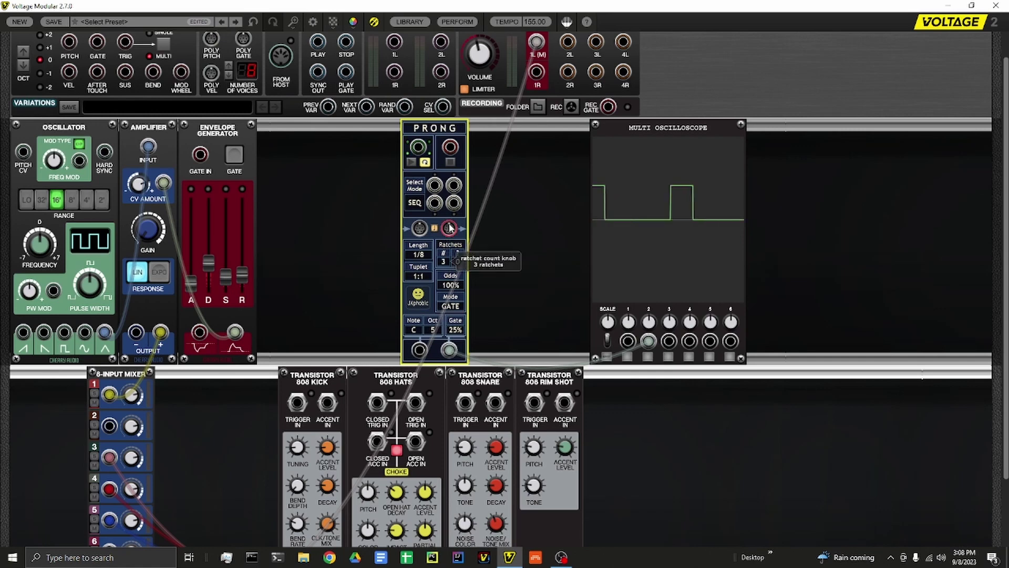
# Compare gate lengths of 1% and 95% on the Prong with its ratchet count at 3
pyautogui.moveTo(455, 329); pyautogui.dragTo(451, 435)
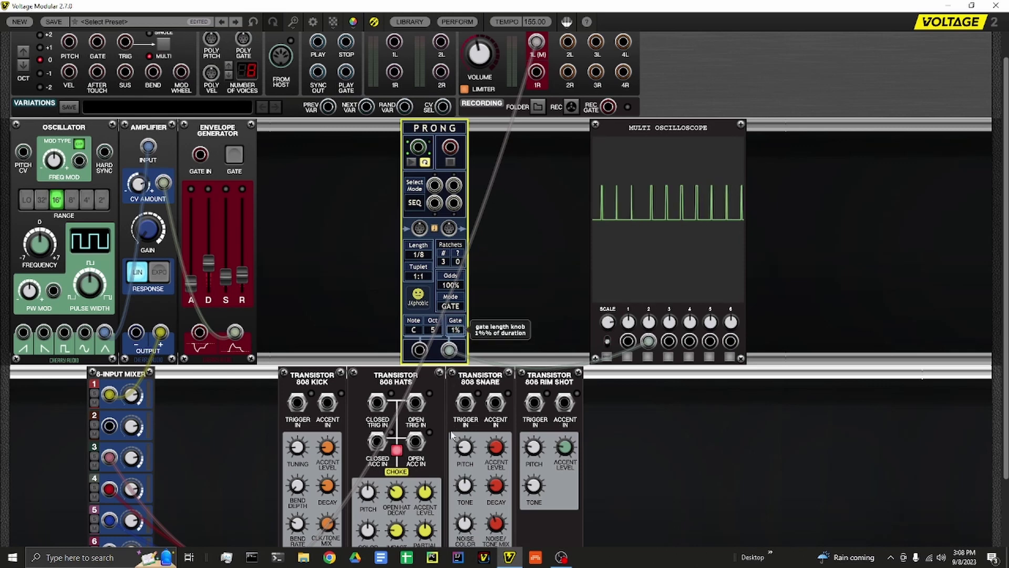
pyautogui.moveTo(451, 398); pyautogui.dragTo(447, 266)
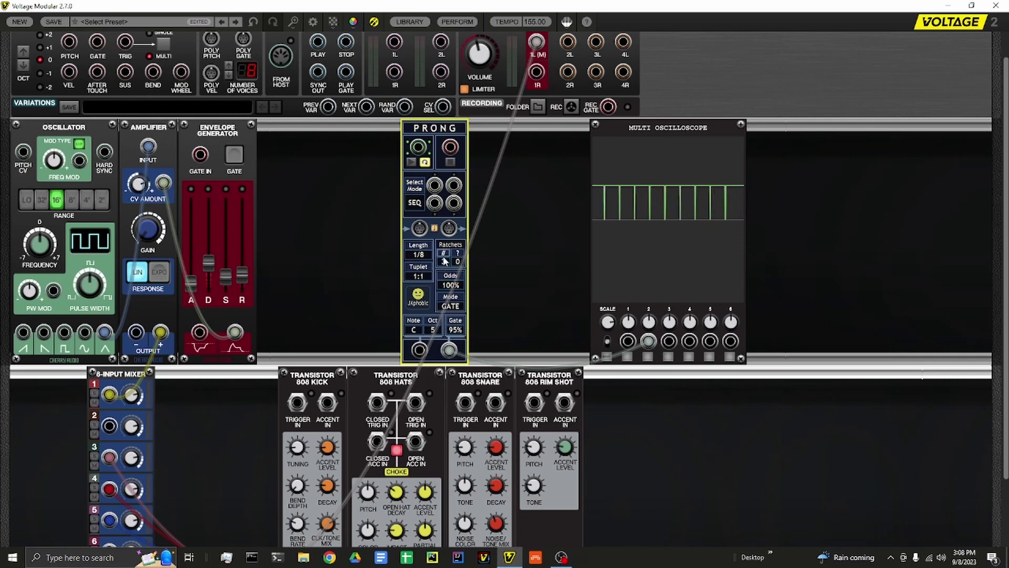
pyautogui.moveTo(445, 261); pyautogui.dragTo(445, 255)
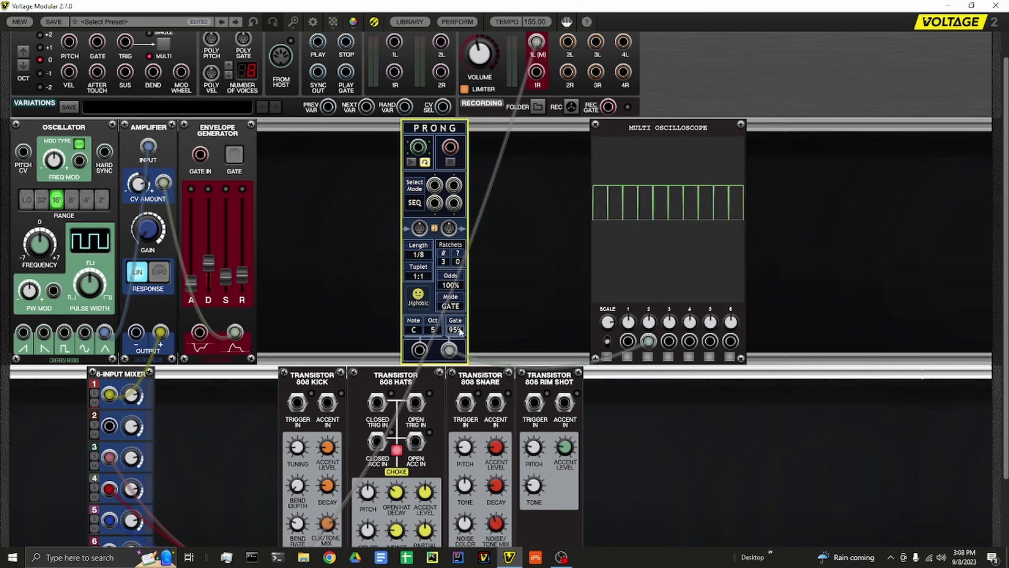
# Set the Prong's gate length to 10%, reset its ratchet count to the default and raise it to 2
pyautogui.moveTo(459, 344); pyautogui.dragTo(456, 440)
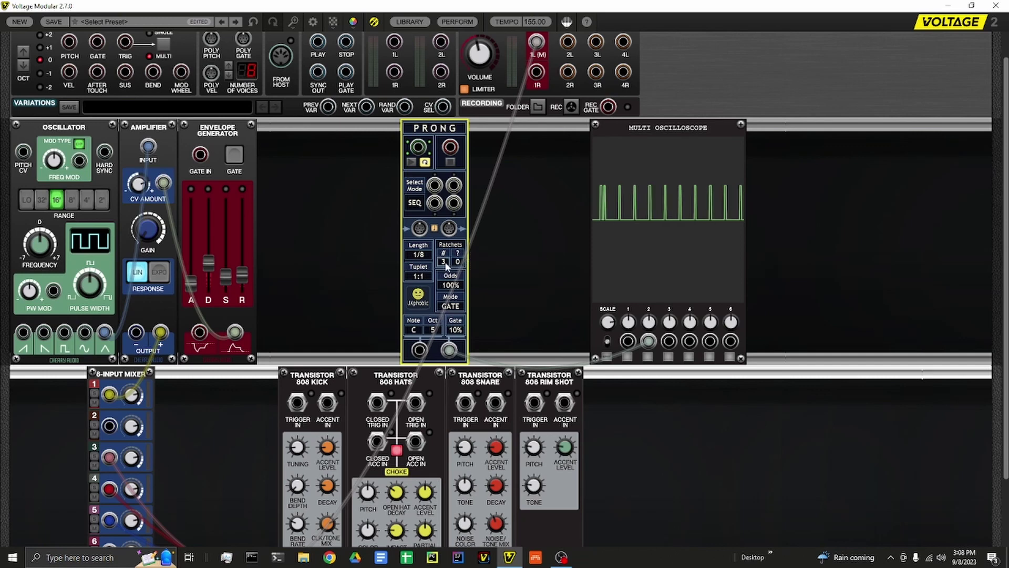
pyautogui.doubleClick(446, 262)
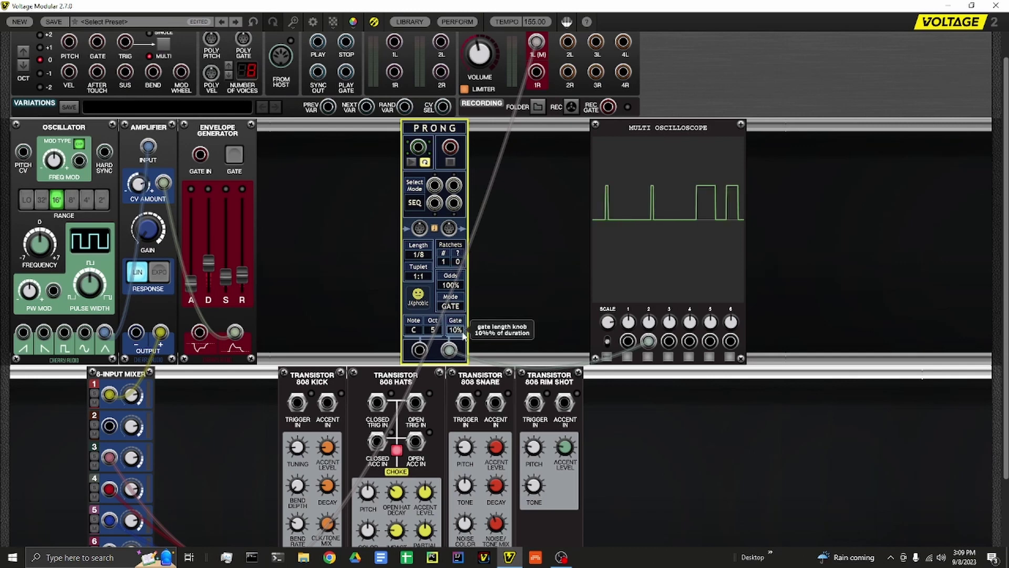
pyautogui.click(446, 260)
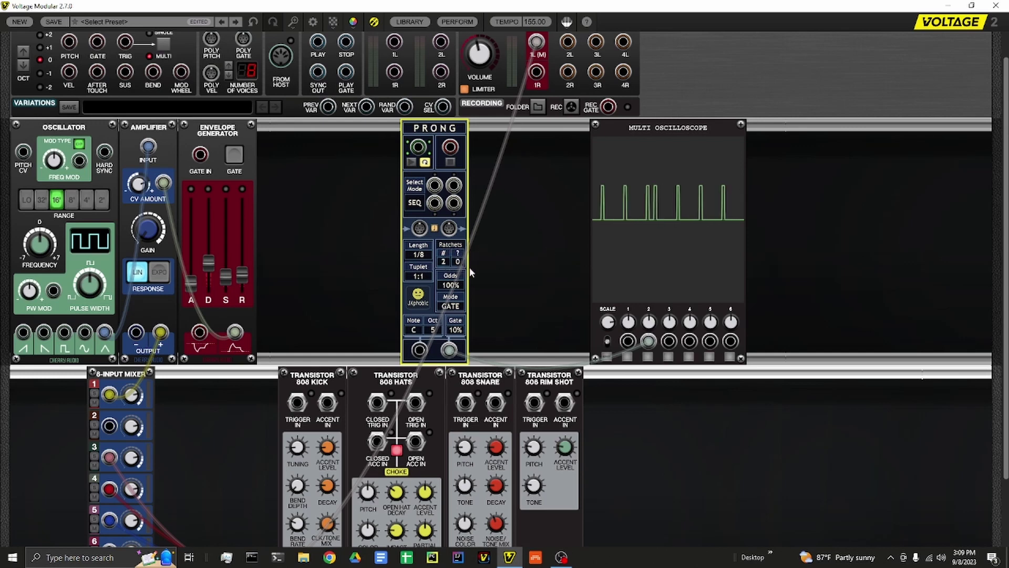
# Duplicate the Prong and place the copy directly beside the original
pyautogui.rightClick(453, 129)
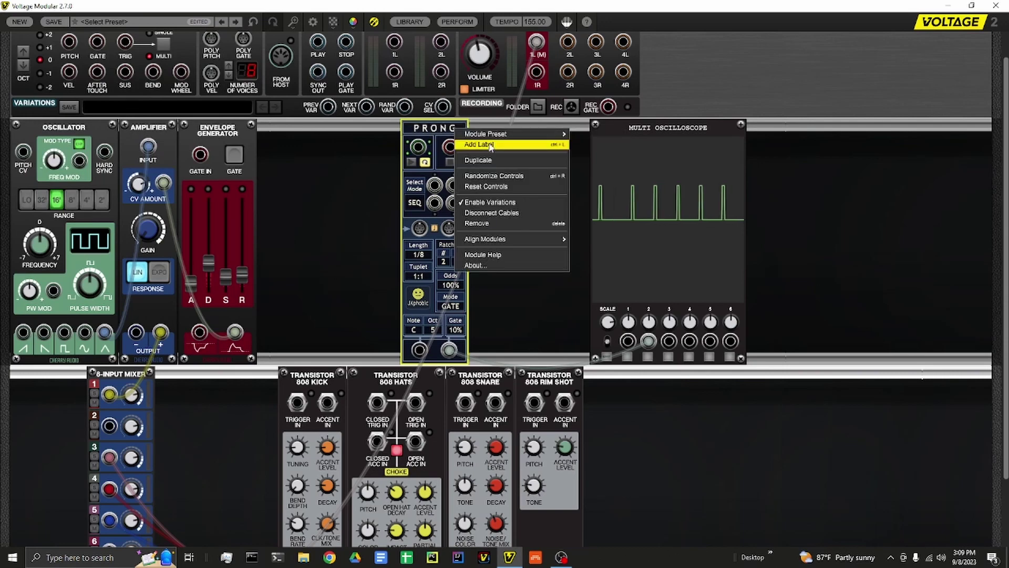
pyautogui.click(479, 160)
pyautogui.click(504, 138)
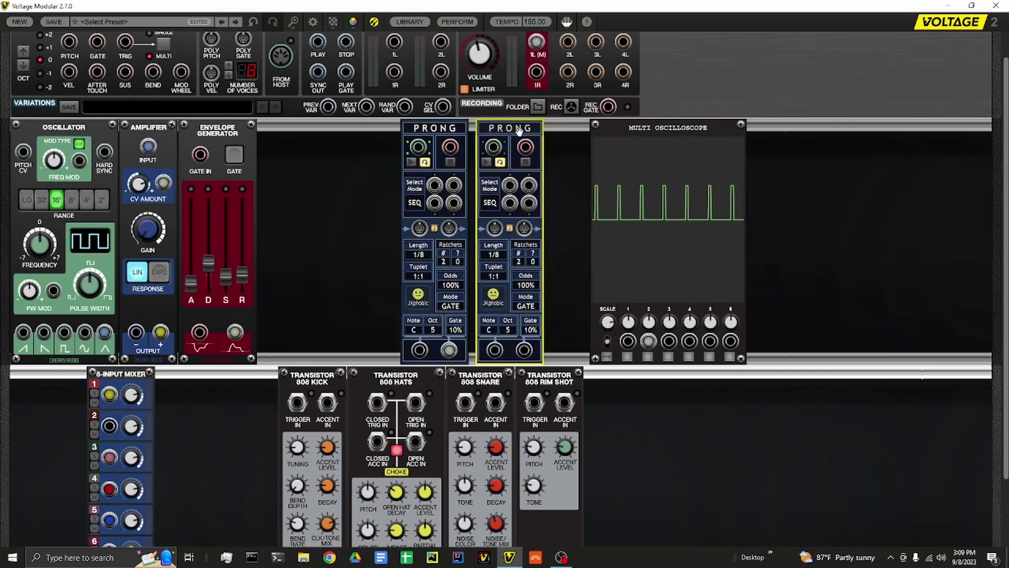
pyautogui.click(348, 146)
pyautogui.scroll(1, 383, 152)
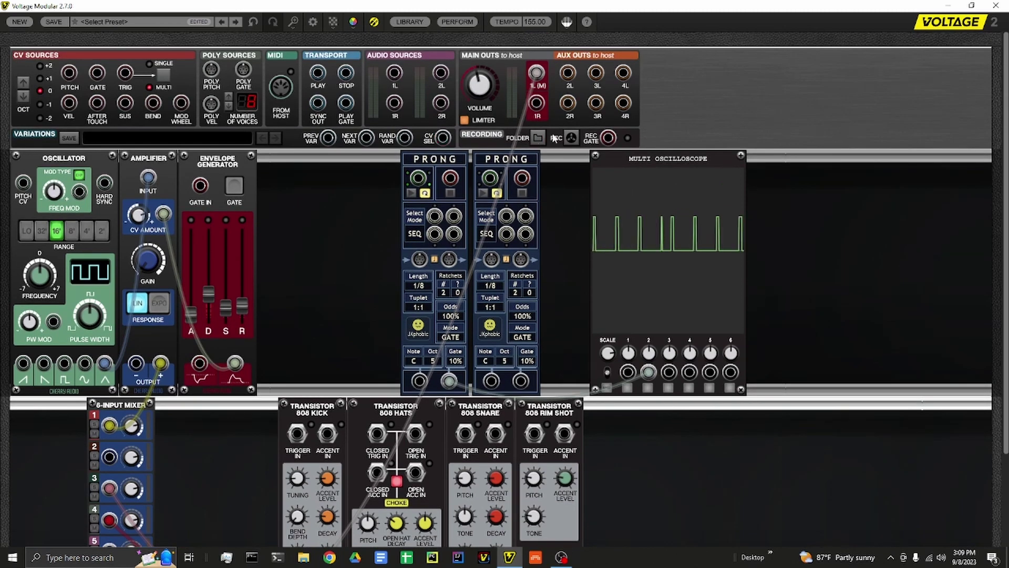
# Stop the original Prong, show the perform controls and assign both Prongs' trigger buttons to perform Button 1
pyautogui.scroll(-2, 263, 181)
pyautogui.click(457, 21)
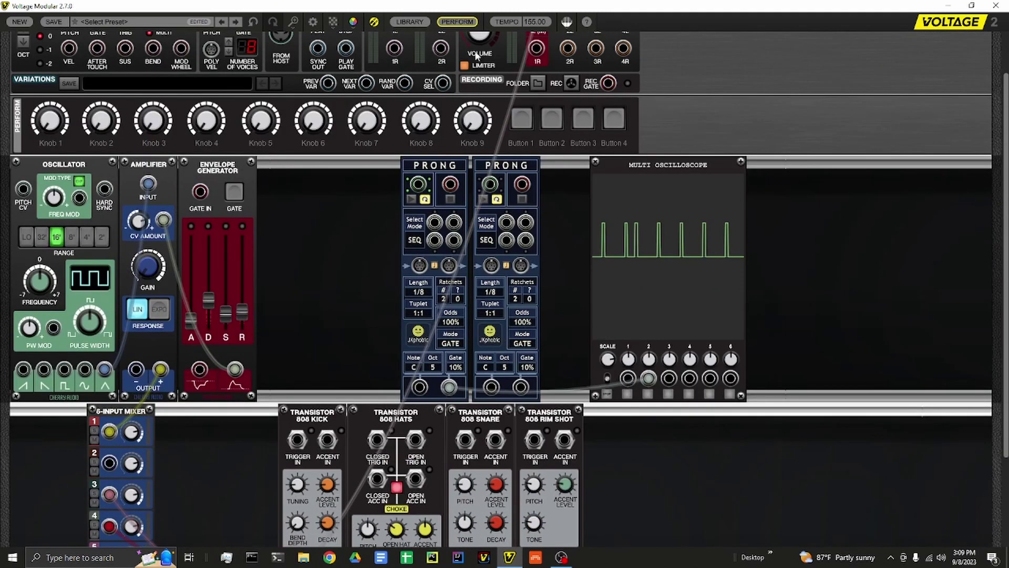
pyautogui.click(448, 196)
pyautogui.rightClick(409, 197)
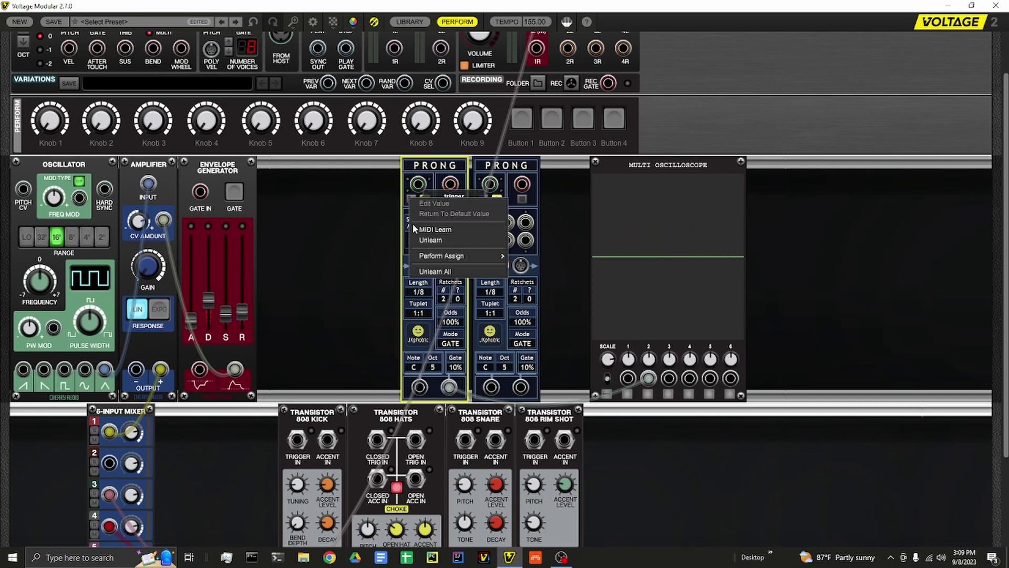
pyautogui.moveTo(458, 256)
pyautogui.click(531, 272)
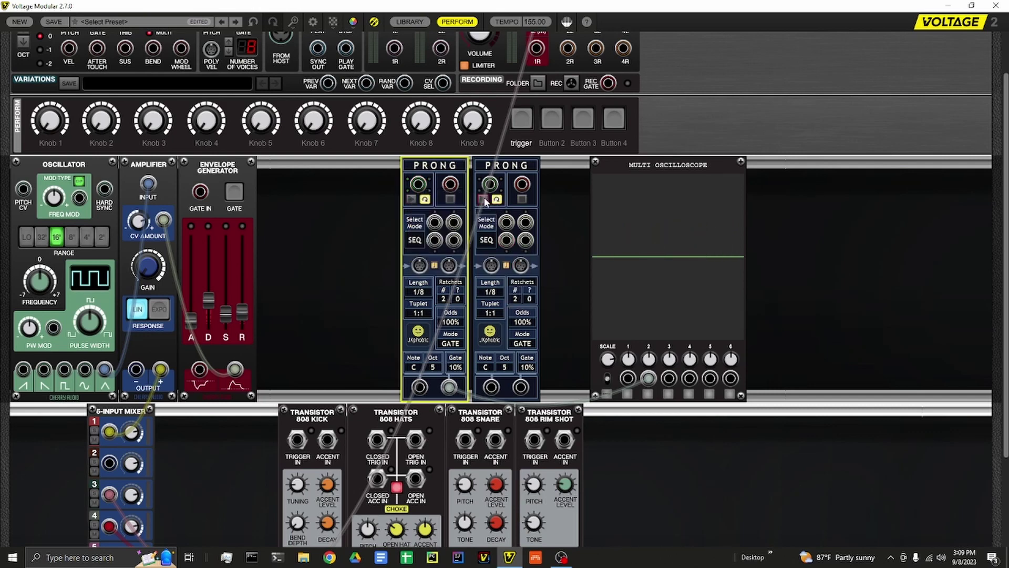
pyautogui.rightClick(484, 198)
pyautogui.moveTo(535, 254)
pyautogui.click(604, 271)
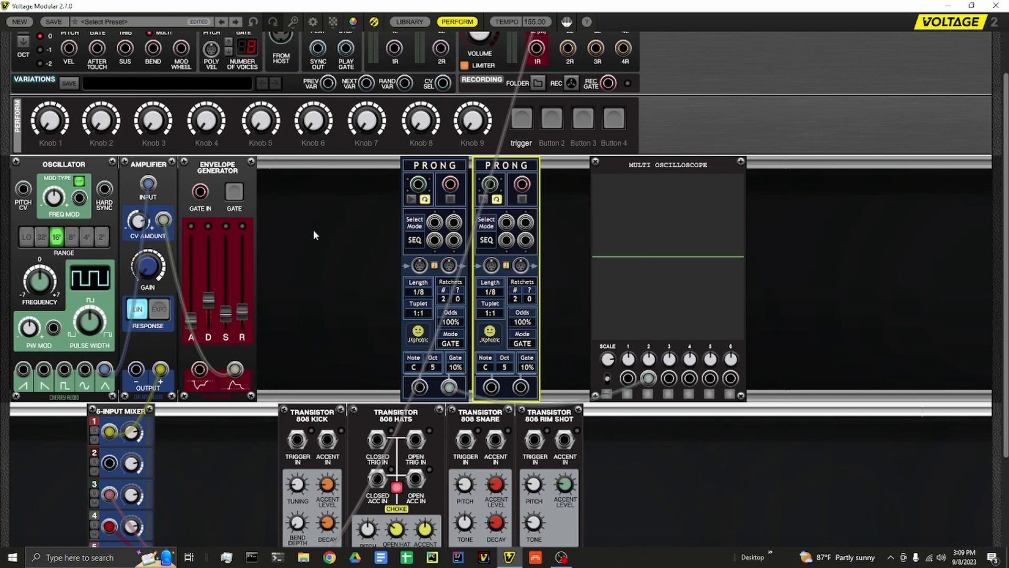
# Patch the copied Prong's gate output to oscilloscope input 1 and start both Prongs with the assigned perform trigger
pyautogui.scroll(-2, 393, 239)
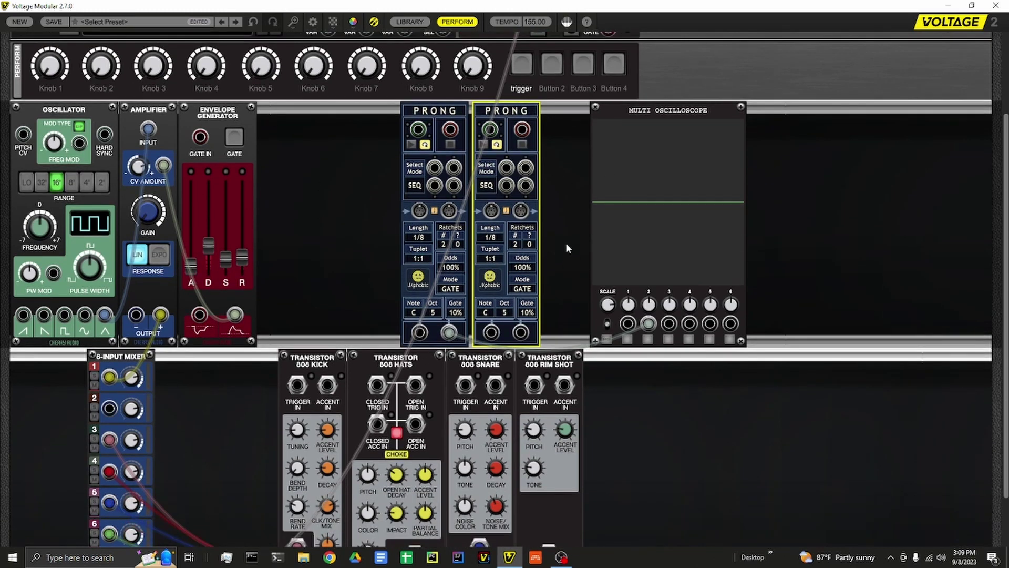
pyautogui.scroll(-1, 512, 246)
pyautogui.moveTo(522, 336)
pyautogui.mouseDown()
pyautogui.moveTo(669, 367)
pyautogui.moveTo(687, 328)
pyautogui.moveTo(631, 325)
pyautogui.moveTo(677, 329)
pyautogui.moveTo(652, 328)
pyautogui.mouseUp()
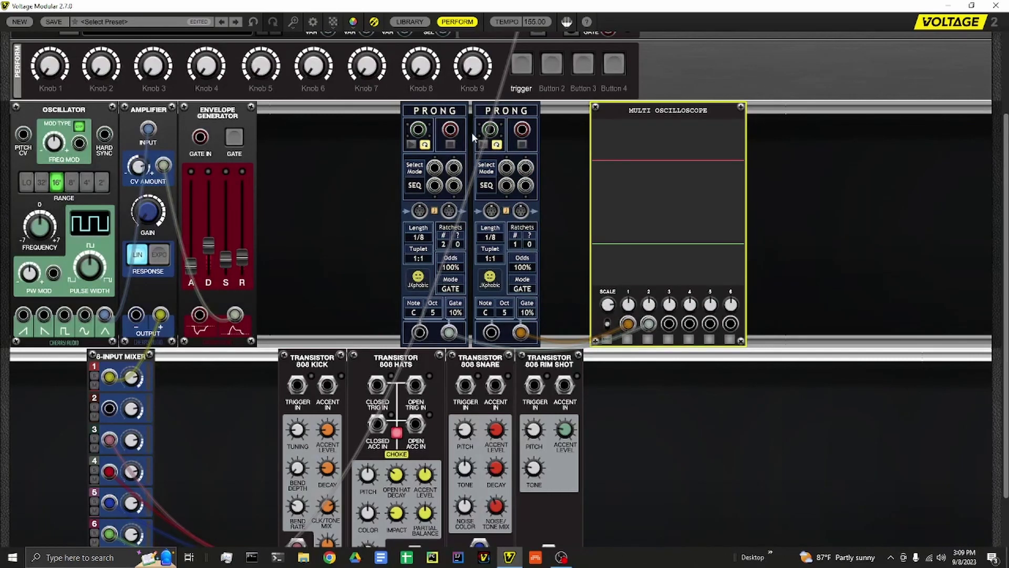
pyautogui.click(523, 63)
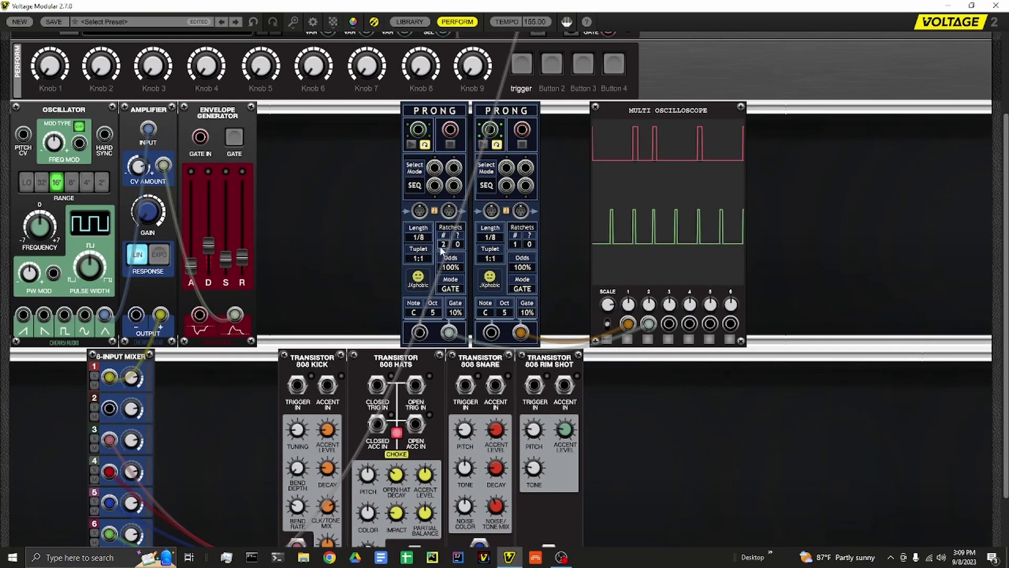
# Try a ratchet count of 4 on the original Prong, reset it to 1 and set its random ratchets to 5
pyautogui.moveTo(440, 251); pyautogui.dragTo(439, 210)
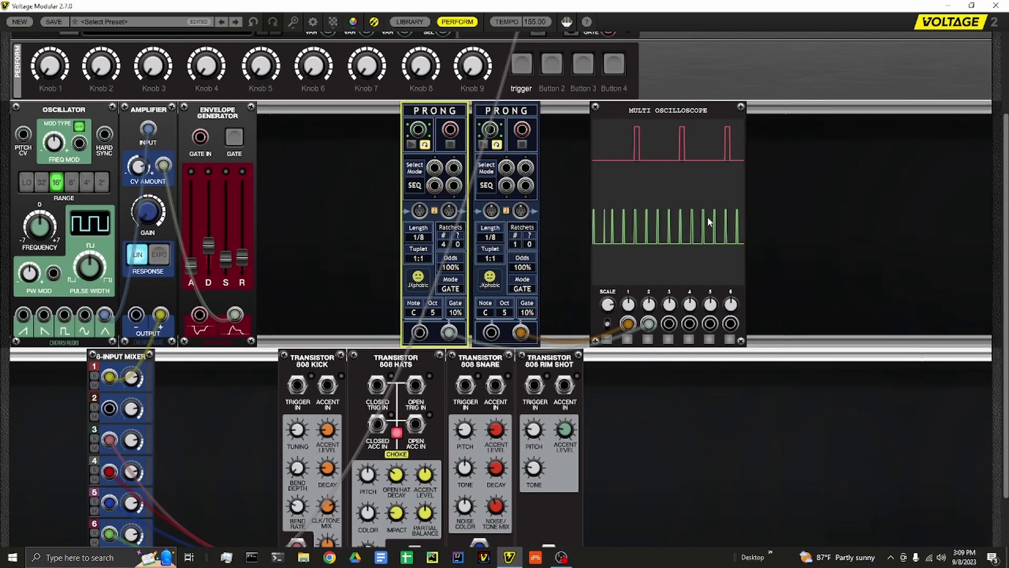
pyautogui.doubleClick(442, 247)
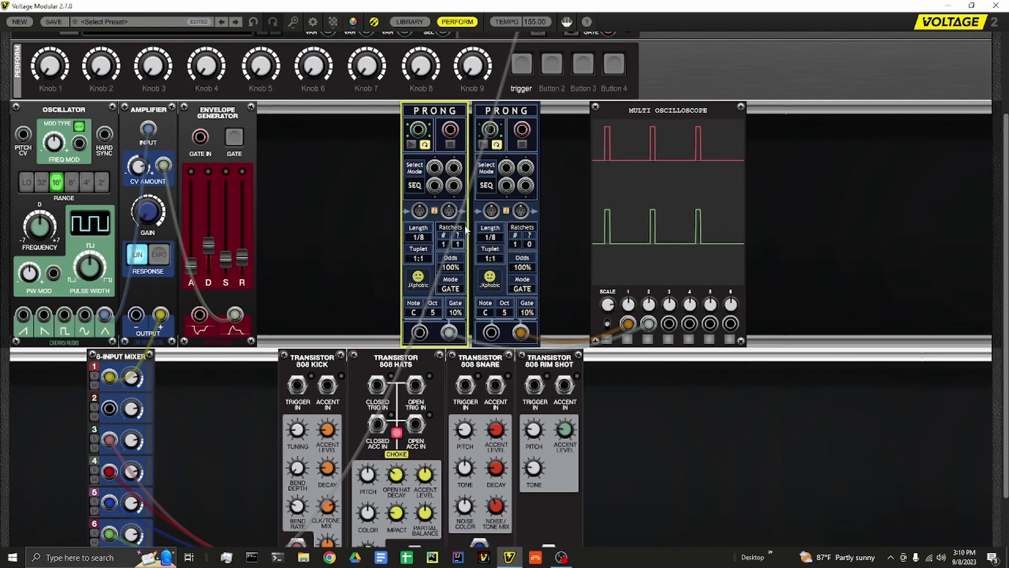
pyautogui.moveTo(458, 244); pyautogui.dragTo(466, 158)
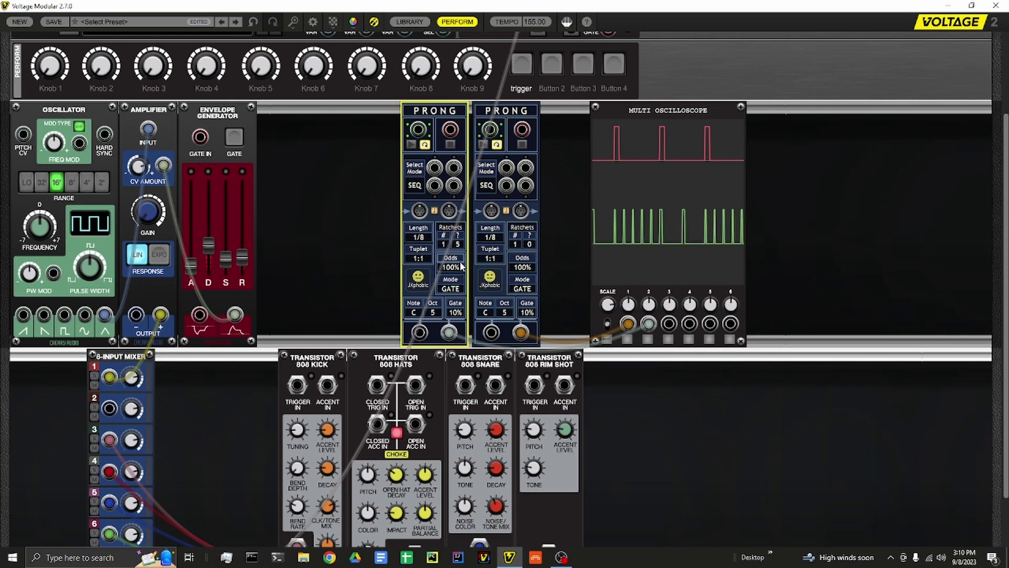
# Try trigger odds of 0% on the original Prong and return them to 100%
pyautogui.moveTo(459, 270); pyautogui.dragTo(461, 427)
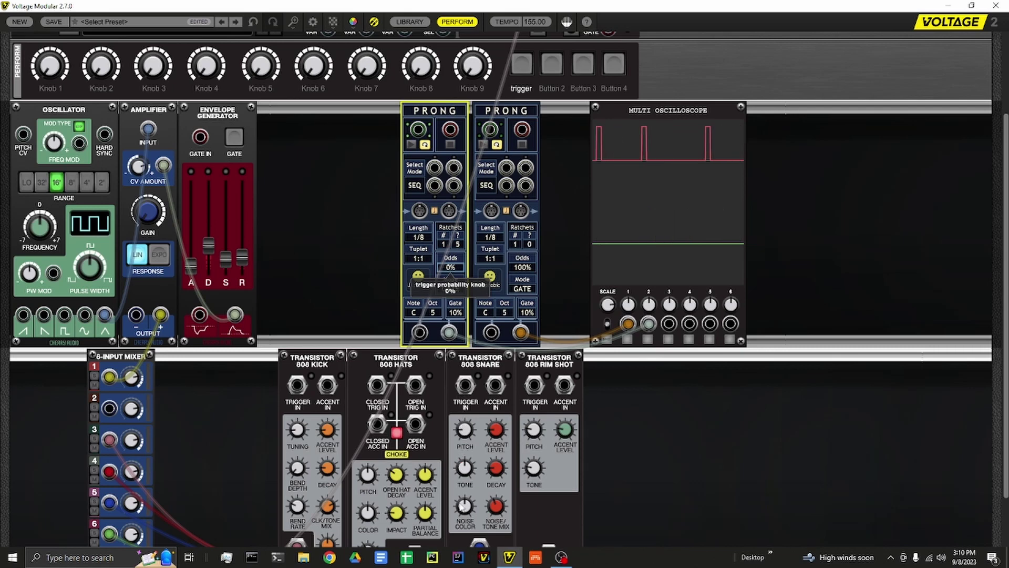
pyautogui.moveTo(460, 503); pyautogui.dragTo(460, 504)
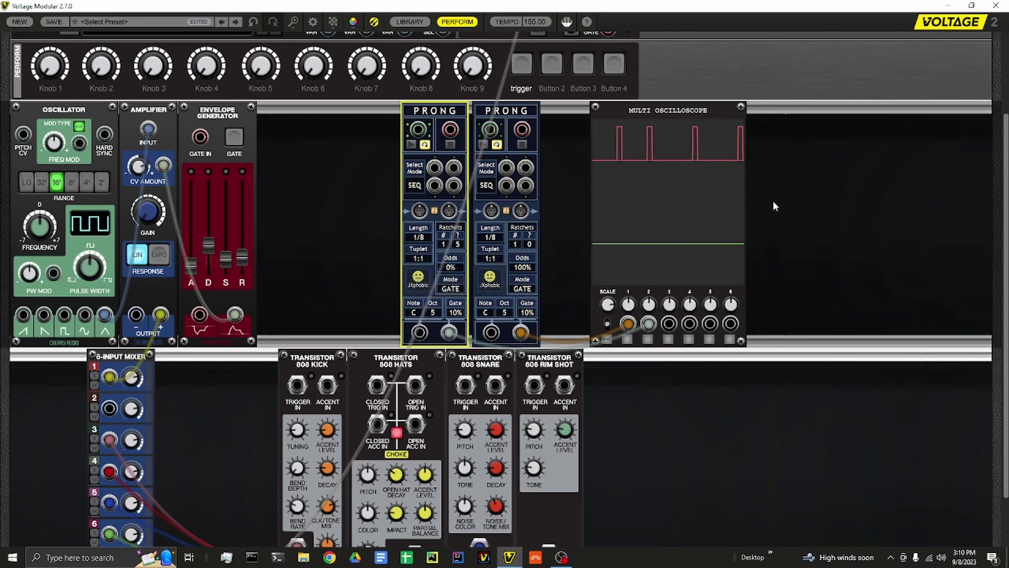
pyautogui.moveTo(458, 269); pyautogui.dragTo(465, 18)
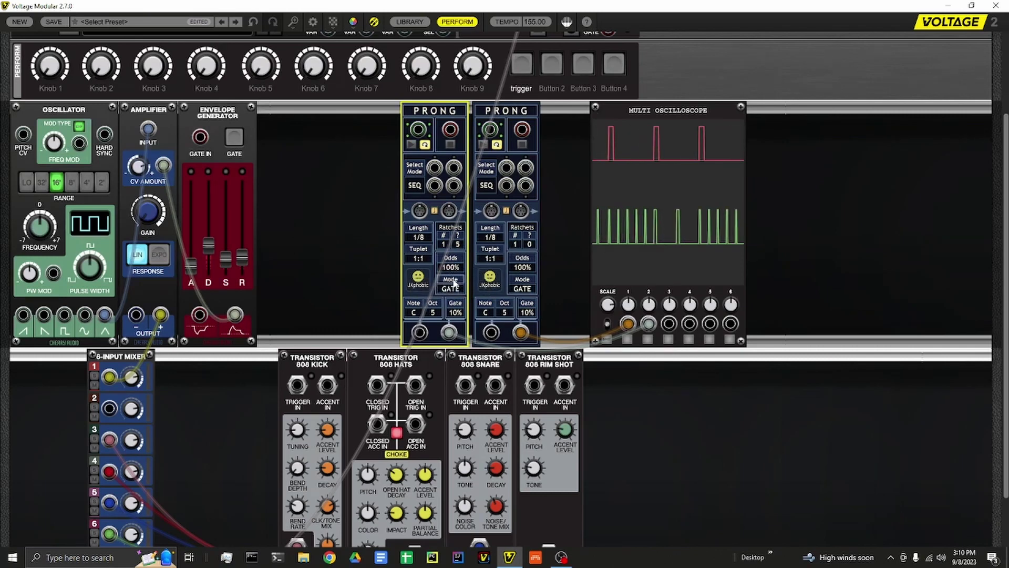
# Try the original Prong's per-gate odds mode that always plays the first output gate, and return to success determined separately for each gate
pyautogui.click(452, 284)
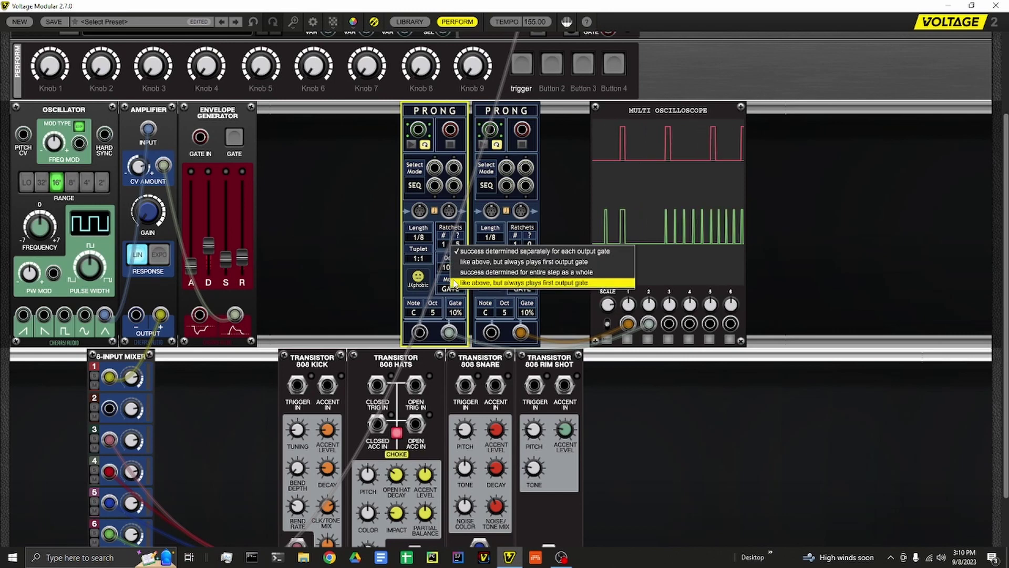
pyautogui.click(473, 261)
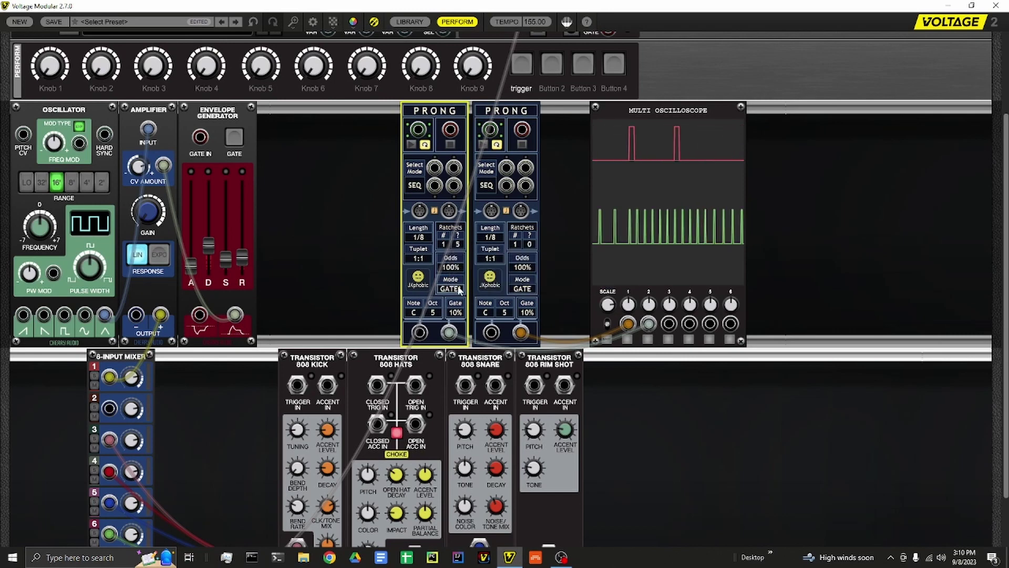
pyautogui.click(450, 287)
pyautogui.click(475, 252)
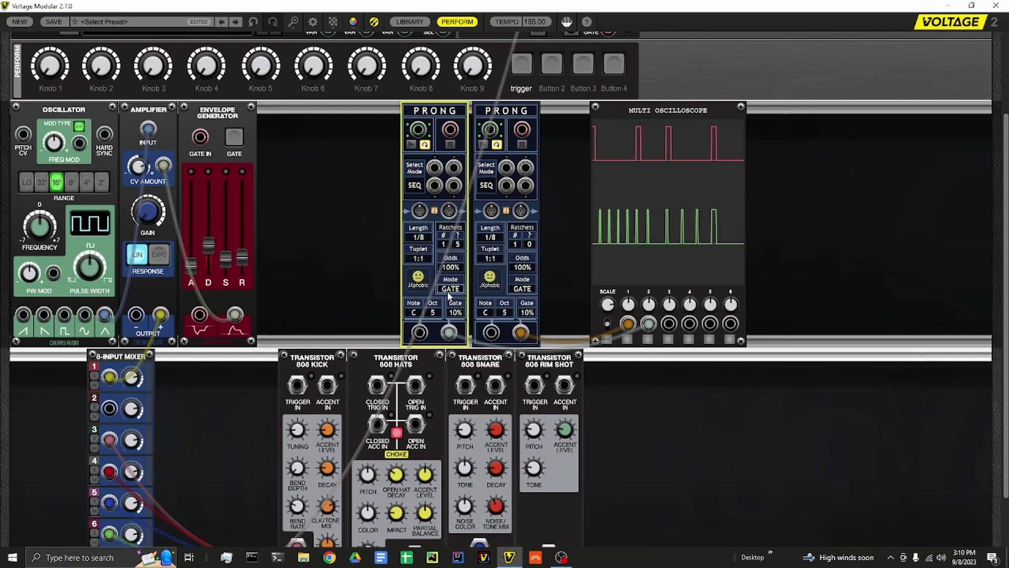
# Set the original Prong's odds to 50% and switch its mode to GATE*, which always plays the first output gate
pyautogui.moveTo(451, 267); pyautogui.dragTo(450, 294)
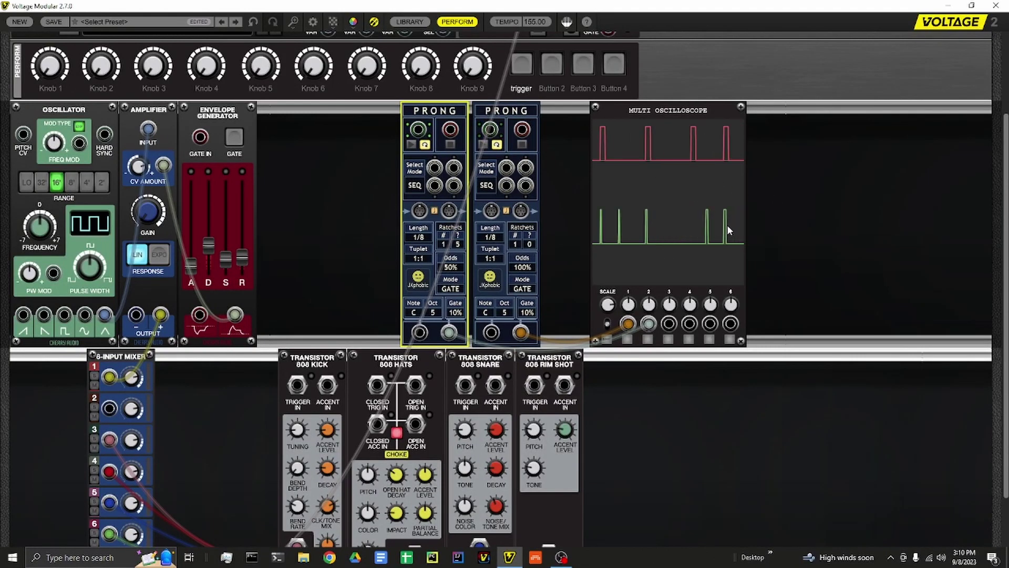
pyautogui.click(450, 288)
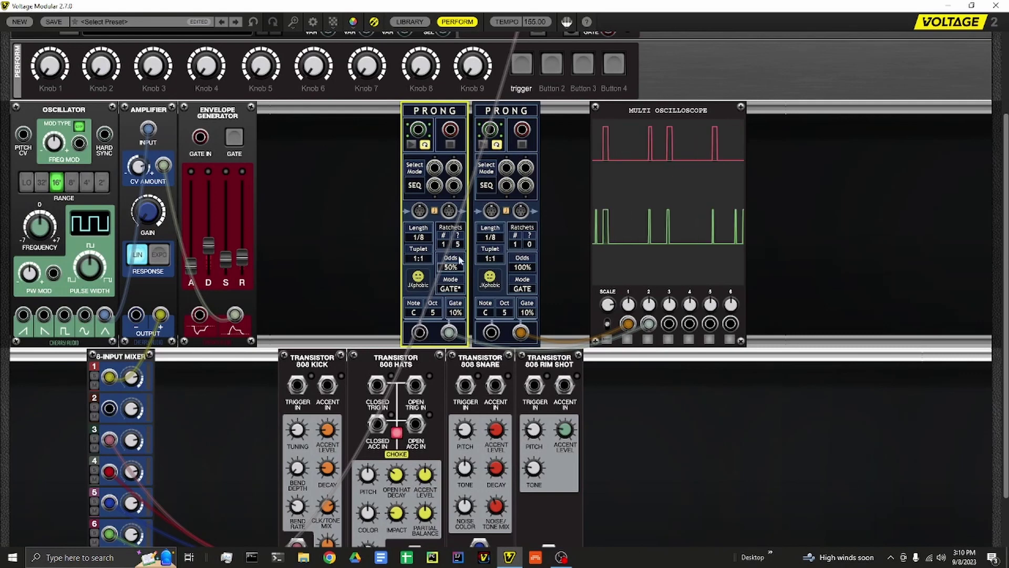
# Compare odds of 0% and 50% on the original Prong in STEP mode, and set its gate length to 1%
pyautogui.scroll(-5, 450, 266)
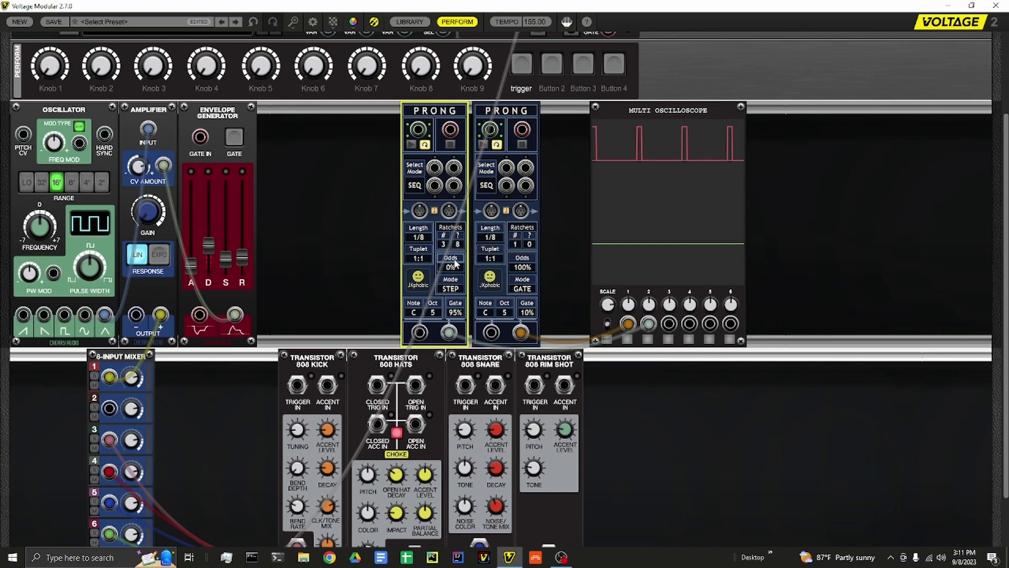
pyautogui.scroll(5, 456, 266)
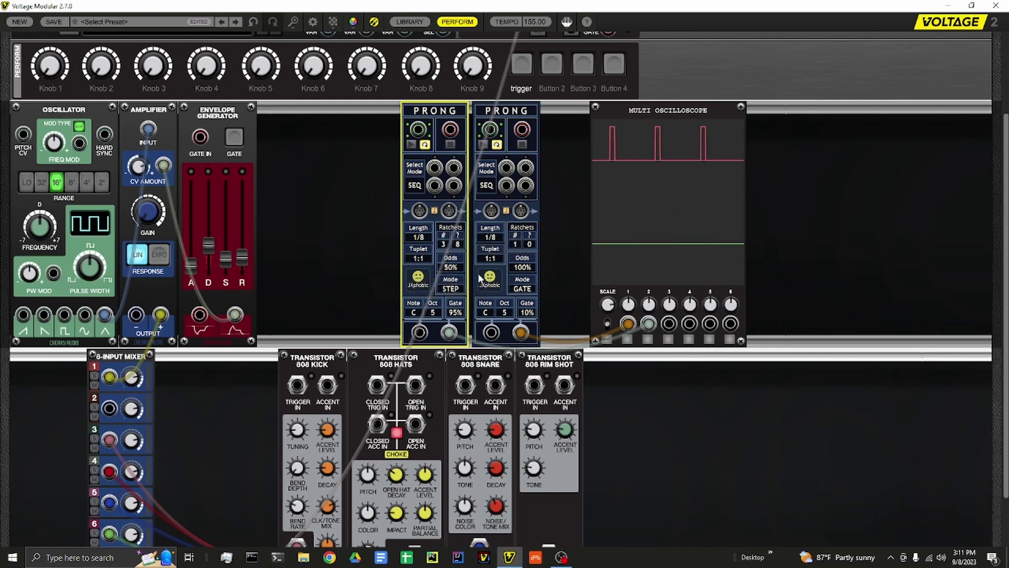
pyautogui.scroll(-10, 455, 313)
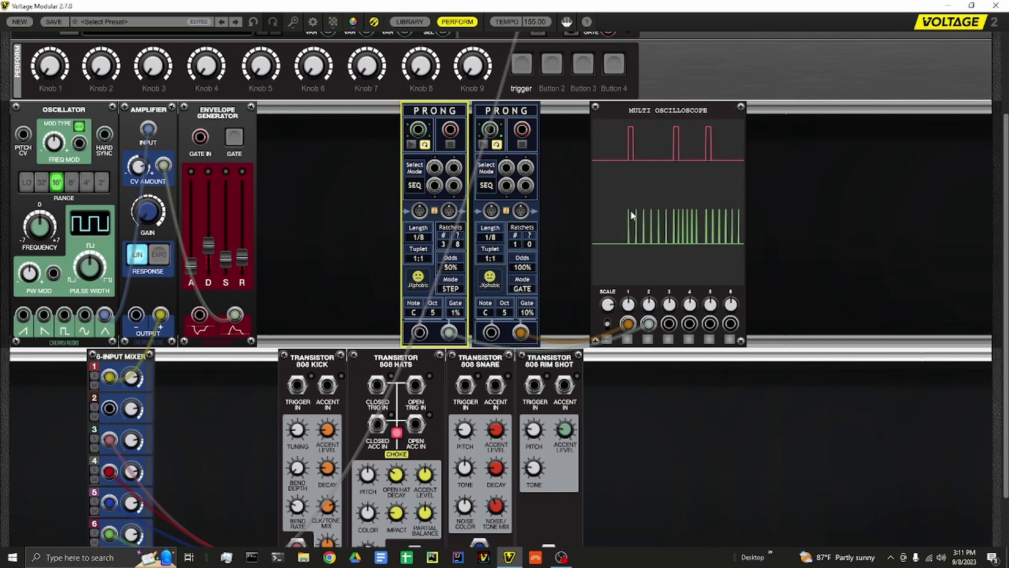
pyautogui.click(691, 125)
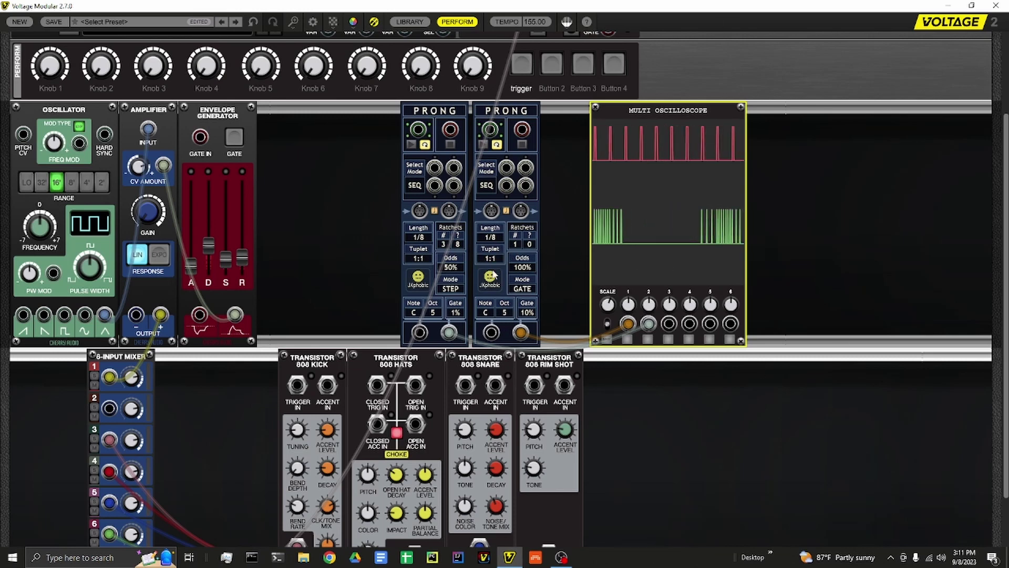
# Switch the original Prong to STEP* mode and compare odds of 0% and 50%
pyautogui.click(461, 284)
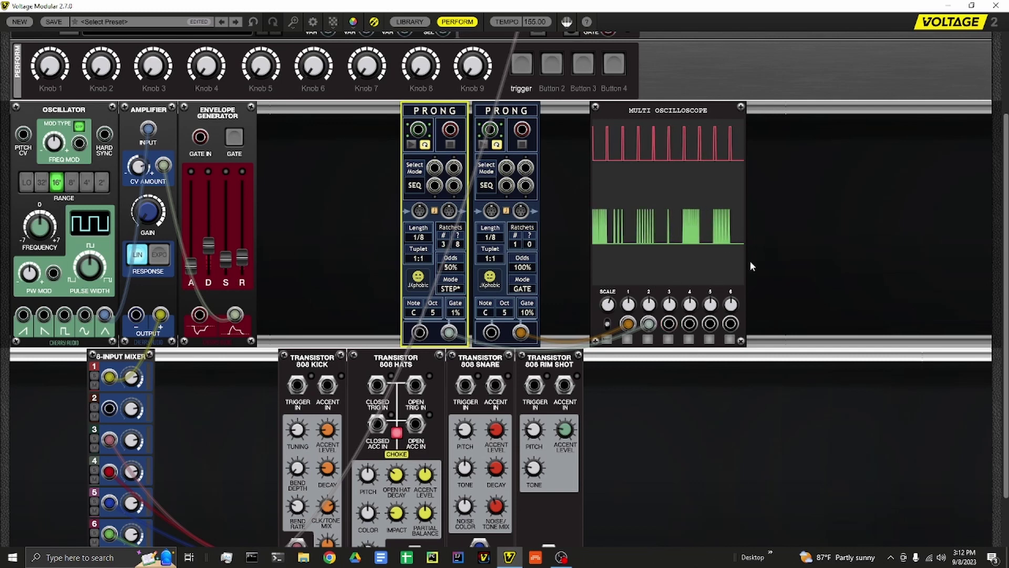
pyautogui.moveTo(450, 269); pyautogui.dragTo(467, 432)
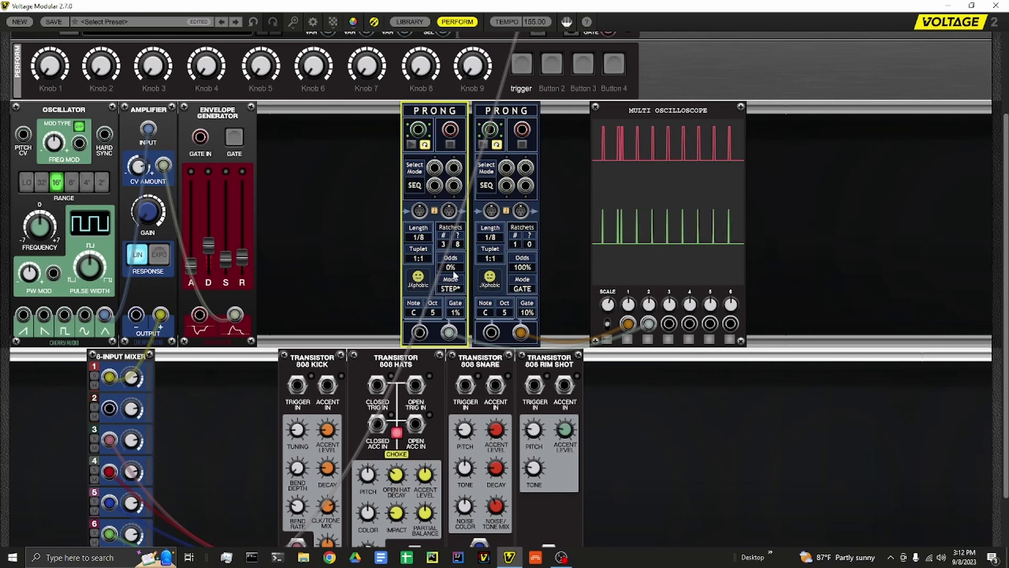
pyautogui.moveTo(453, 267); pyautogui.dragTo(473, 191)
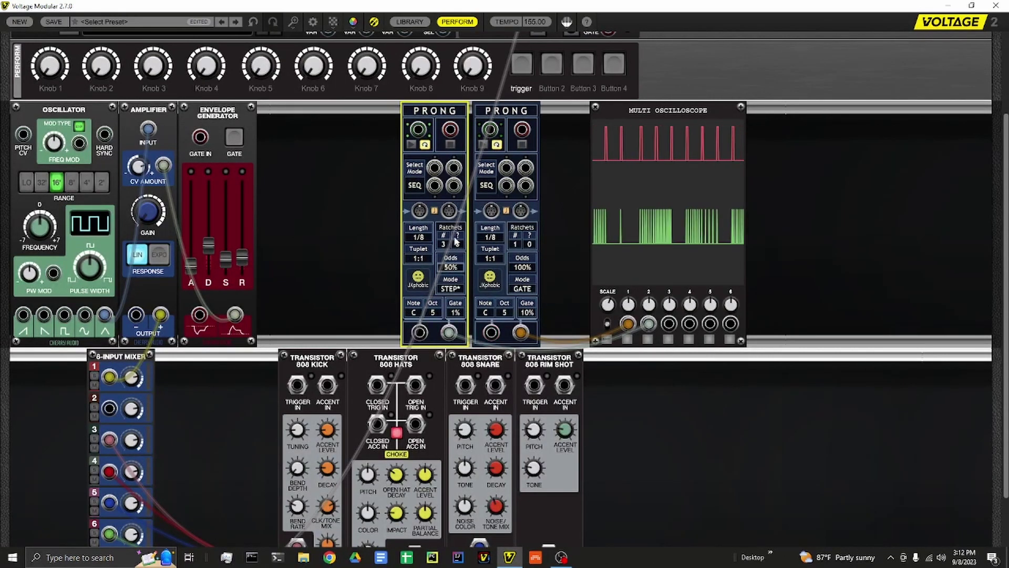
# Examine the copied Prong's length and tuplet options without changing either setting
pyautogui.click(483, 230)
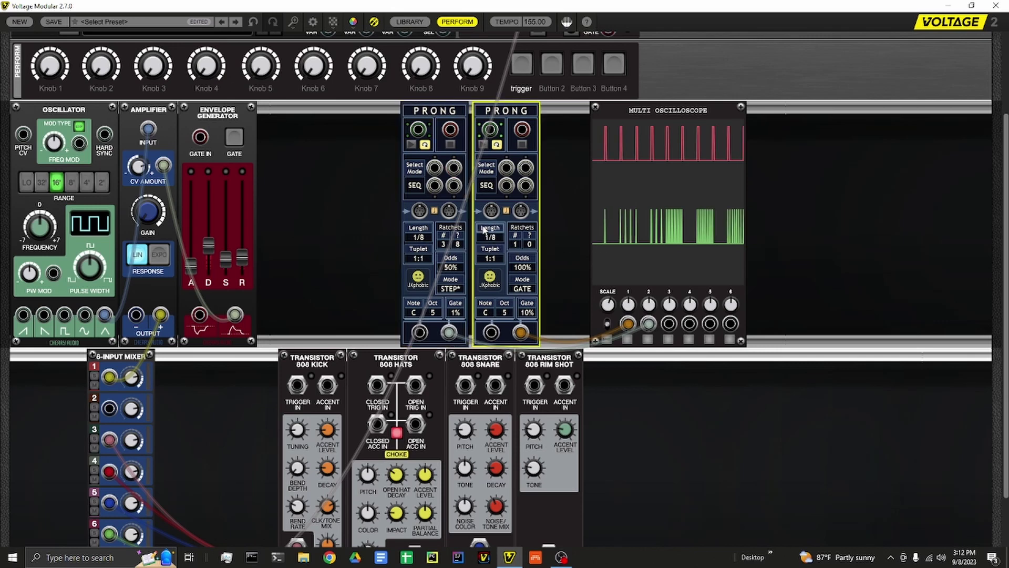
pyautogui.click(484, 230)
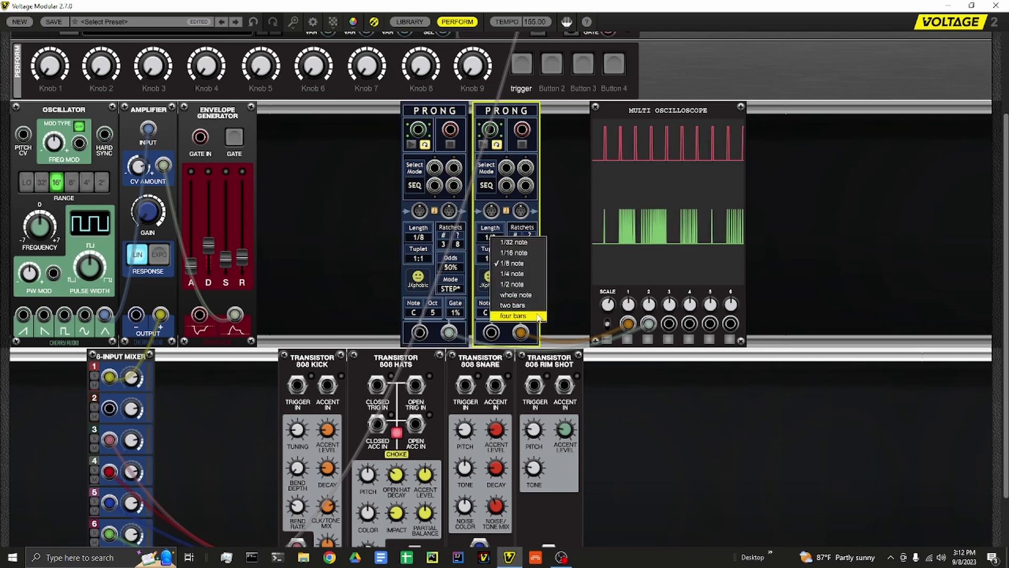
pyautogui.click(572, 198)
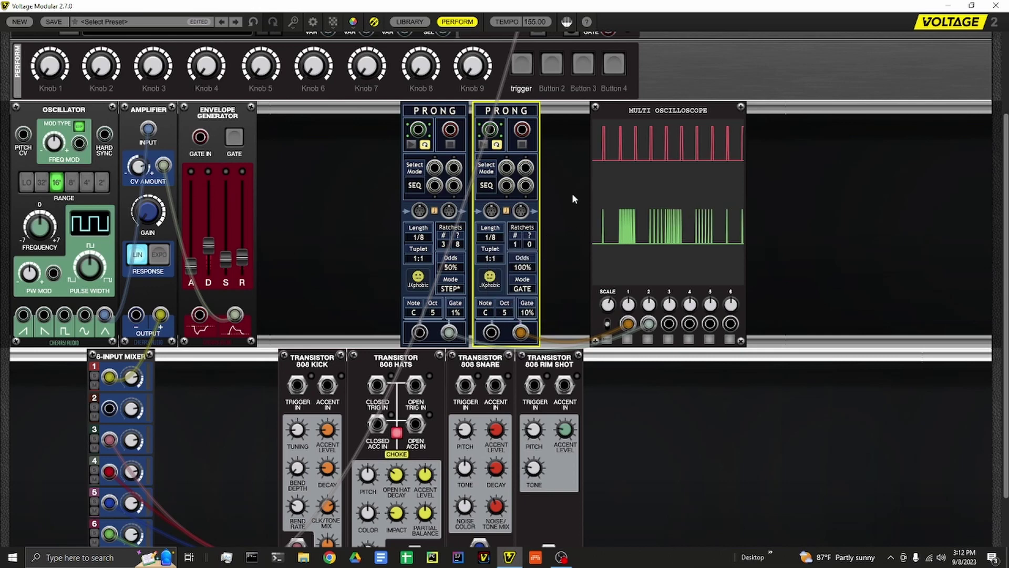
pyautogui.click(491, 254)
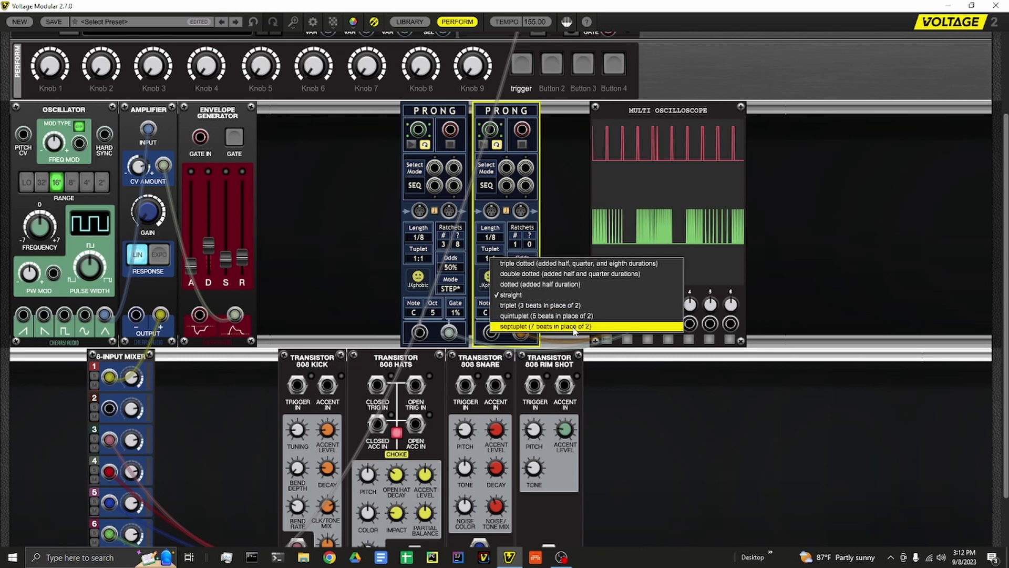
pyautogui.click(507, 173)
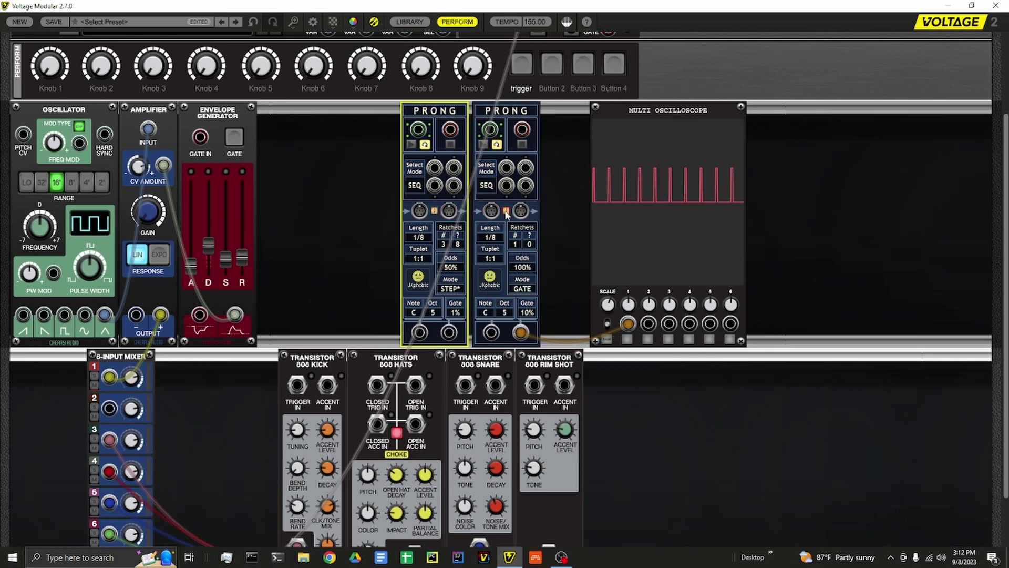
# Link the original Prong's bus output to the copy's bus input, and remove all cables running between the two Prongs
pyautogui.moveTo(449, 211); pyautogui.dragTo(491, 210)
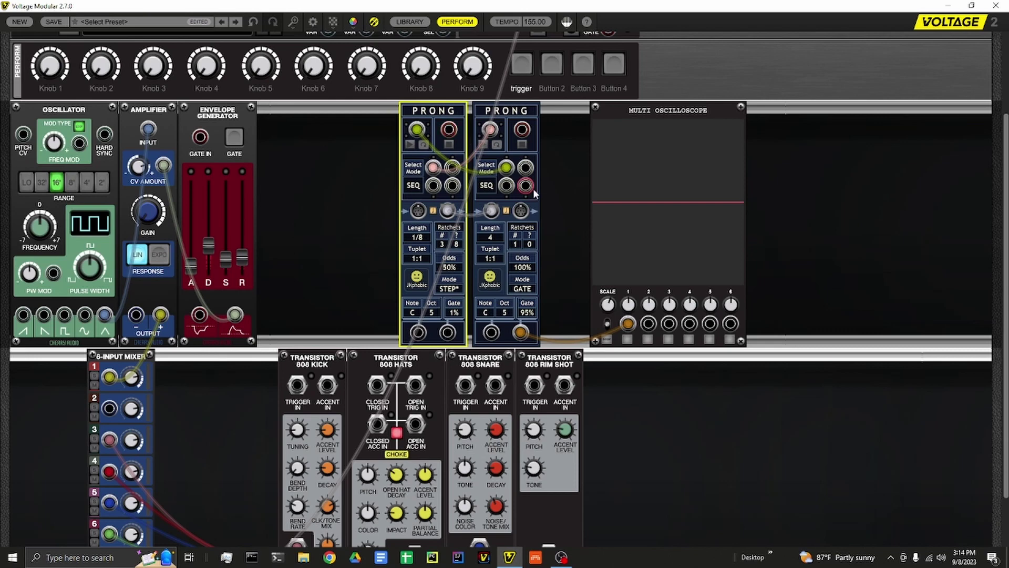
pyautogui.moveTo(506, 167); pyautogui.dragTo(565, 158)
pyautogui.moveTo(490, 129); pyautogui.dragTo(393, 169)
pyautogui.moveTo(491, 210); pyautogui.dragTo(371, 248)
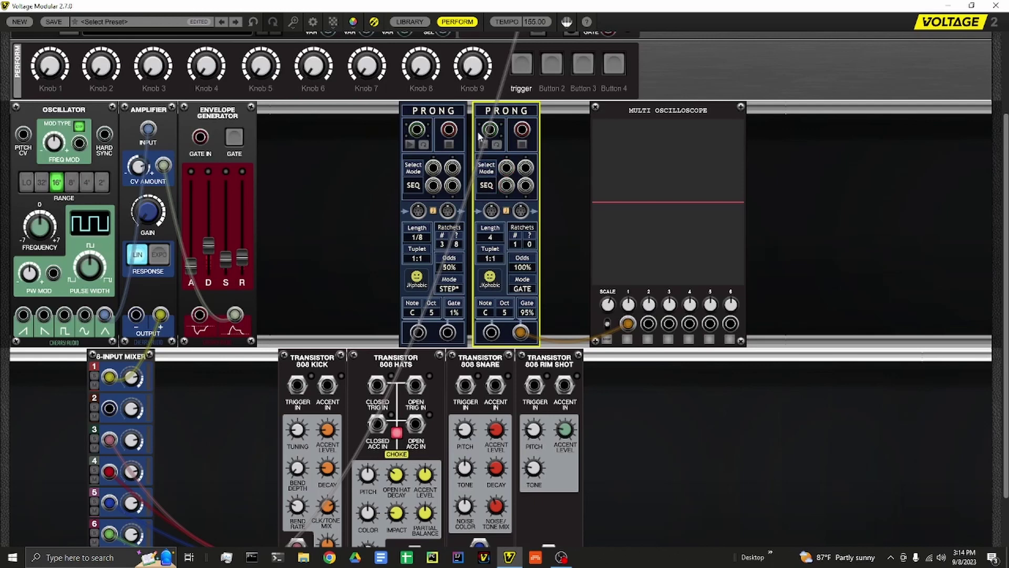
# Delete the original Prong and turn on the loop toggle beside the remaining Prong's trigger
pyautogui.click(445, 112)
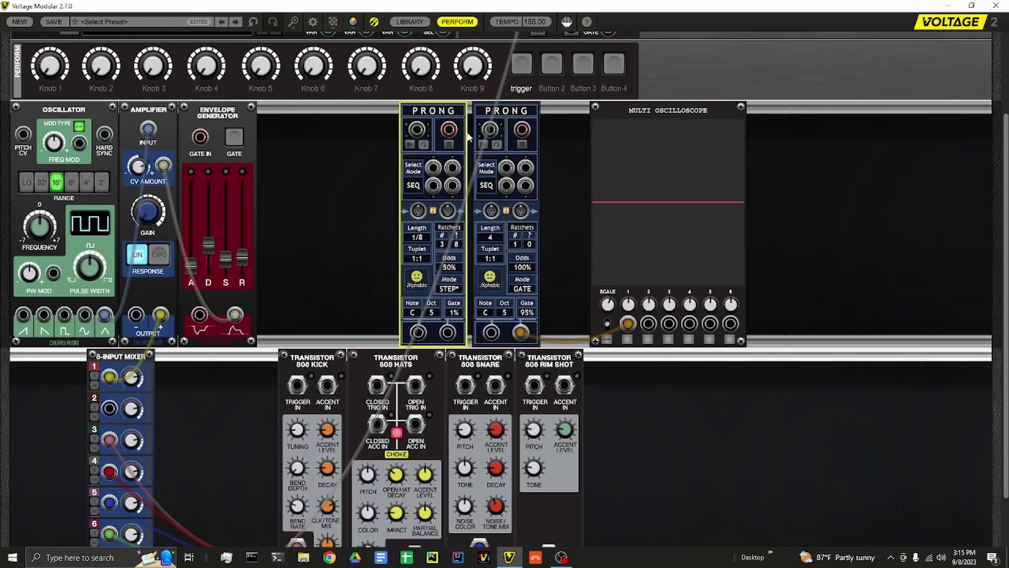
pyautogui.press('Delete')
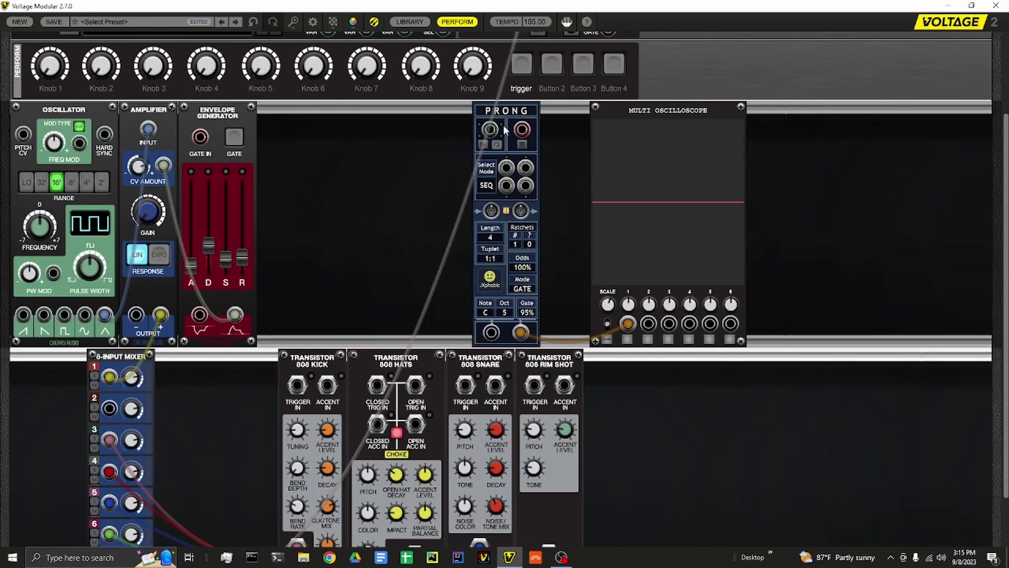
pyautogui.click(498, 144)
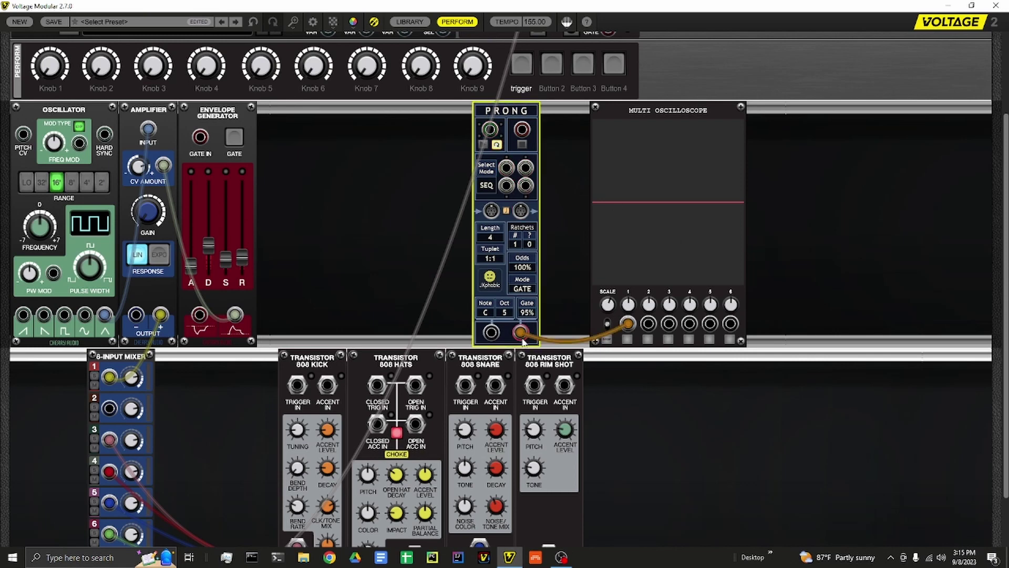
# Unplug the Prong's gate output from the oscilloscope and patch its four branch outputs to oscilloscope inputs 1 to 4
pyautogui.moveTo(521, 332)
pyautogui.mouseDown()
pyautogui.moveTo(559, 336)
pyautogui.moveTo(565, 289)
pyautogui.mouseUp()
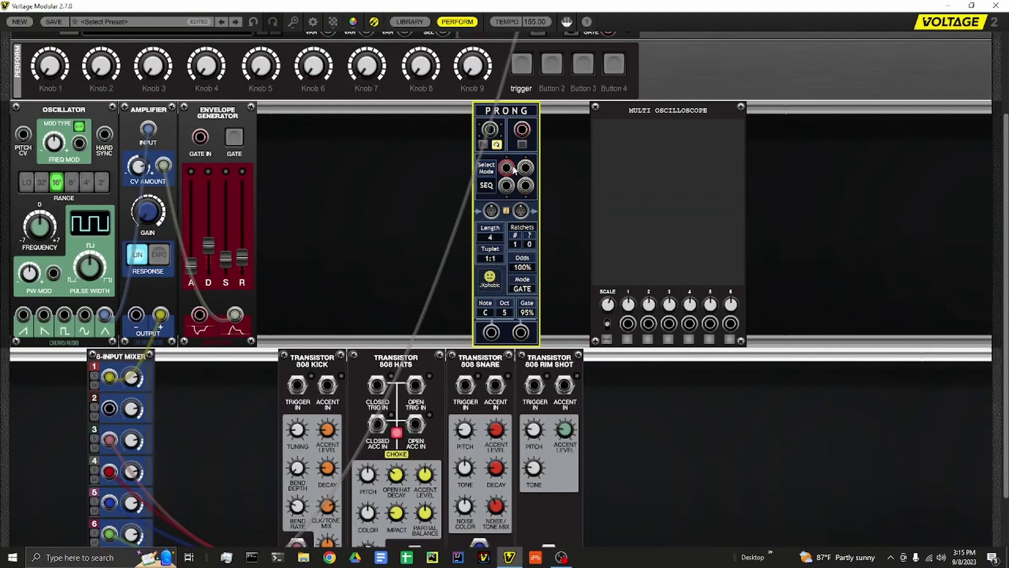
pyautogui.moveTo(512, 168)
pyautogui.mouseDown()
pyautogui.moveTo(653, 255)
pyautogui.moveTo(628, 323)
pyautogui.mouseUp()
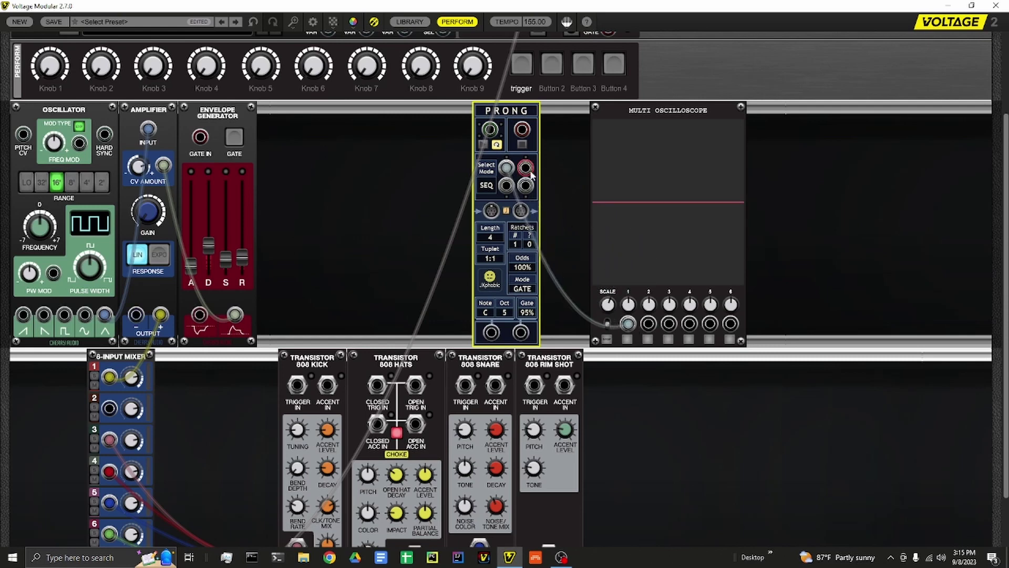
pyautogui.moveTo(525, 167)
pyautogui.mouseDown()
pyautogui.moveTo(657, 262)
pyautogui.moveTo(649, 324)
pyautogui.mouseUp()
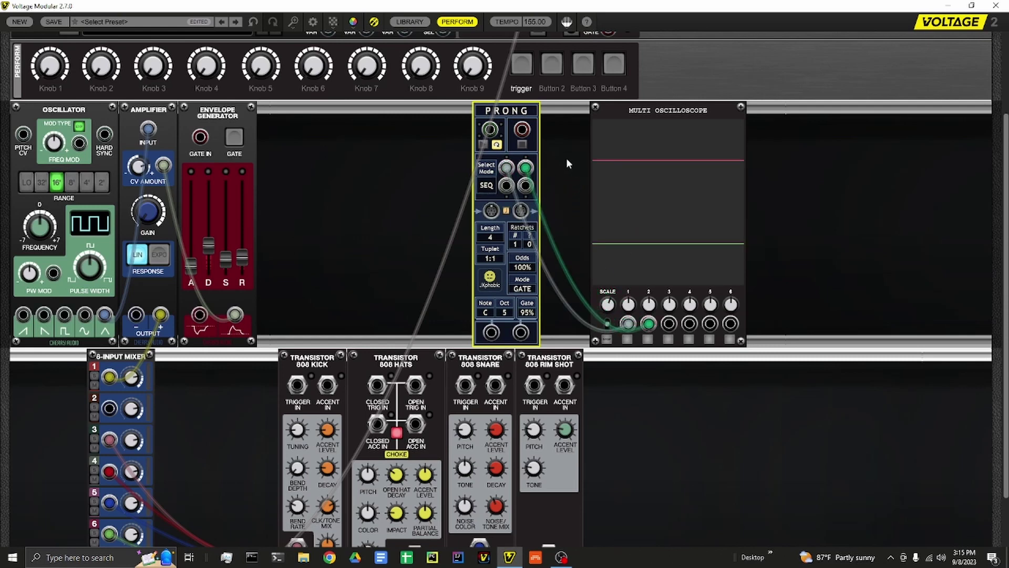
pyautogui.moveTo(506, 185)
pyautogui.mouseDown()
pyautogui.moveTo(636, 315)
pyautogui.moveTo(709, 337)
pyautogui.moveTo(699, 347)
pyautogui.moveTo(669, 323)
pyautogui.mouseUp()
pyautogui.moveTo(525, 185); pyautogui.dragTo(689, 324)
# Start the Prong with a length of 1/8 and compare select modes PP2, RND, RND* and WGT on the oscilloscope
pyautogui.click(483, 145)
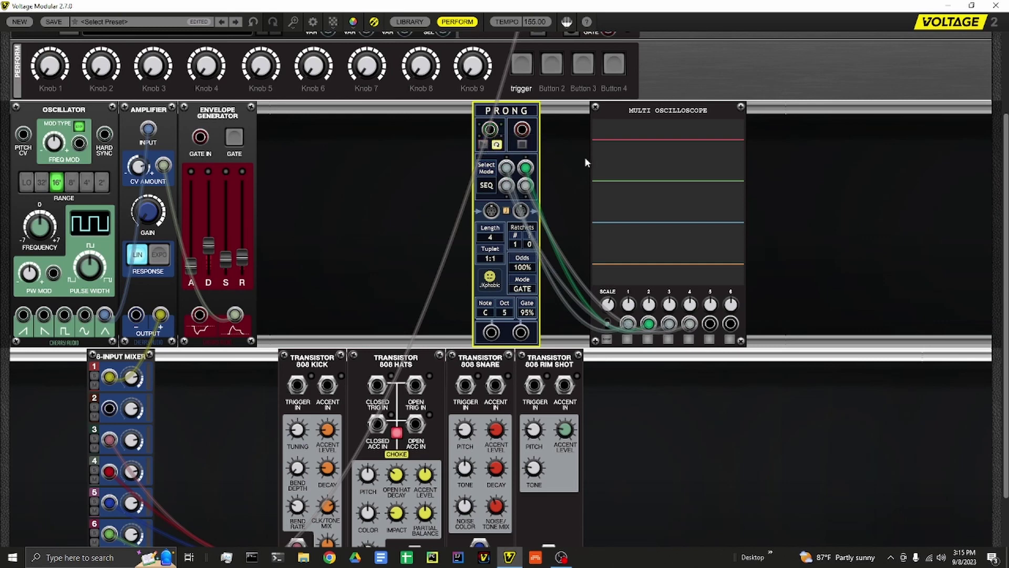
pyautogui.scroll(-1, 502, 239)
pyautogui.click(485, 168)
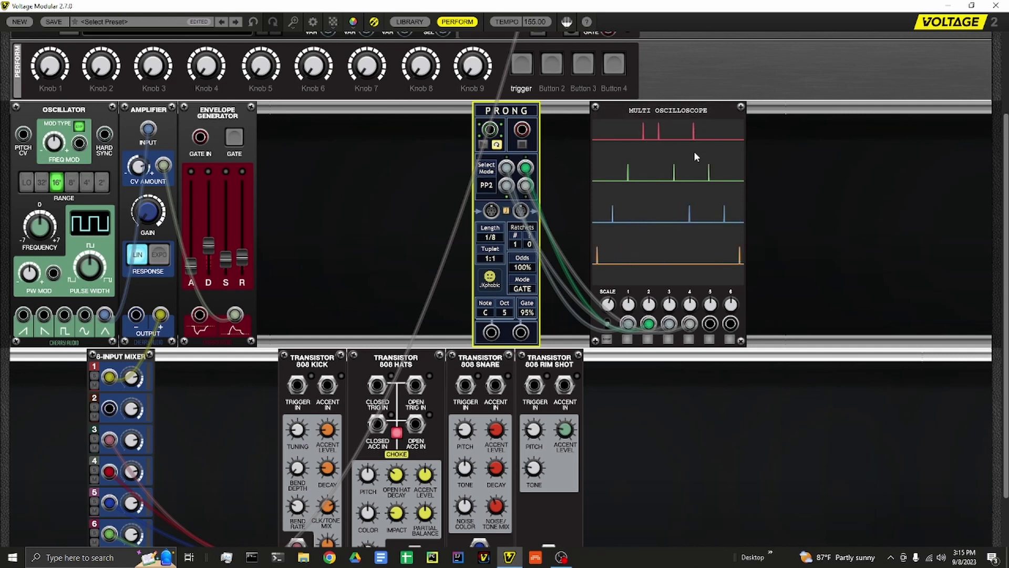
pyautogui.click(487, 168)
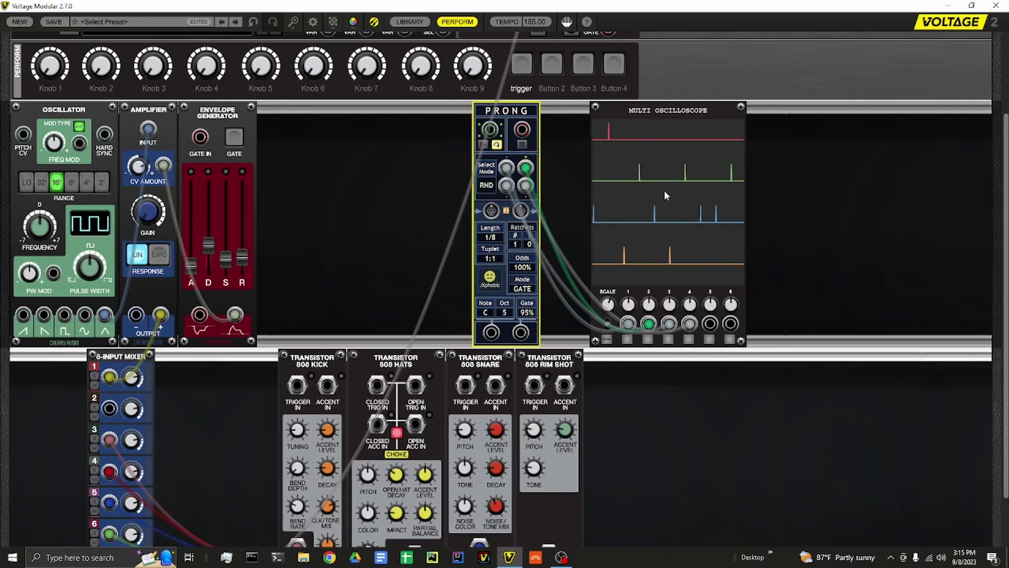
pyautogui.click(486, 169)
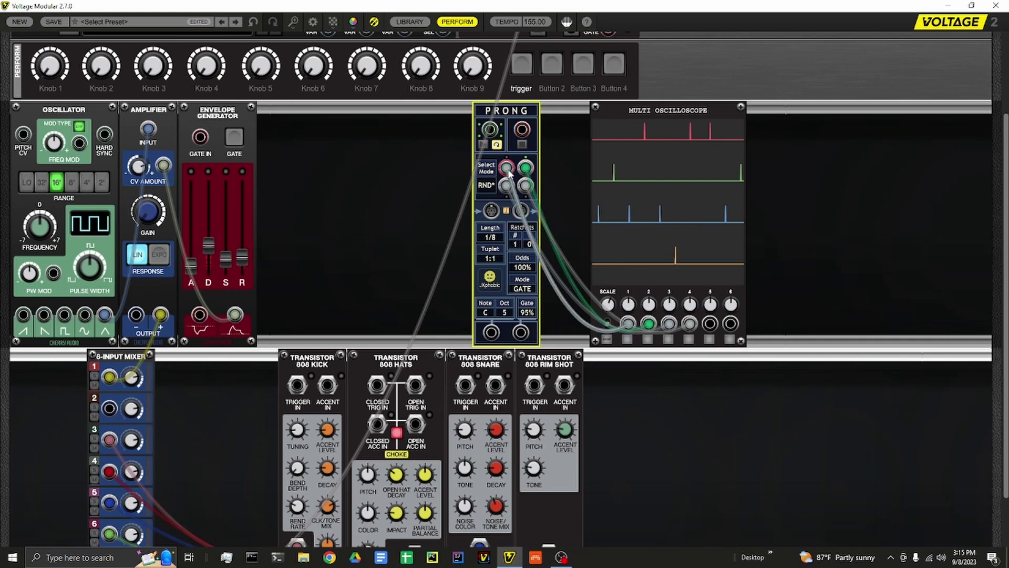
pyautogui.moveTo(509, 172); pyautogui.dragTo(480, 191)
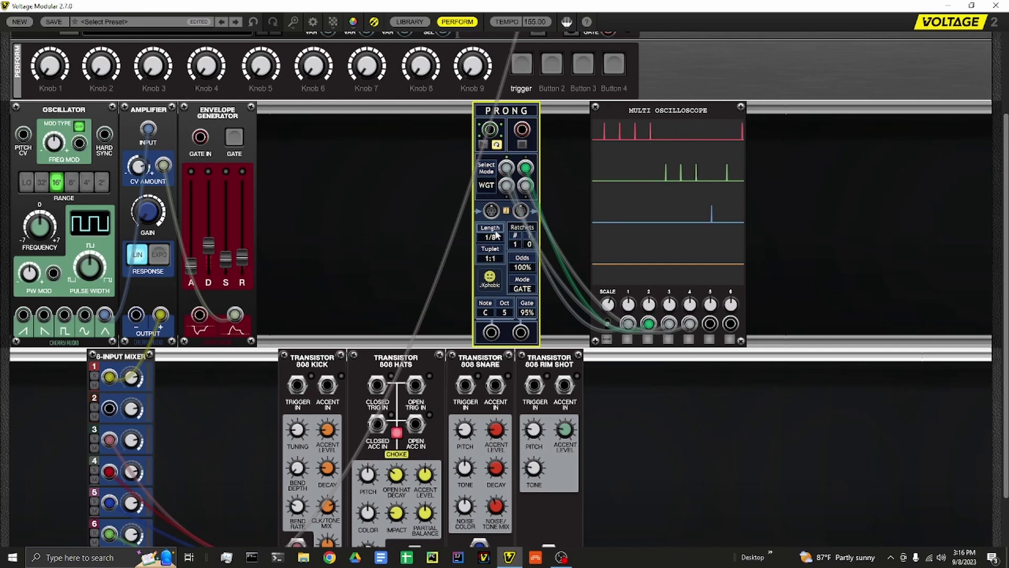
# Set the Prong's length to 1/32 and tuplet to 8:15, and unplug its second and third branch outputs
pyautogui.moveTo(493, 240); pyautogui.dragTo(492, 335)
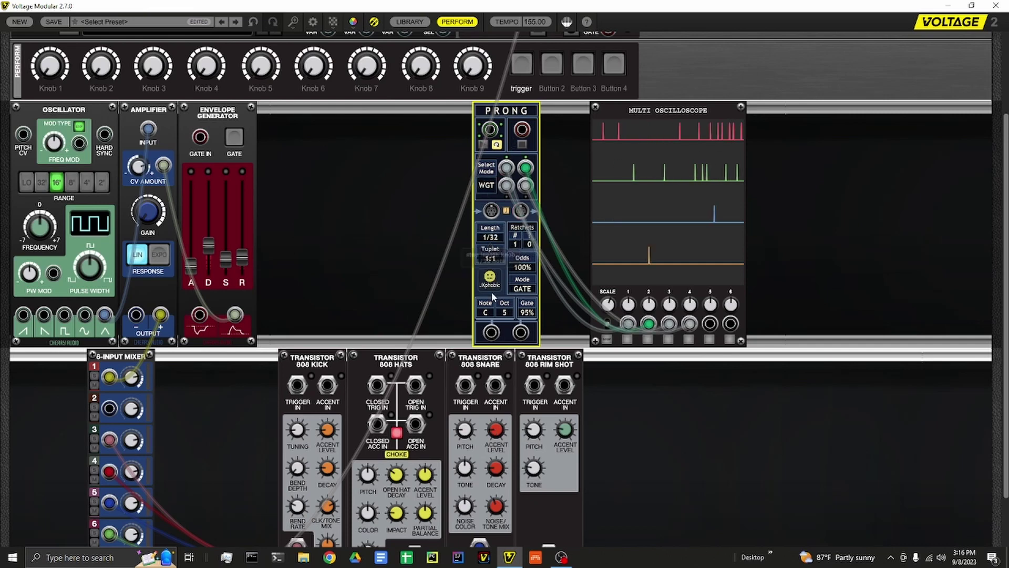
pyautogui.moveTo(490, 259); pyautogui.dragTo(492, 495)
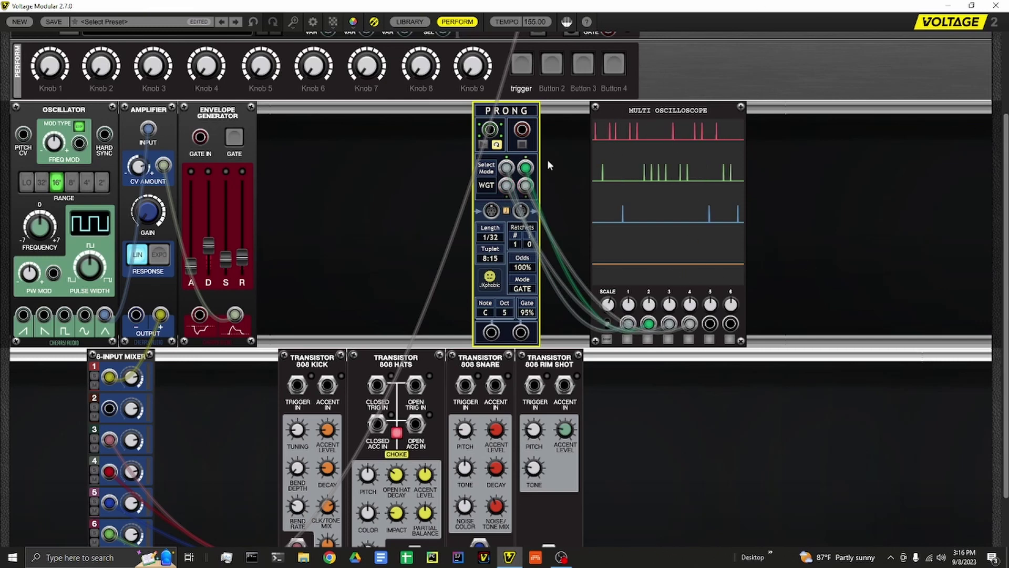
pyautogui.moveTo(525, 168); pyautogui.dragTo(797, 178)
pyautogui.moveTo(506, 185); pyautogui.dragTo(846, 262)
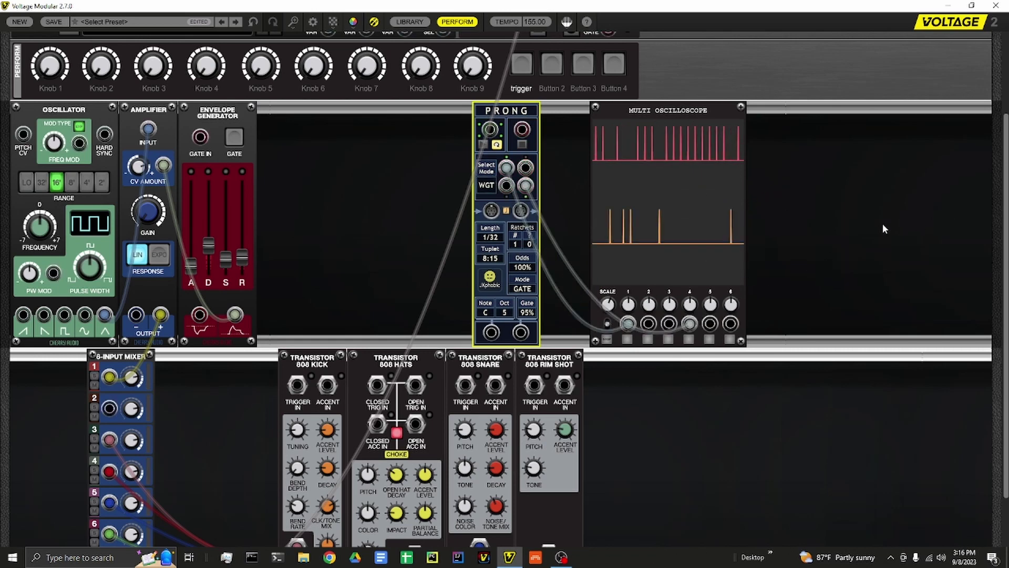
pyautogui.moveTo(511, 181); pyautogui.dragTo(525, 187)
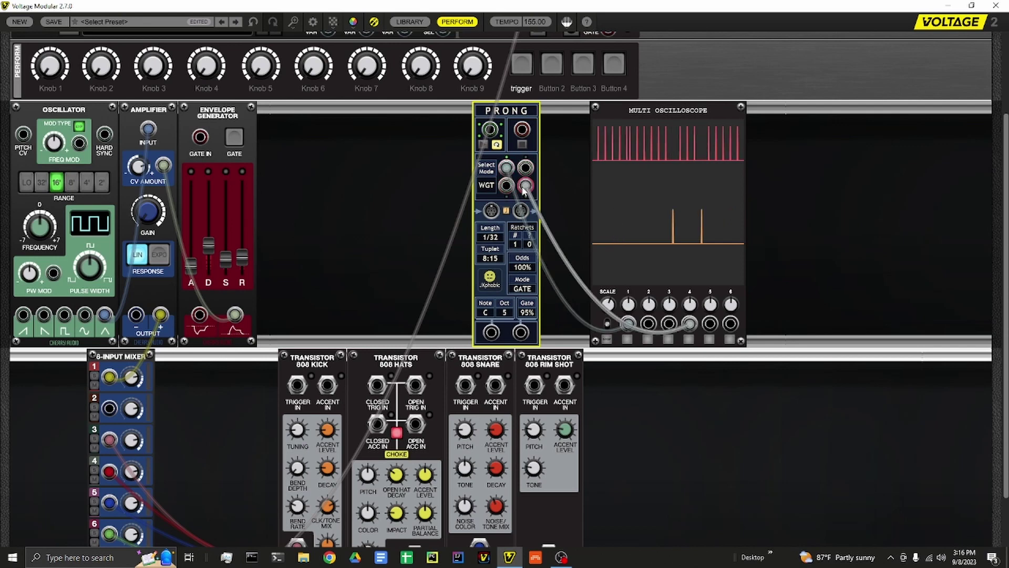
pyautogui.moveTo(525, 187); pyautogui.dragTo(507, 169)
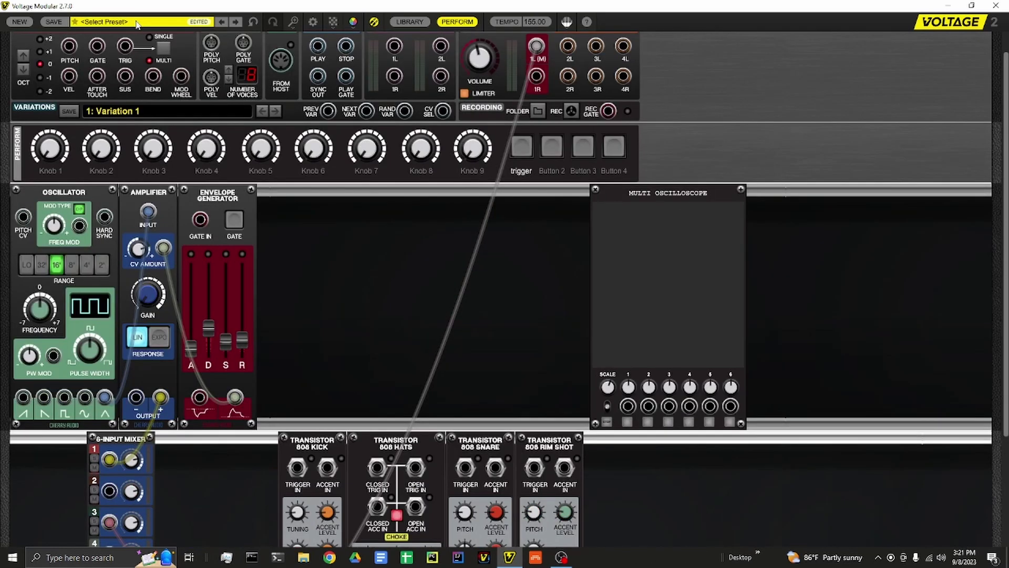
# Load the Switching Beats preset from the Prong user presets without saving changes, and set the tempo to 170
pyautogui.click(105, 22)
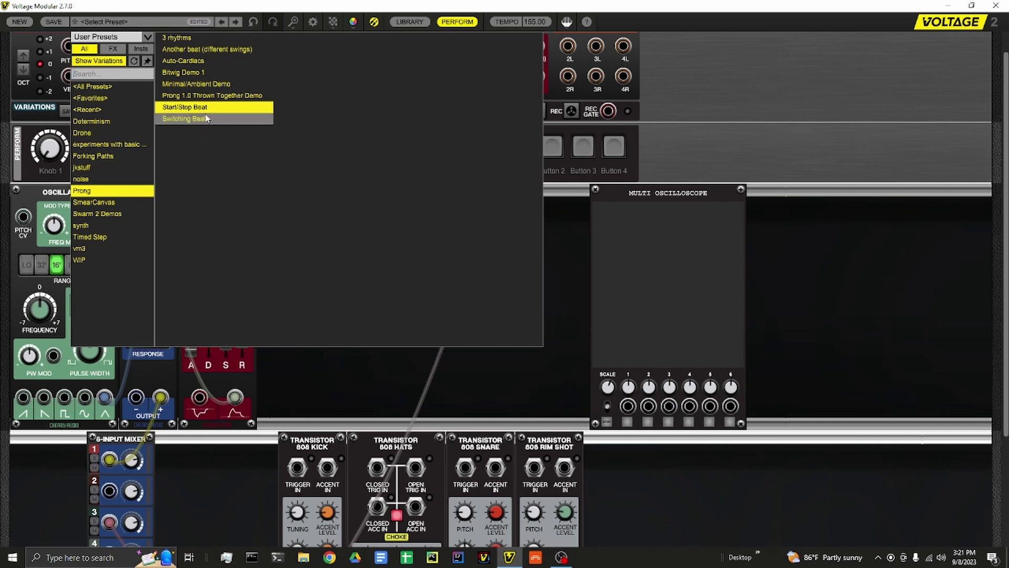
pyautogui.click(189, 118)
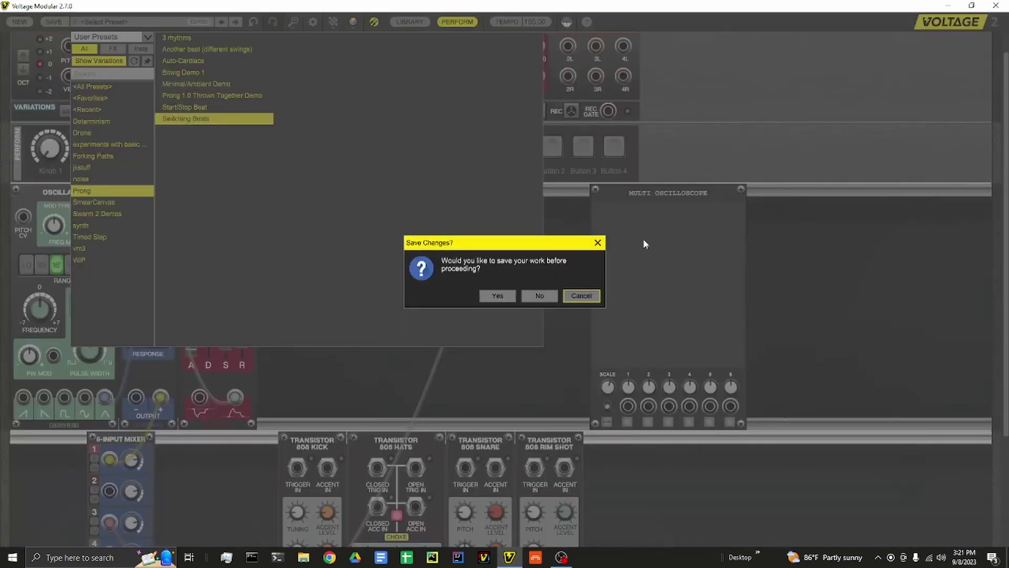
pyautogui.click(539, 296)
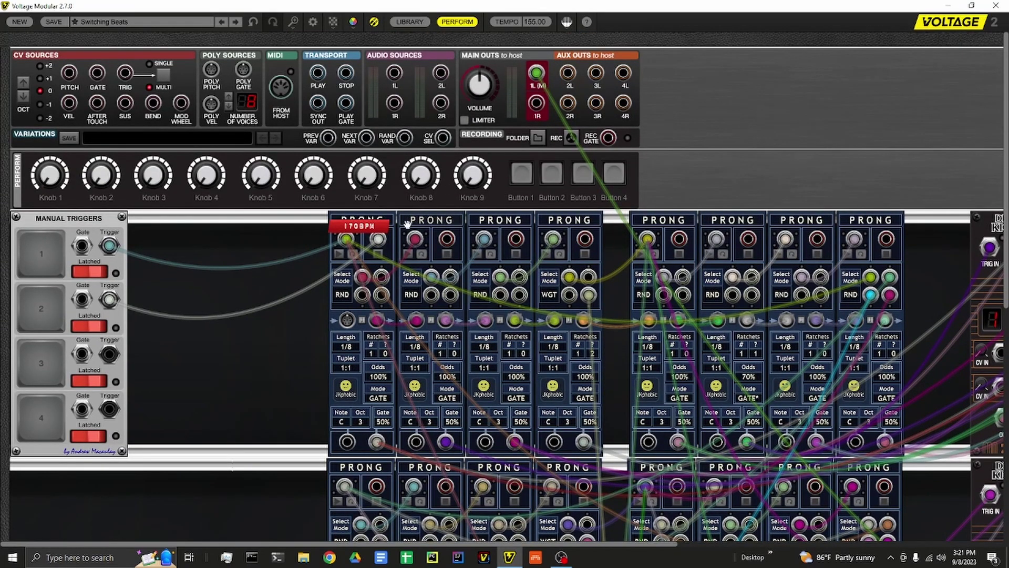
pyautogui.click(532, 24)
pyautogui.click(533, 27)
pyautogui.write('170')
pyautogui.press('Return')
# Play the patch with manual trigger 1 and examine its rows of linked Prongs, drum modules and mixers
pyautogui.scroll(-3, 678, 328)
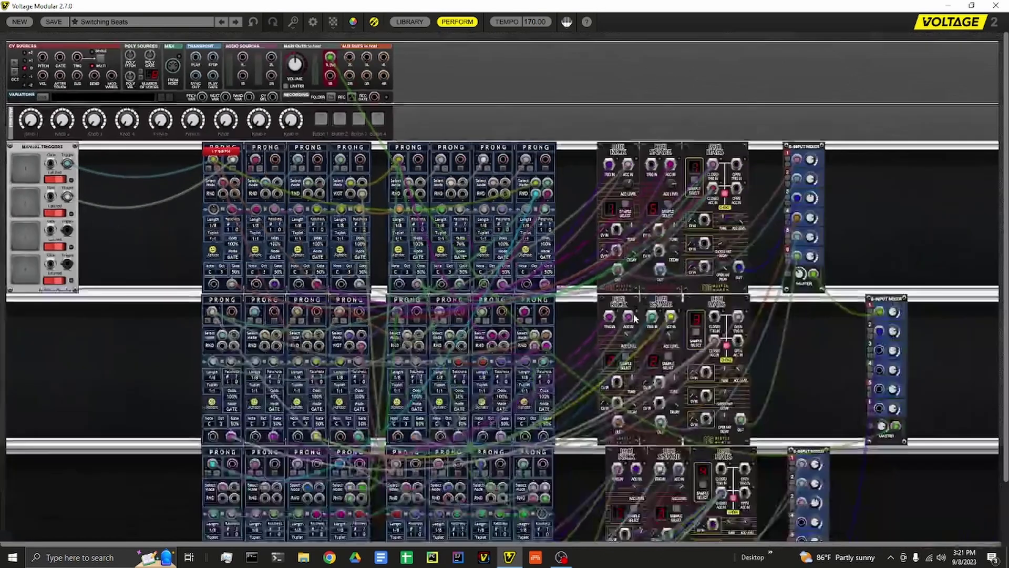
pyautogui.scroll(-2, 370, 257)
pyautogui.scroll(2, 356, 260)
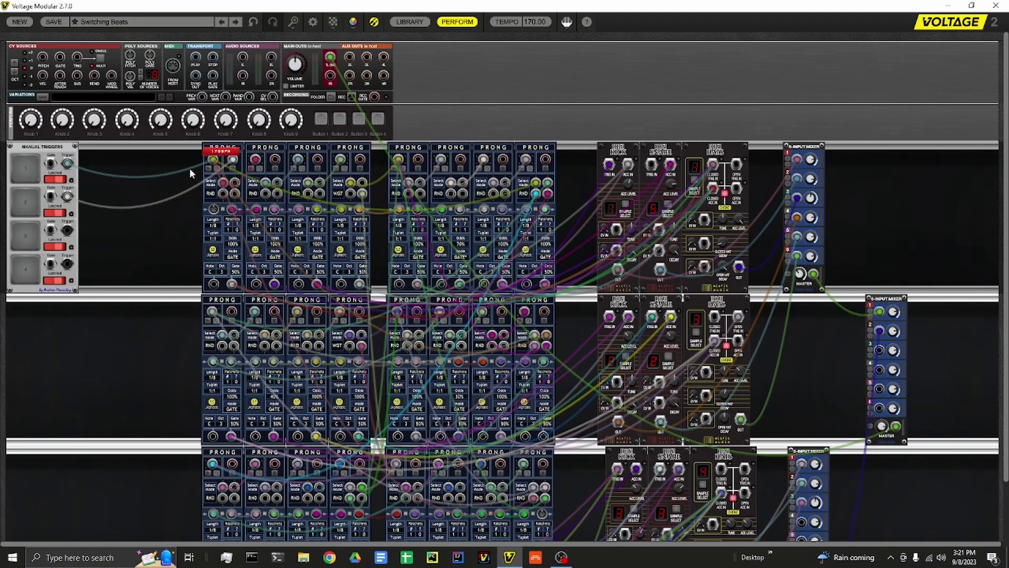
pyautogui.click(21, 169)
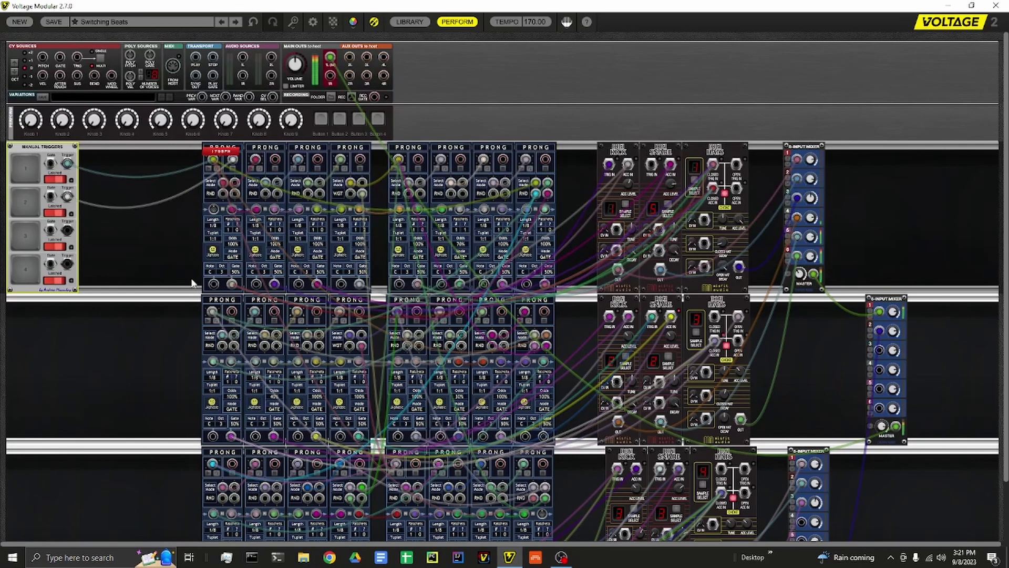
pyautogui.scroll(-1, 398, 366)
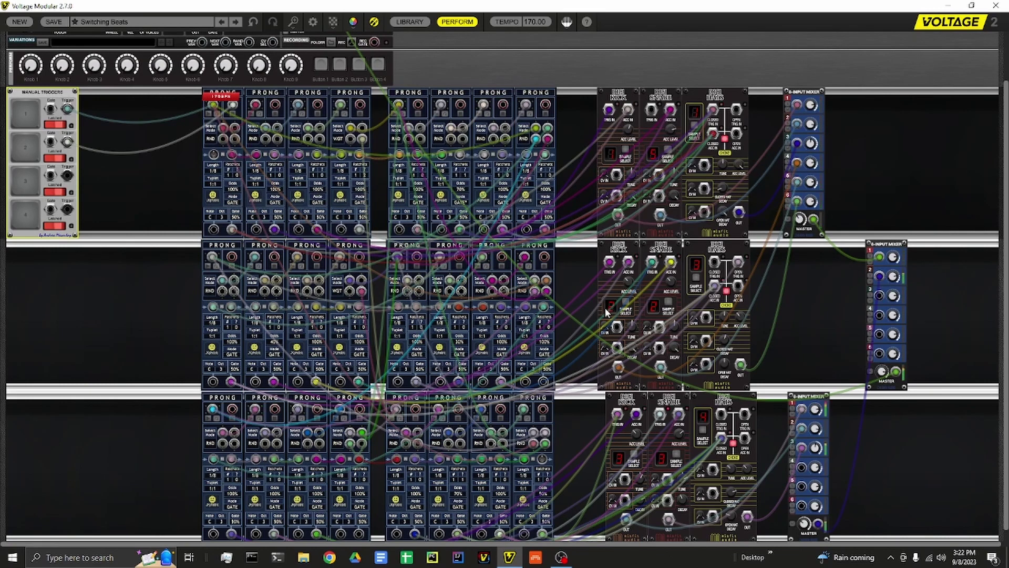
pyautogui.scroll(1, 605, 308)
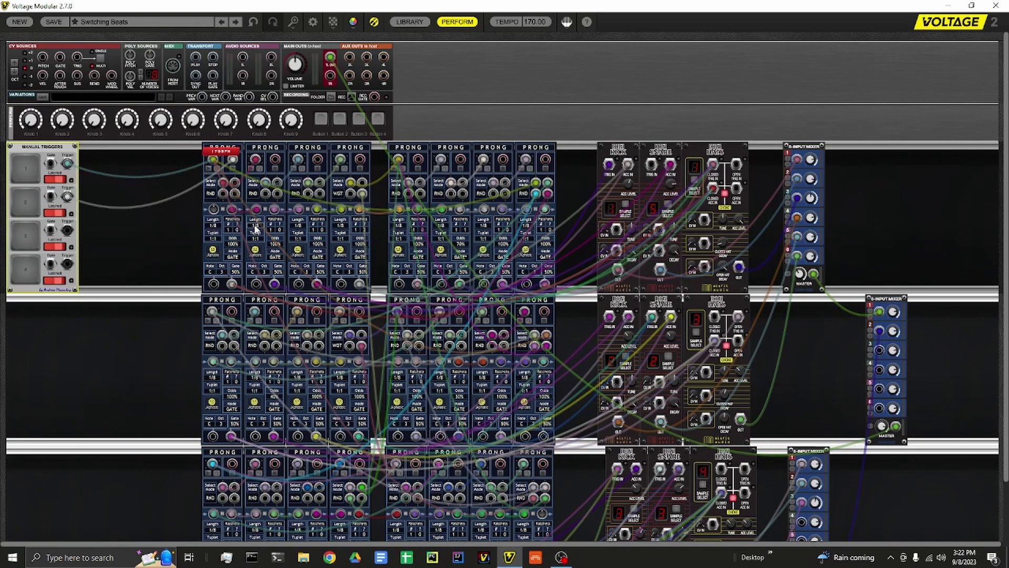
pyautogui.scroll(-1, 255, 229)
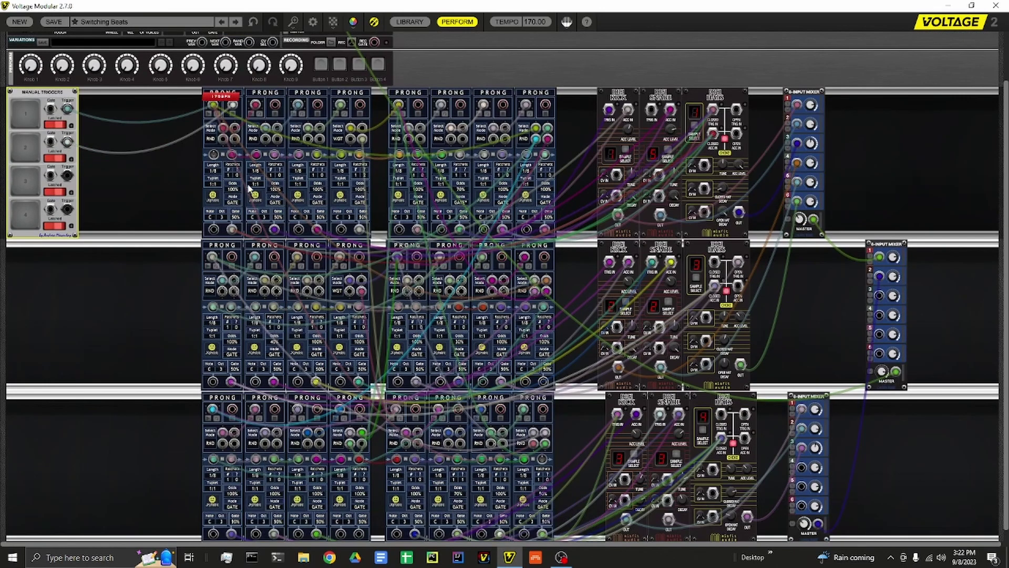
pyautogui.click(223, 157)
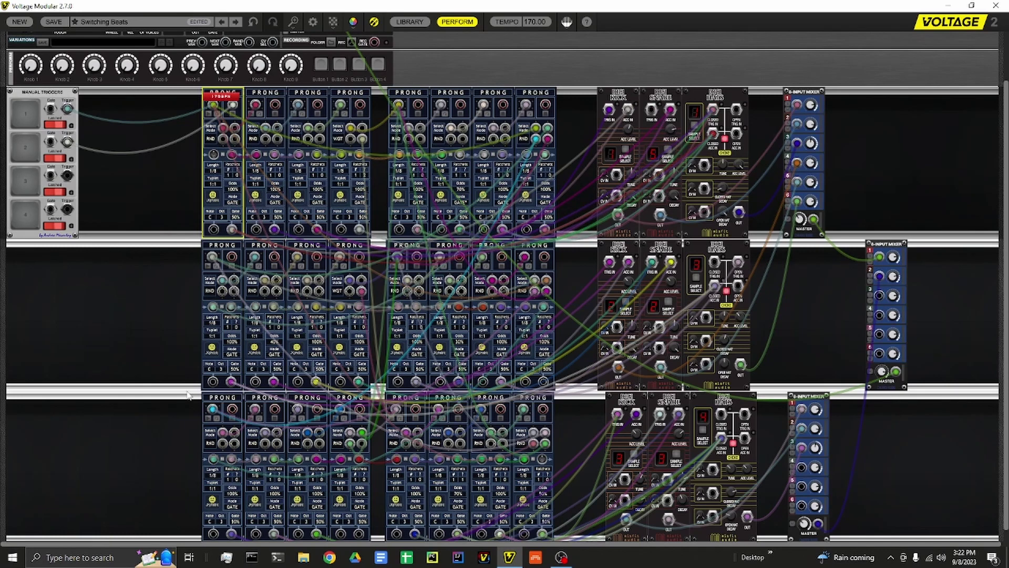
pyautogui.scroll(2, 316, 149)
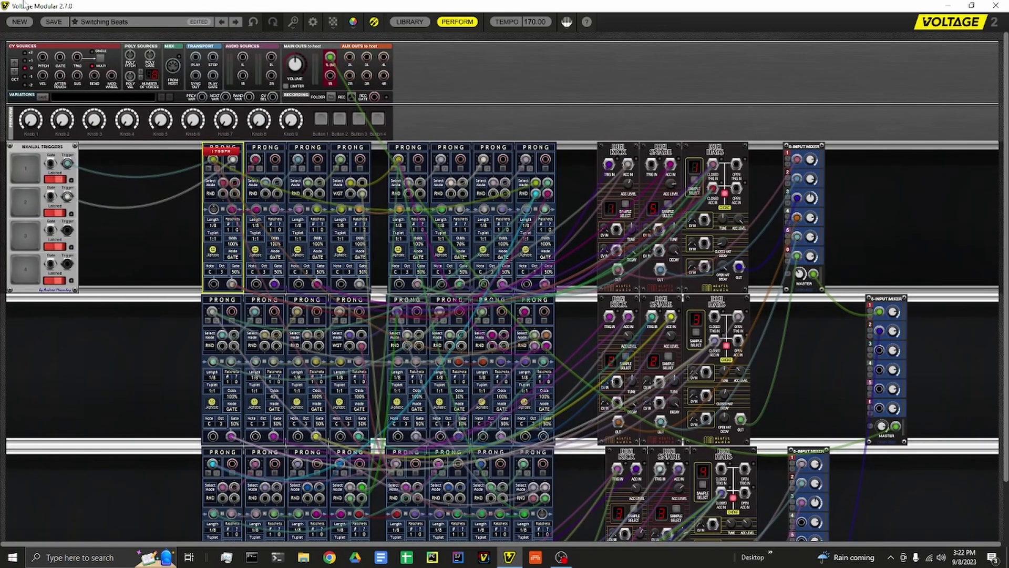
# Load the Start/Stop Beat preset without saving changes, and set the tempo to 155
pyautogui.click(170, 24)
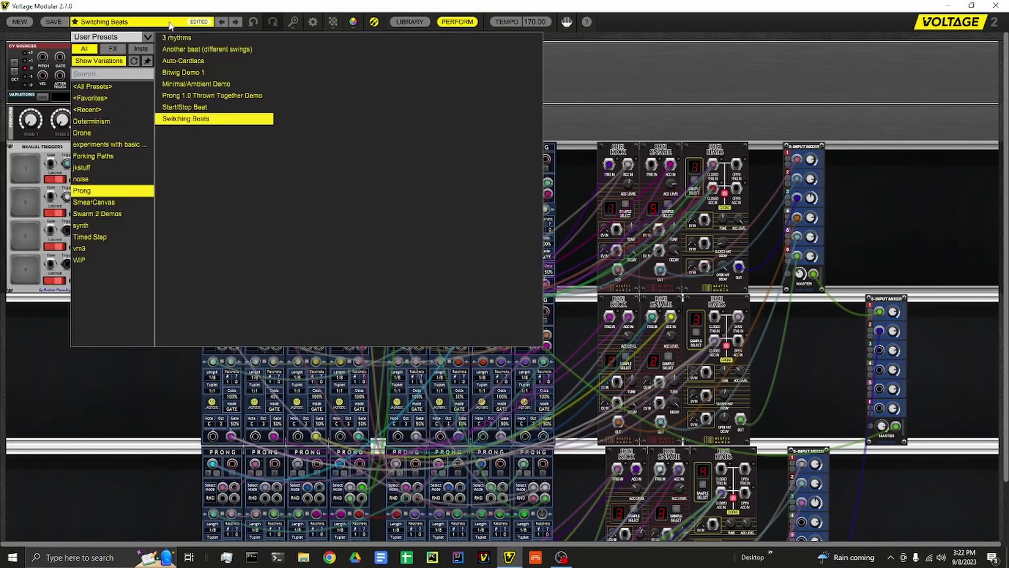
pyautogui.click(225, 108)
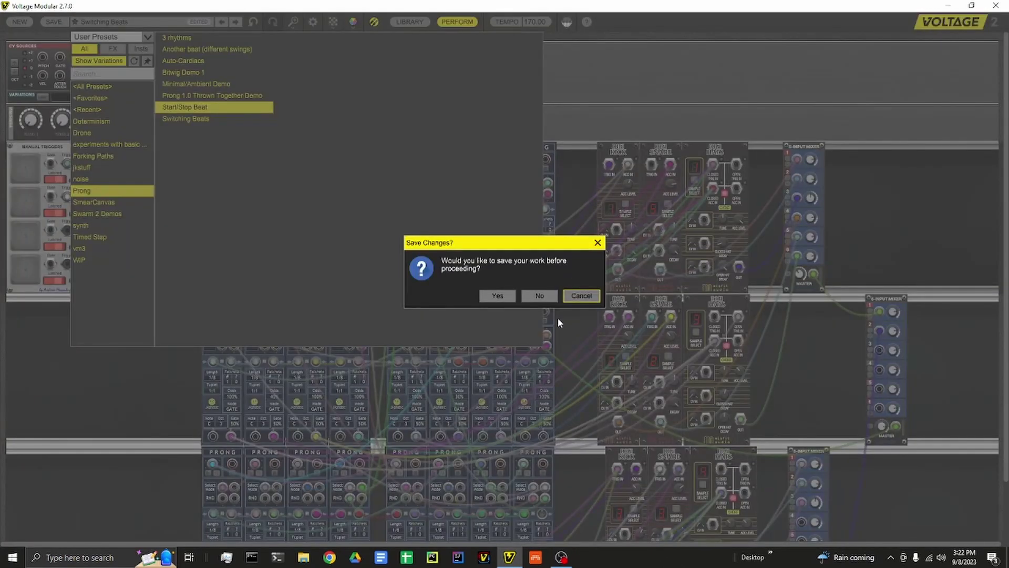
pyautogui.click(540, 296)
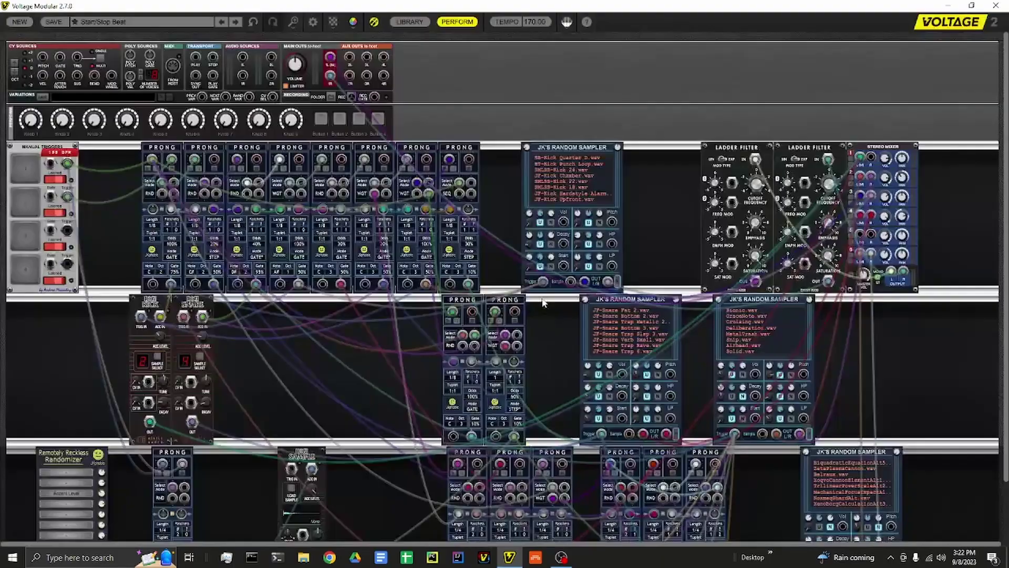
pyautogui.scroll(-2, 541, 99)
pyautogui.scroll(1, 541, 99)
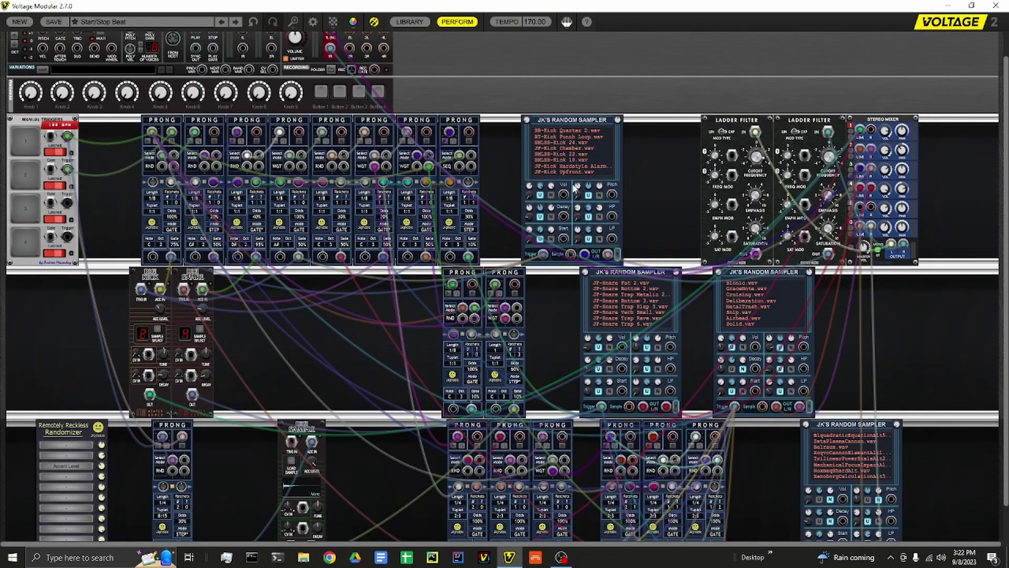
pyautogui.scroll(1, 643, 182)
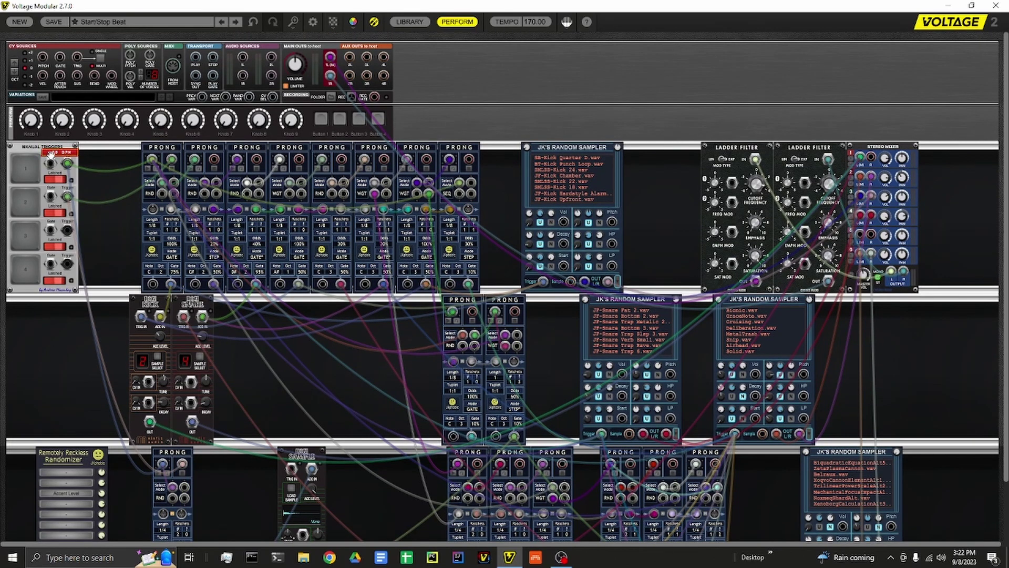
pyautogui.doubleClick(533, 22)
pyautogui.write('155')
pyautogui.press('Return')
# Play the patch with manual trigger 1, view the tuplet options of a third-row Prong, and stop playback with manual trigger 2
pyautogui.click(20, 167)
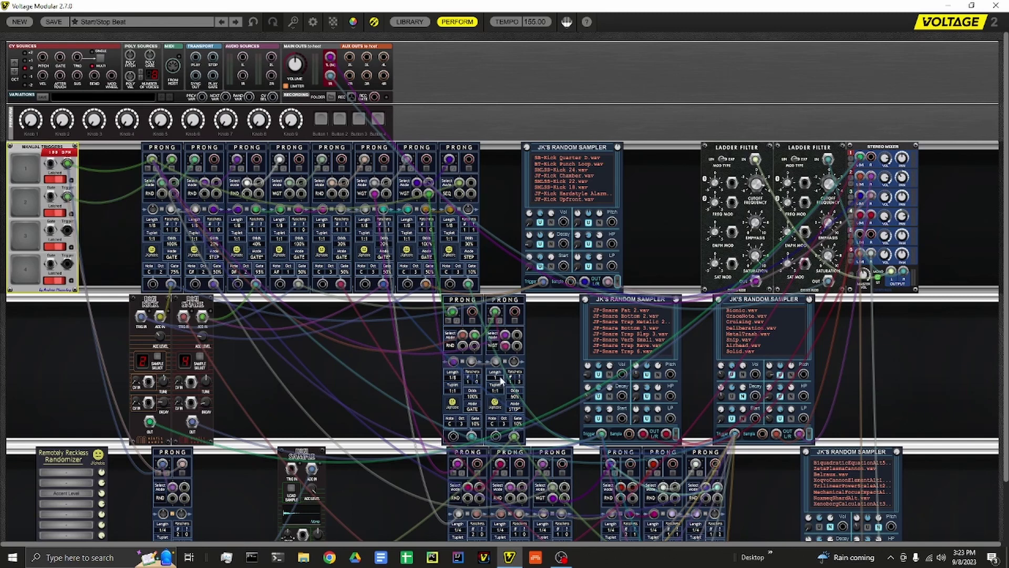
pyautogui.scroll(-3, 500, 381)
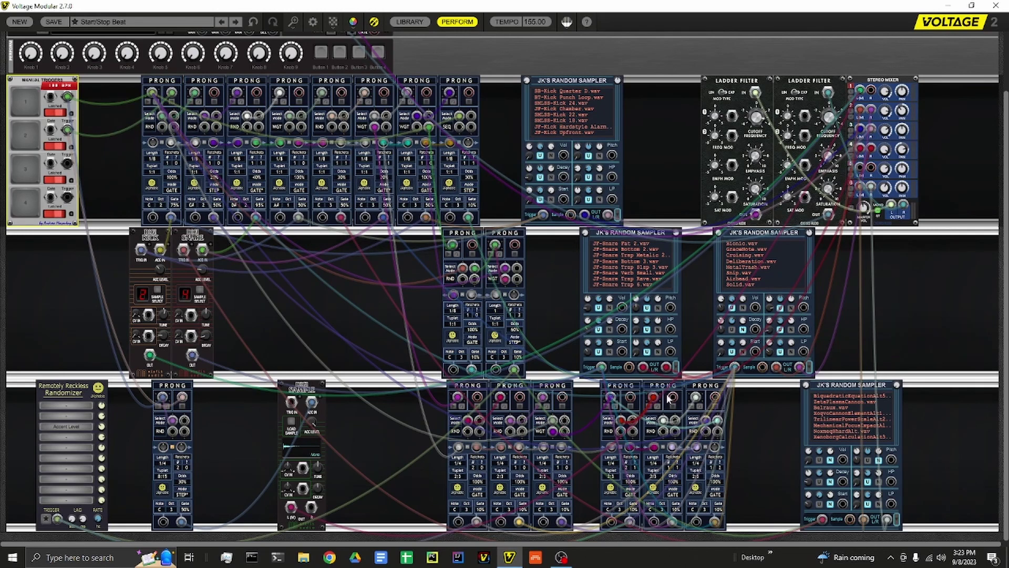
pyautogui.click(34, 103)
pyautogui.click(457, 472)
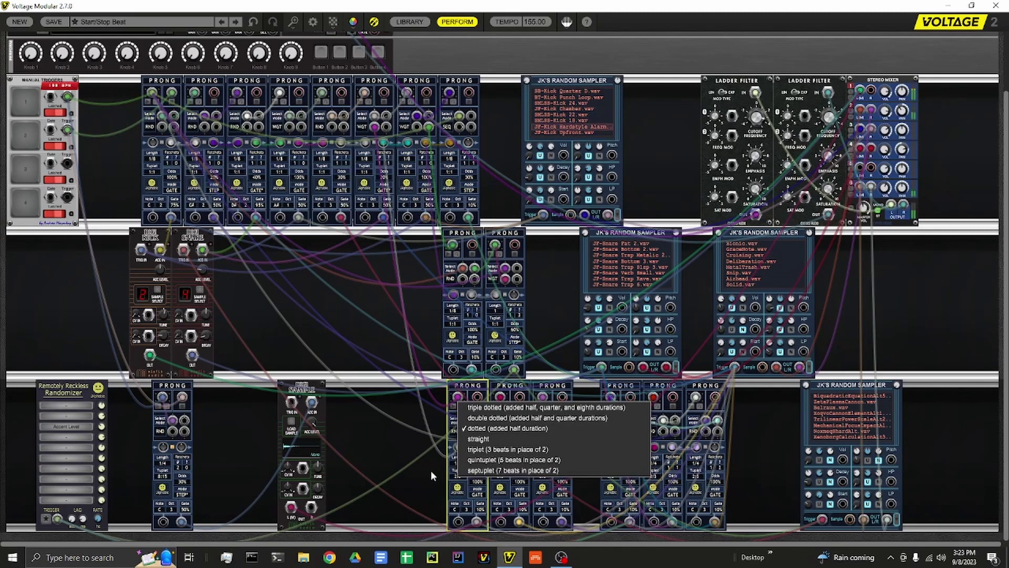
pyautogui.click(401, 444)
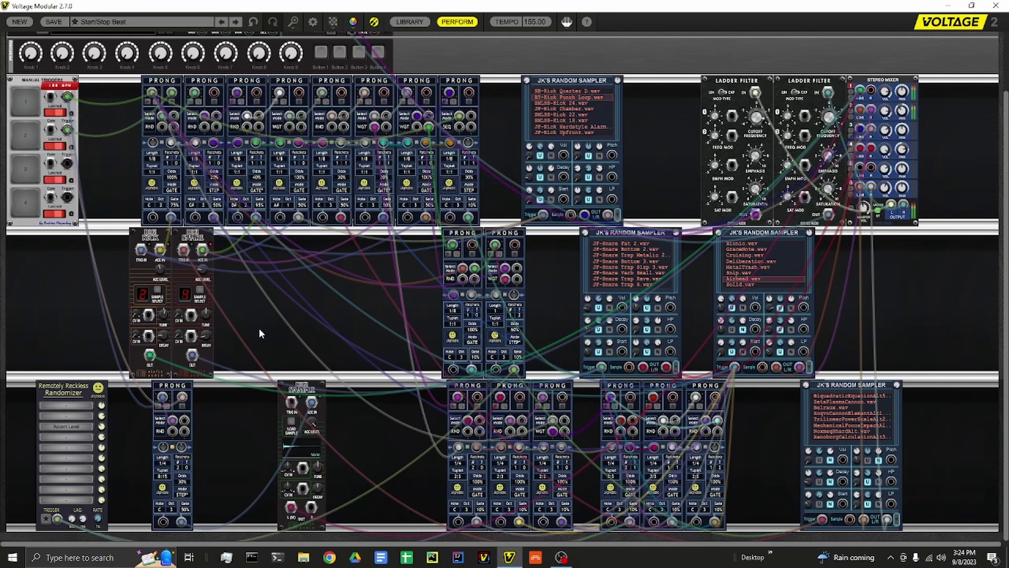
pyautogui.click(33, 132)
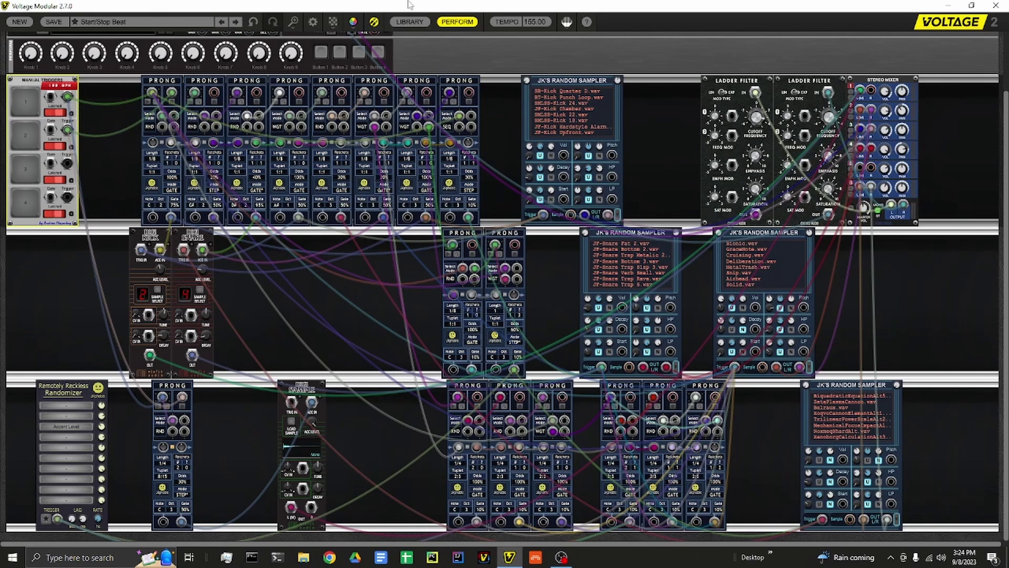
# Load the Minimal/Ambient Demo preset from the Prong user presets and set the tempo to 88
pyautogui.click(148, 24)
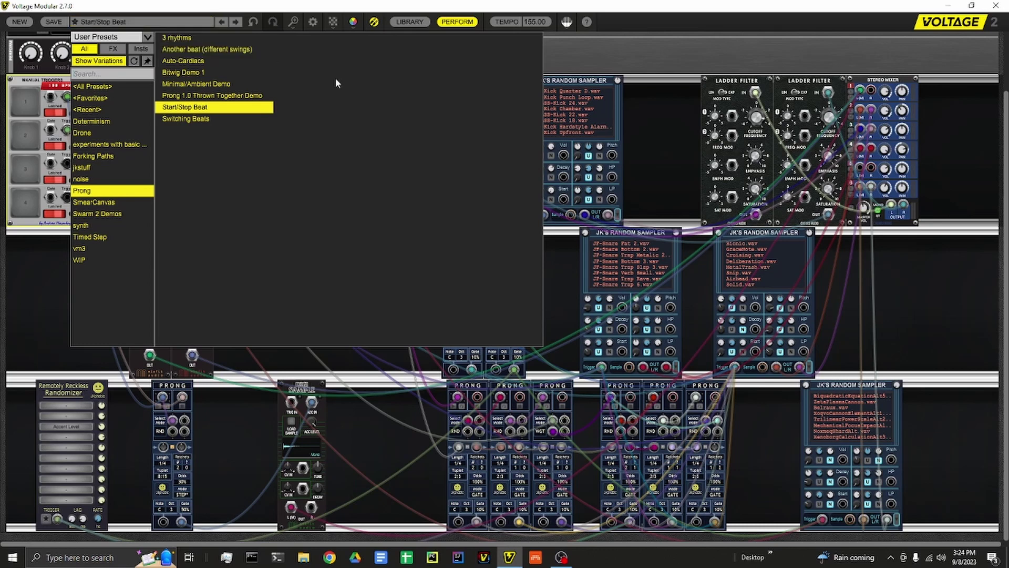
pyautogui.click(228, 88)
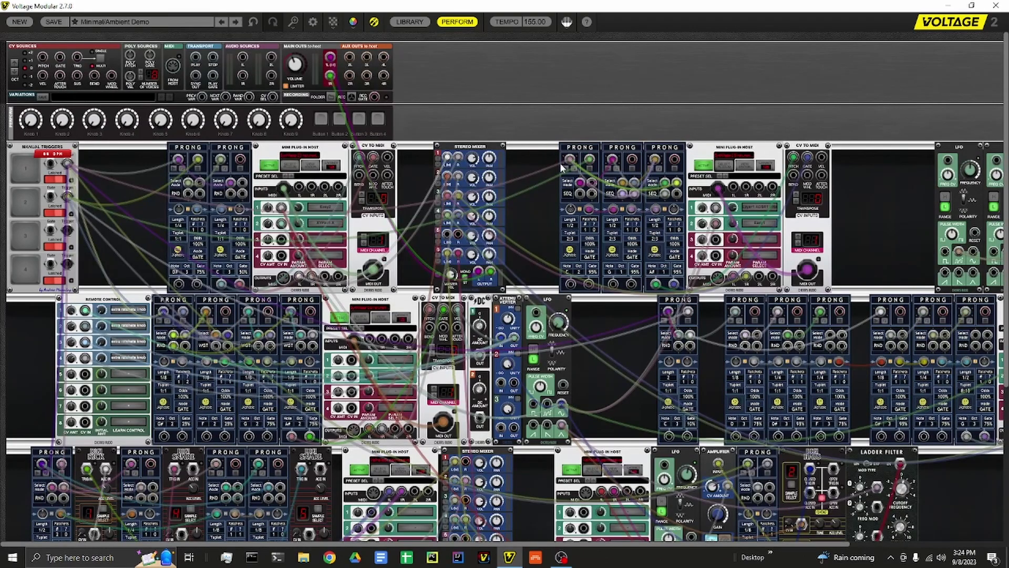
pyautogui.scroll(-3, 559, 162)
pyautogui.scroll(2, 439, 157)
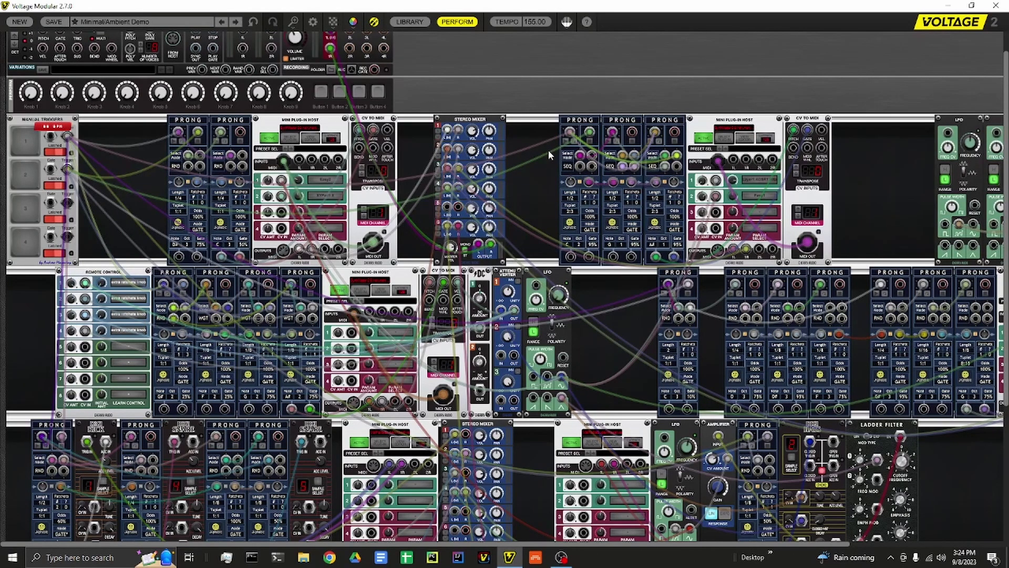
pyautogui.scroll(-2, 548, 154)
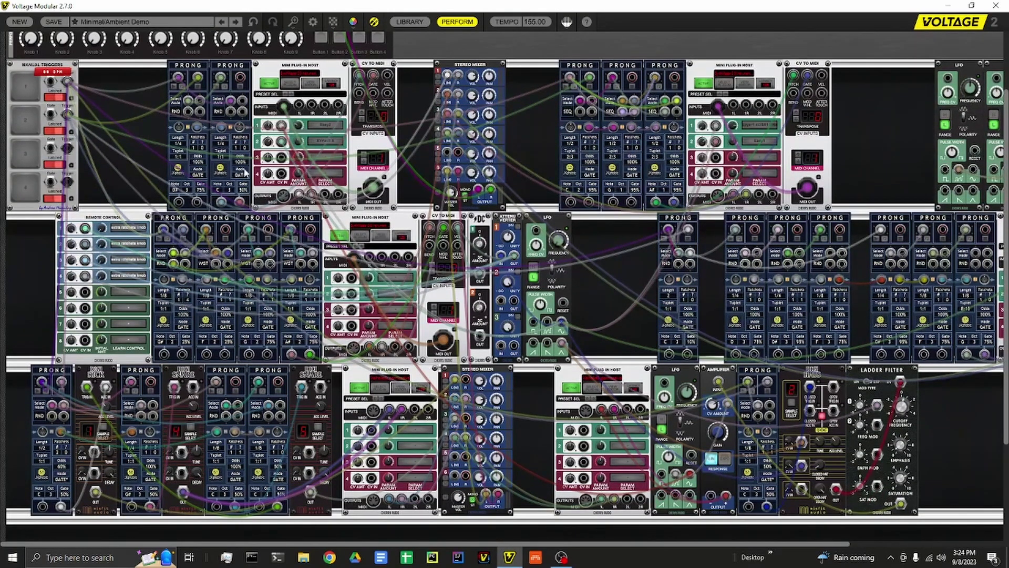
pyautogui.scroll(1, 142, 144)
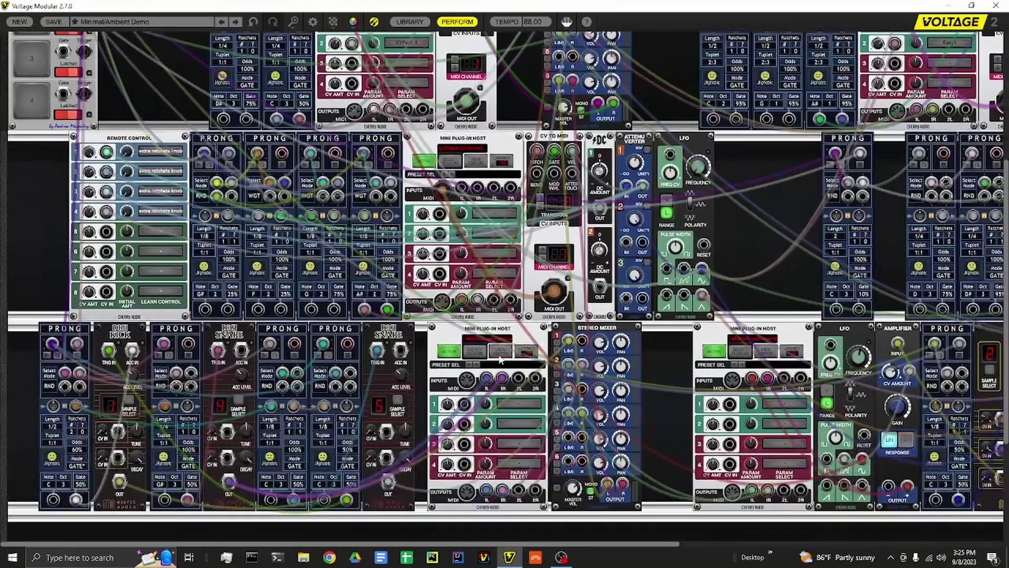
# Play the patch with manual trigger 1 and examine its rows of Prongs, drum modules, plug-in hosts and mixers
pyautogui.scroll(6, 32, 192)
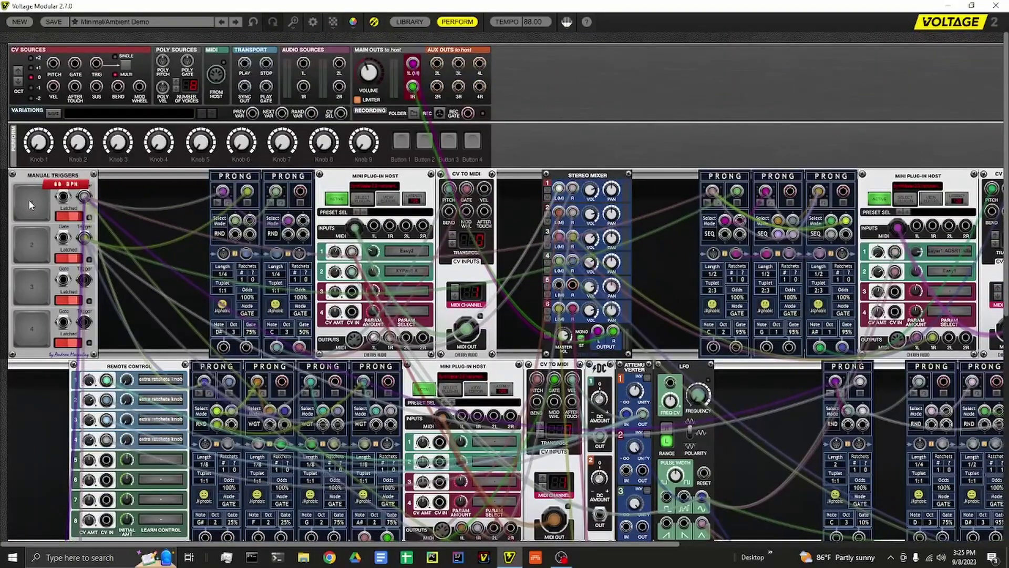
pyautogui.click(28, 202)
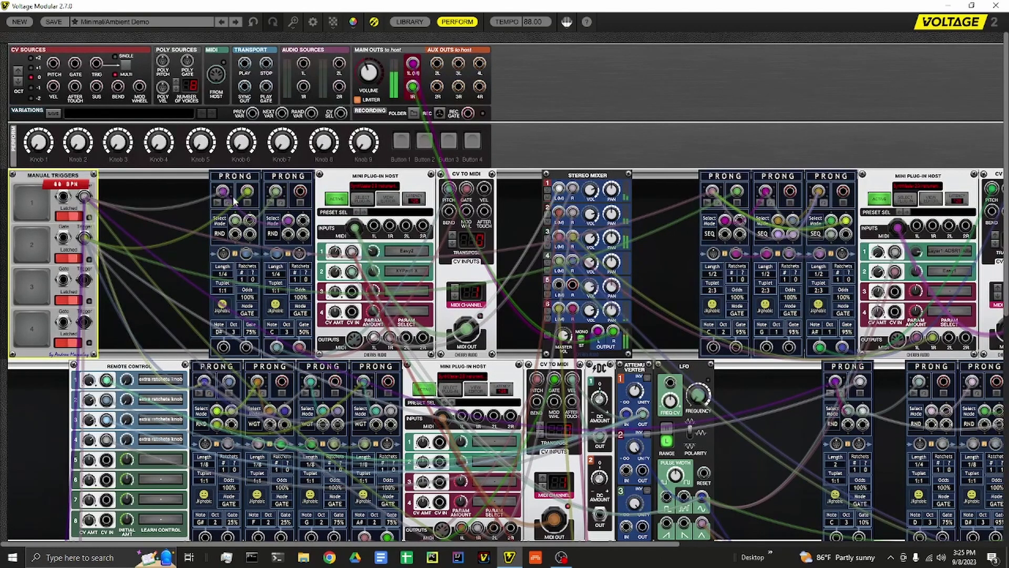
pyautogui.scroll(-3, 287, 257)
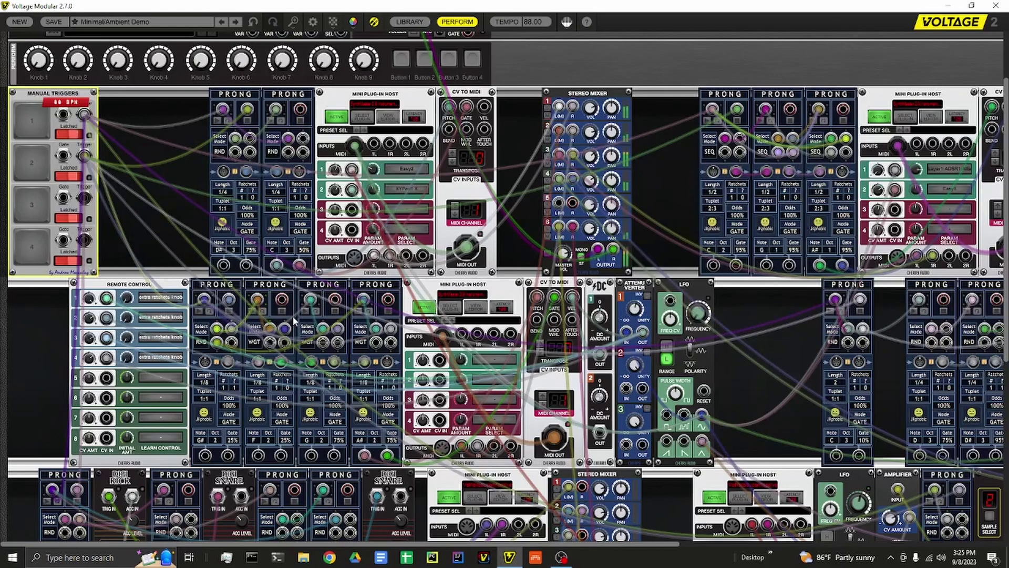
pyautogui.scroll(-3, 292, 316)
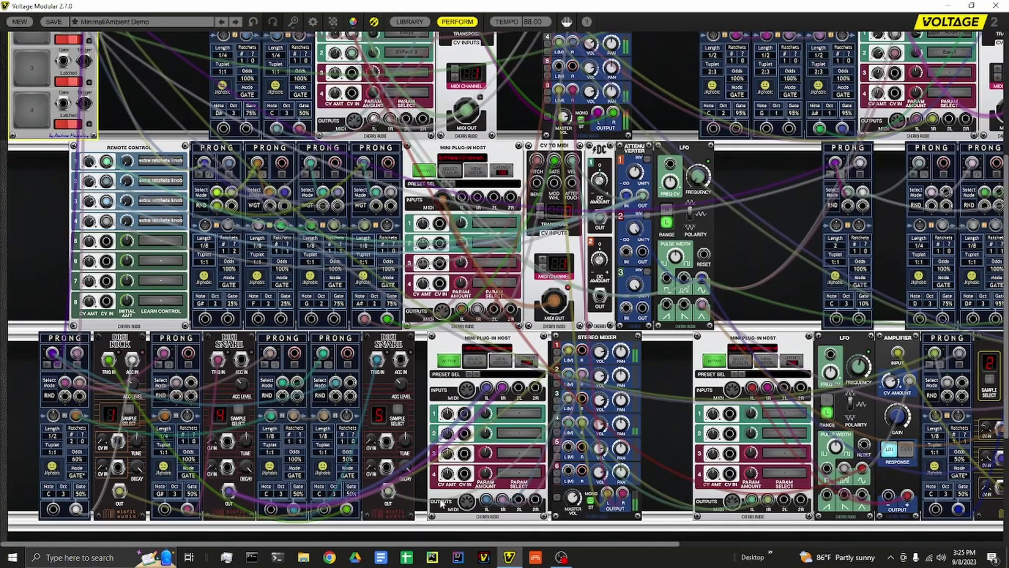
pyautogui.moveTo(507, 544); pyautogui.dragTo(630, 549)
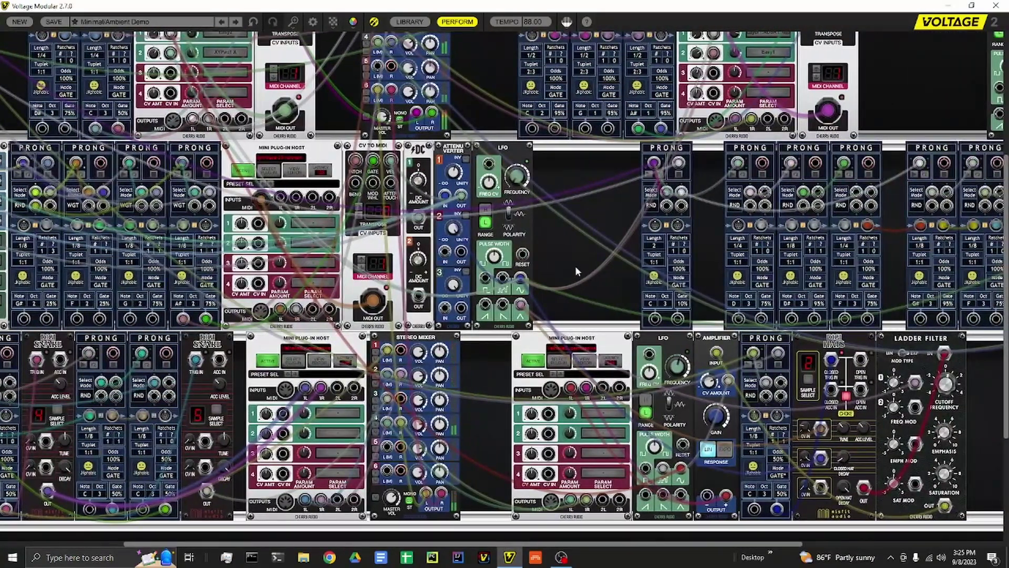
pyautogui.scroll(2, 576, 266)
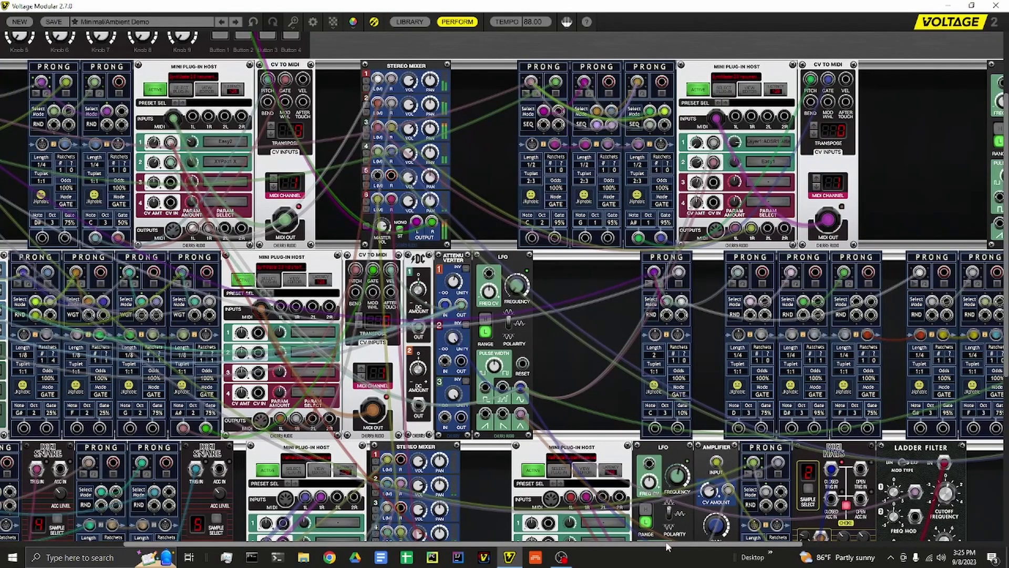
pyautogui.moveTo(666, 546); pyautogui.dragTo(866, 561)
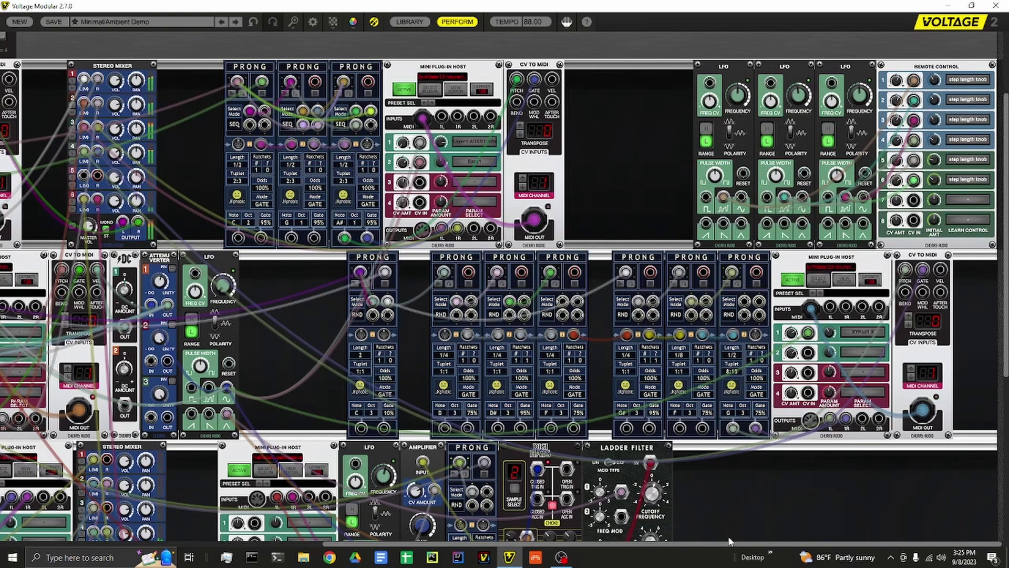
# Examine the Remote Control modules for extra ratchets and step length, along with the LFOs and Prong groups around them
pyautogui.hscroll(-1, 751, 546)
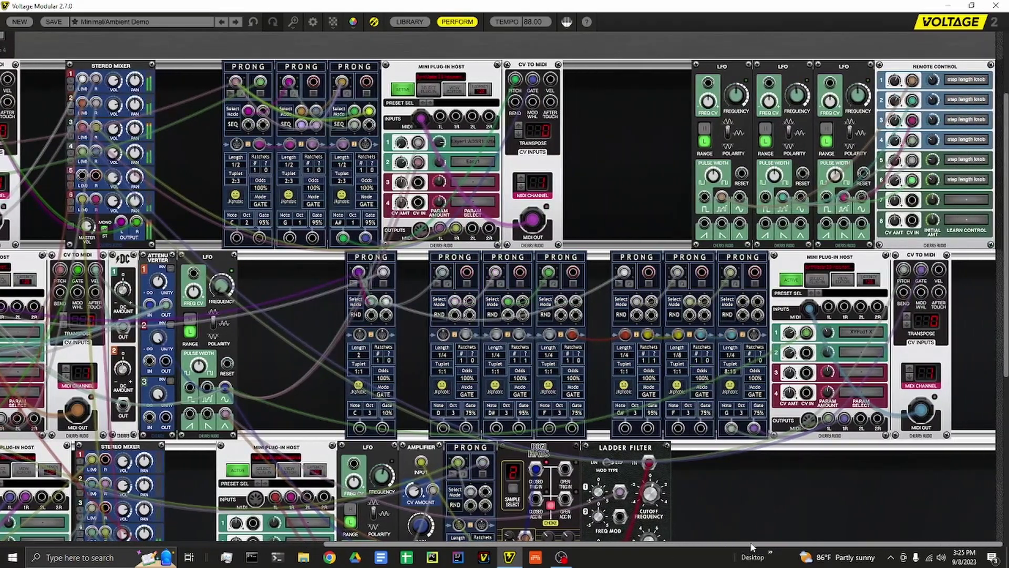
pyautogui.moveTo(751, 547); pyautogui.dragTo(468, 542)
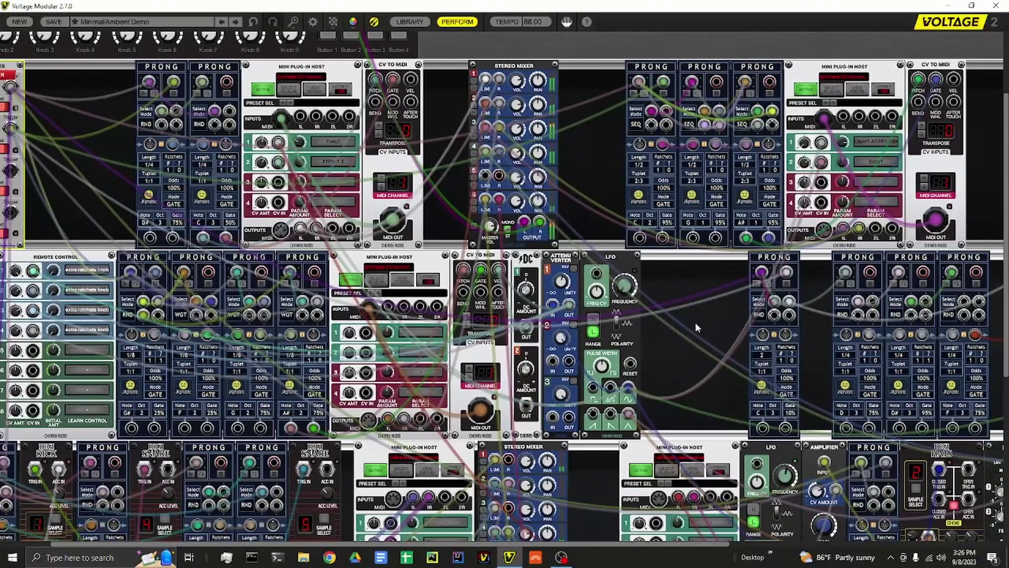
pyautogui.moveTo(571, 547); pyautogui.dragTo(518, 547)
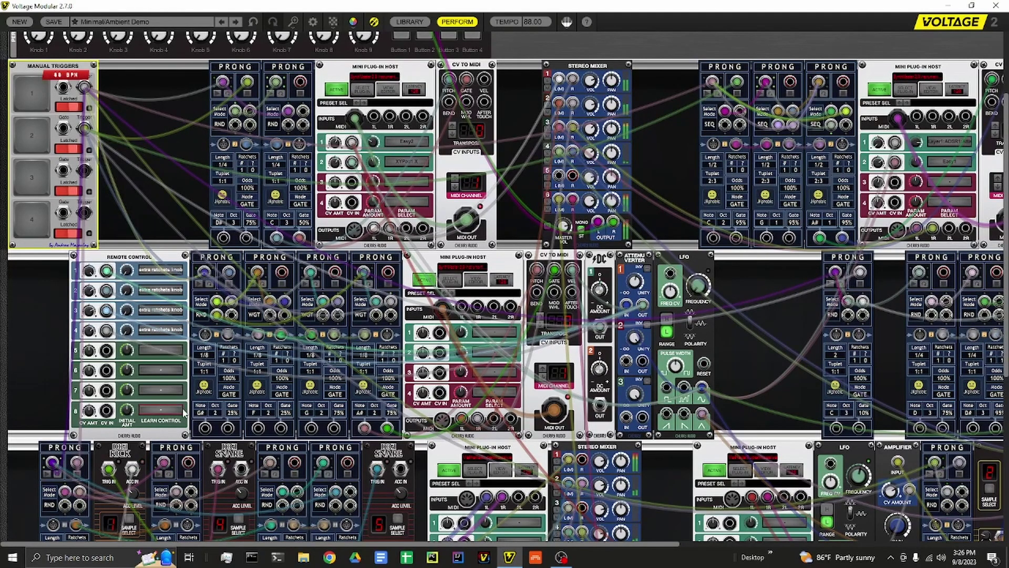
pyautogui.moveTo(357, 546); pyautogui.dragTo(705, 547)
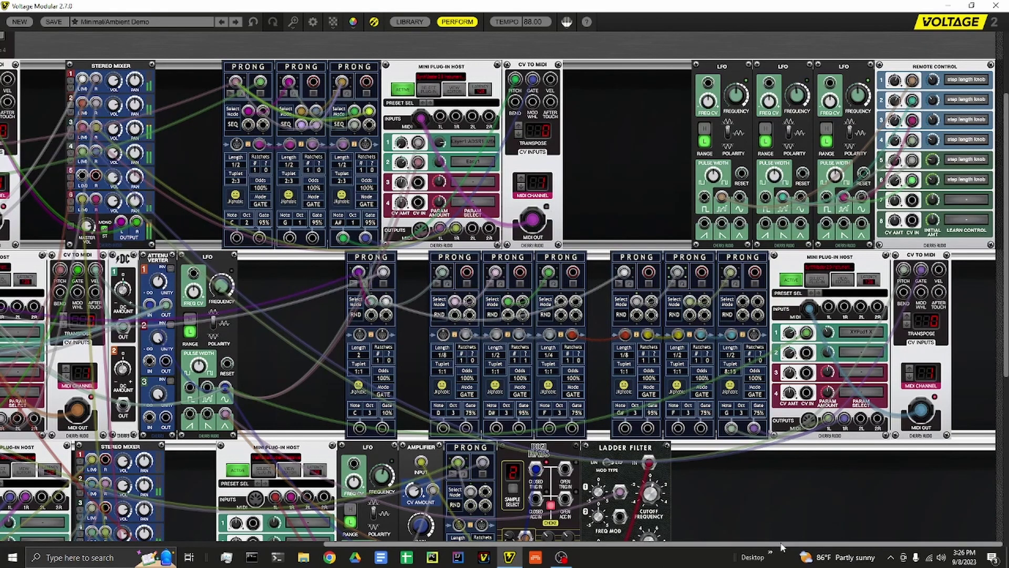
pyautogui.moveTo(781, 545); pyautogui.dragTo(447, 545)
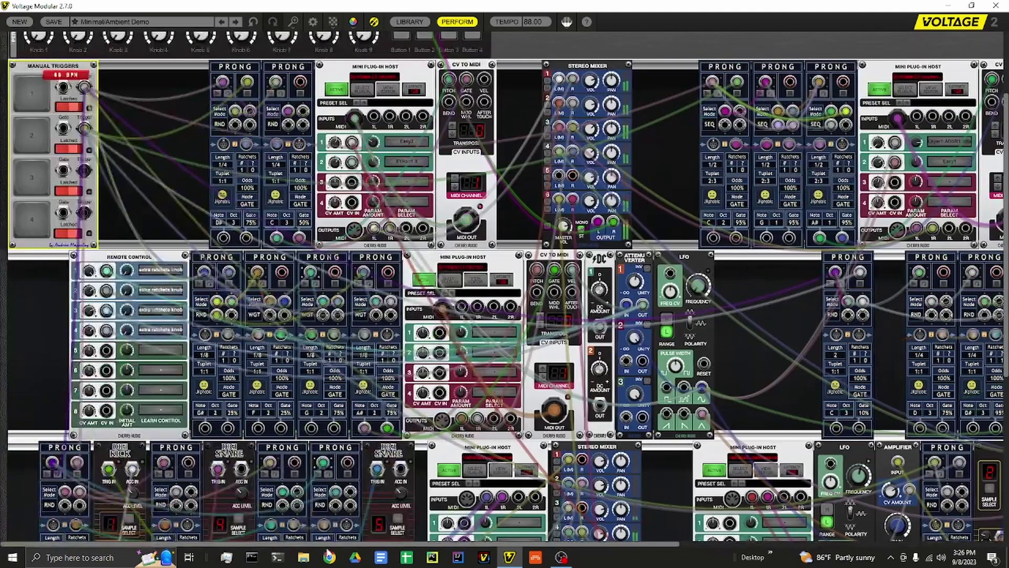
pyautogui.scroll(4, 138, 138)
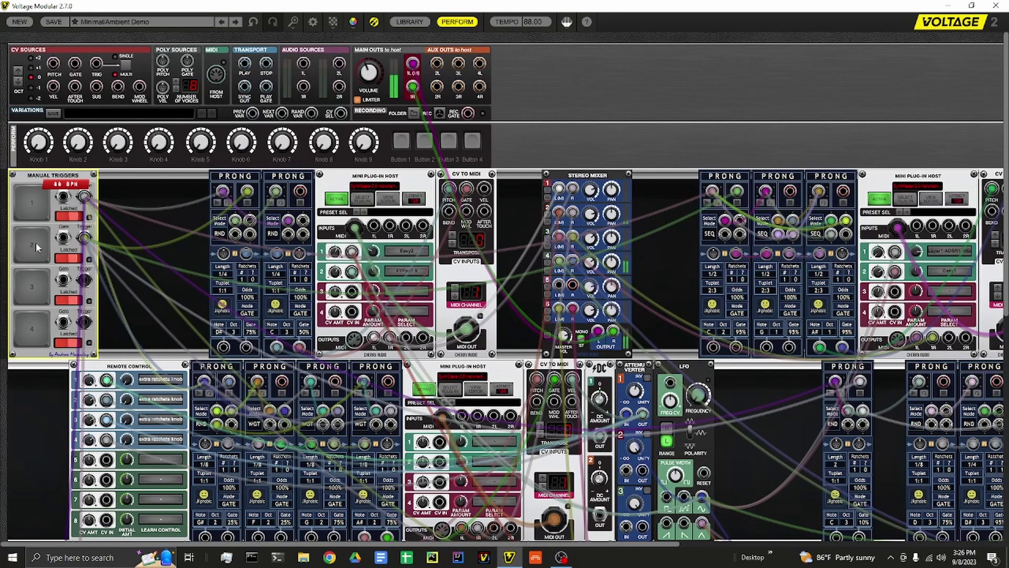
pyautogui.scroll(-2, 866, 342)
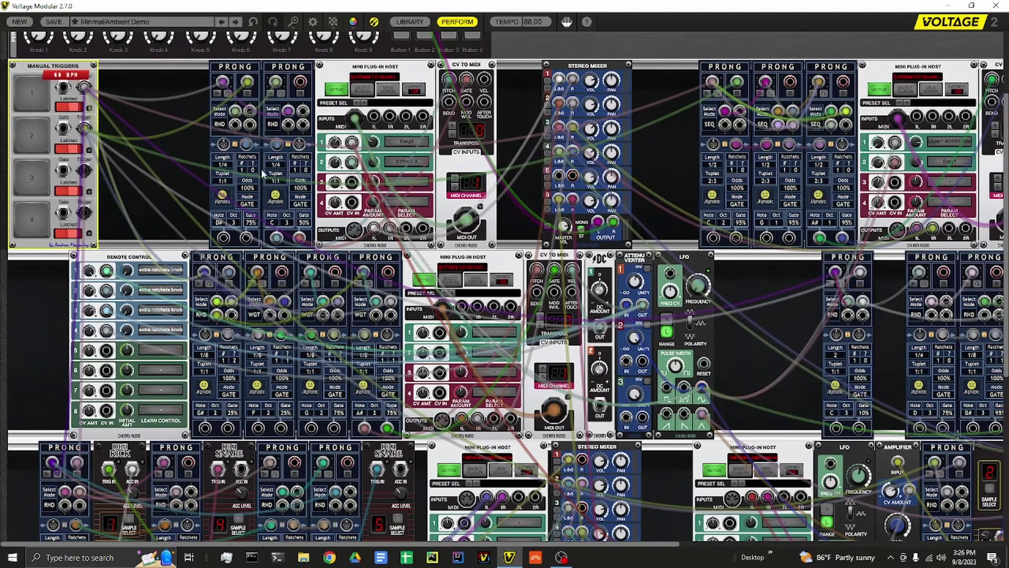
pyautogui.moveTo(700, 389); pyautogui.dragTo(369, 164)
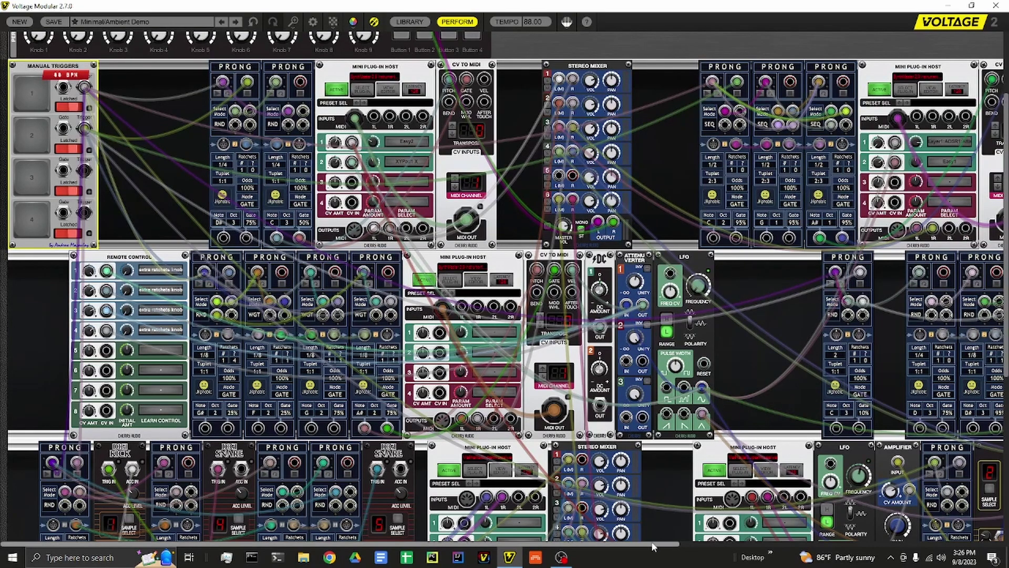
pyautogui.hscroll(5, 702, 547)
pyautogui.hscroll(-5, 703, 547)
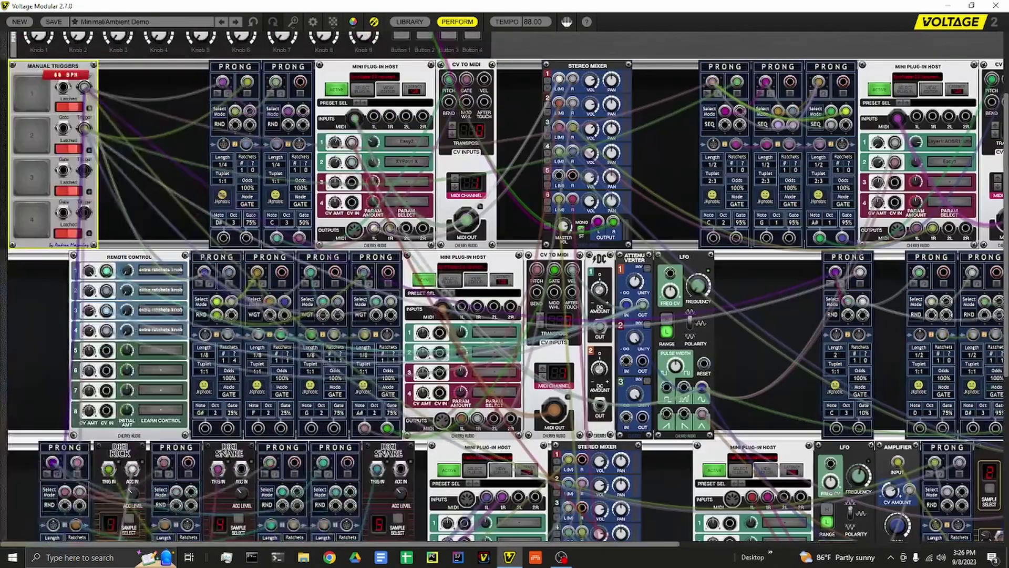
# Load the Auto-Cardiacs preset, look over its Prong groups and plug-in hosts, and set the tempo to 140
pyautogui.click(131, 25)
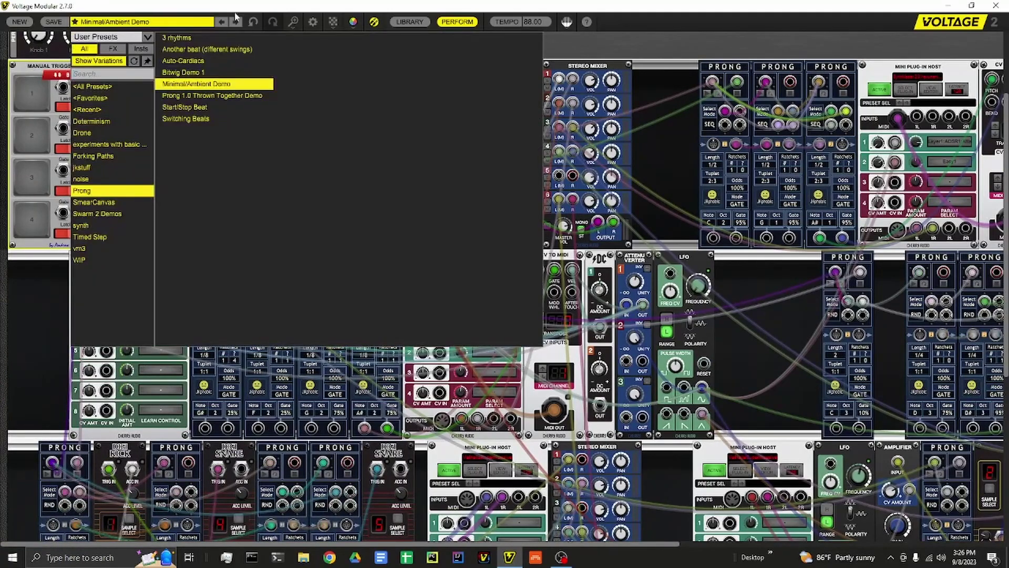
pyautogui.click(221, 61)
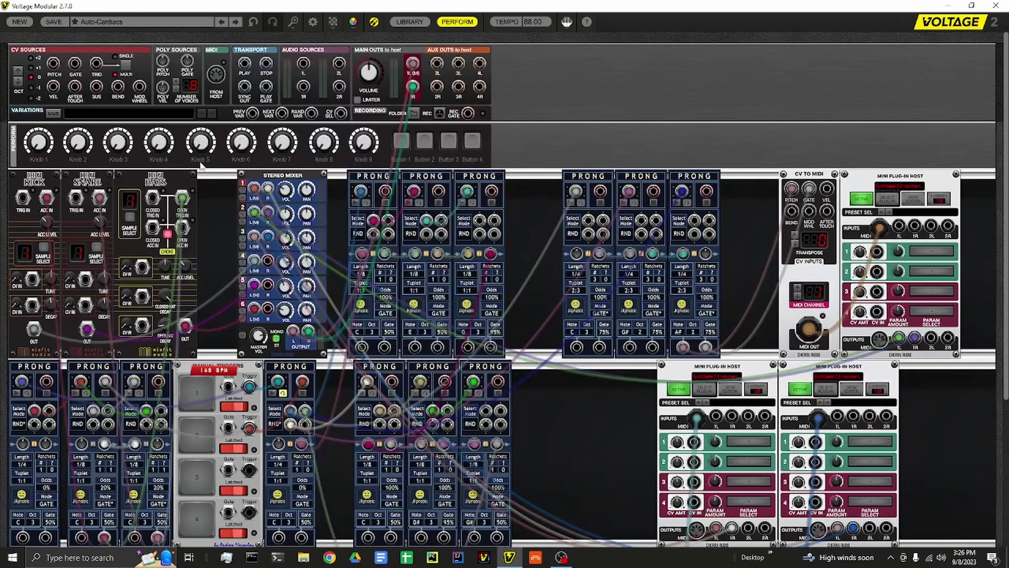
pyautogui.scroll(-4, 533, 346)
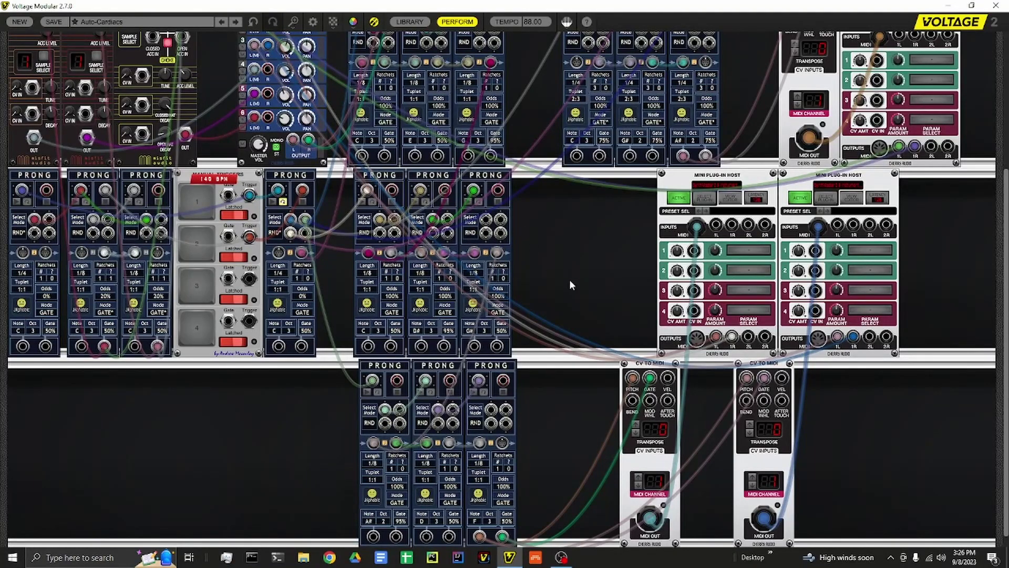
pyautogui.scroll(3, 587, 288)
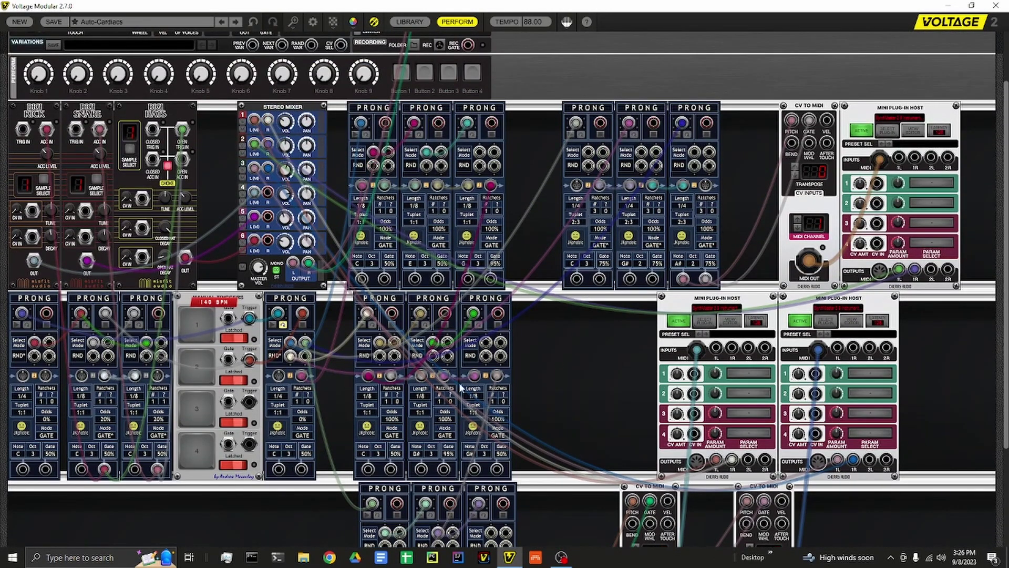
pyautogui.scroll(-3, 545, 363)
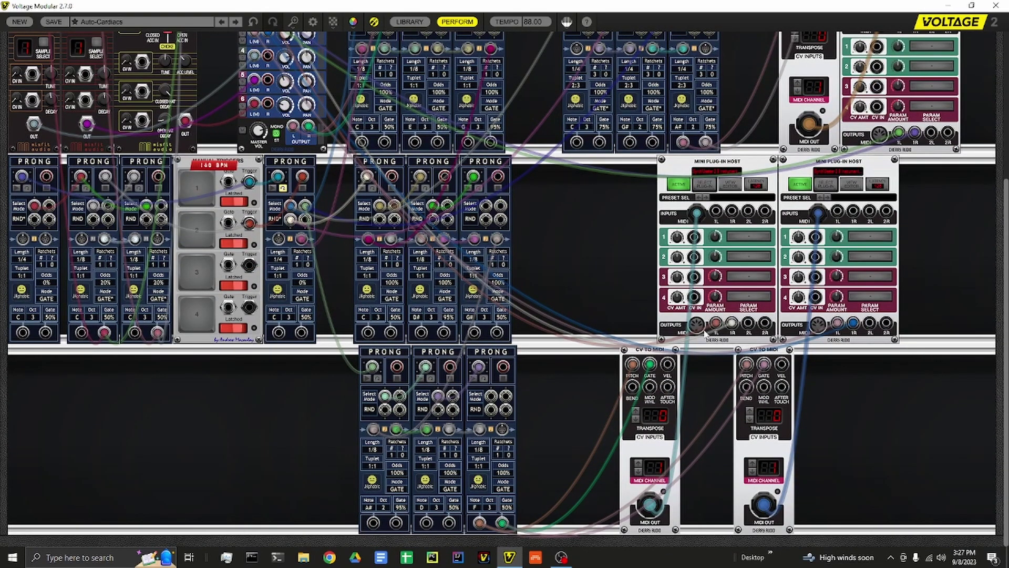
pyautogui.scroll(3, 706, 333)
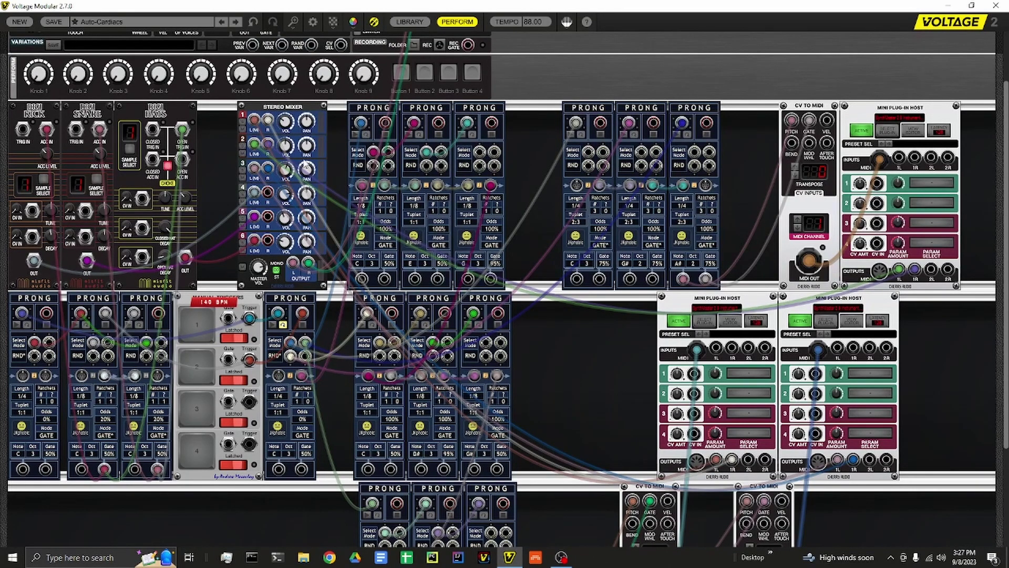
pyautogui.doubleClick(532, 23)
pyautogui.write('140')
pyautogui.press('Return')
# Play the Auto-Cardiacs patch with manual trigger 1 and stop playback with manual trigger 2
pyautogui.scroll(-2, 197, 238)
pyautogui.click(197, 237)
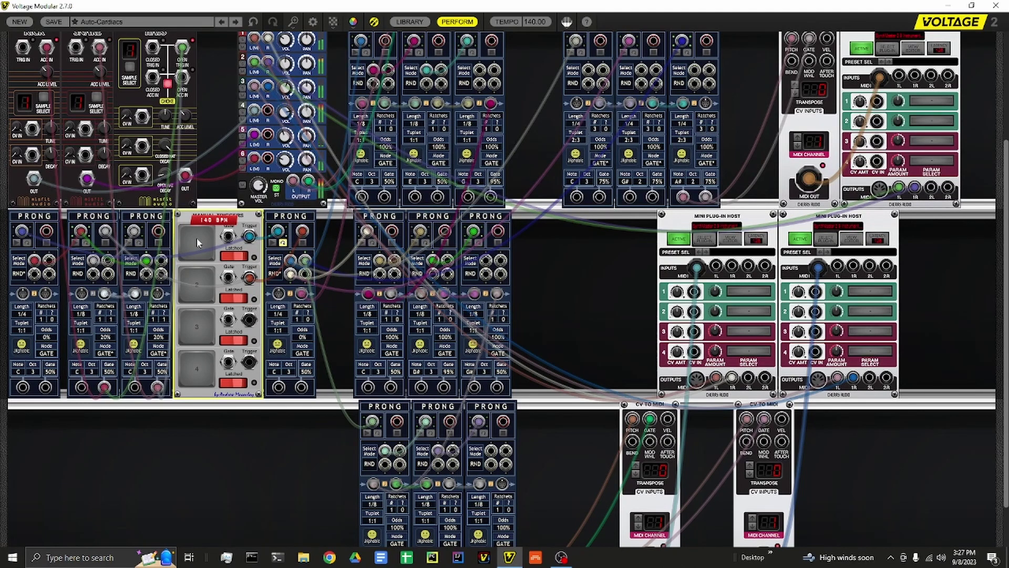
pyautogui.scroll(2, 197, 238)
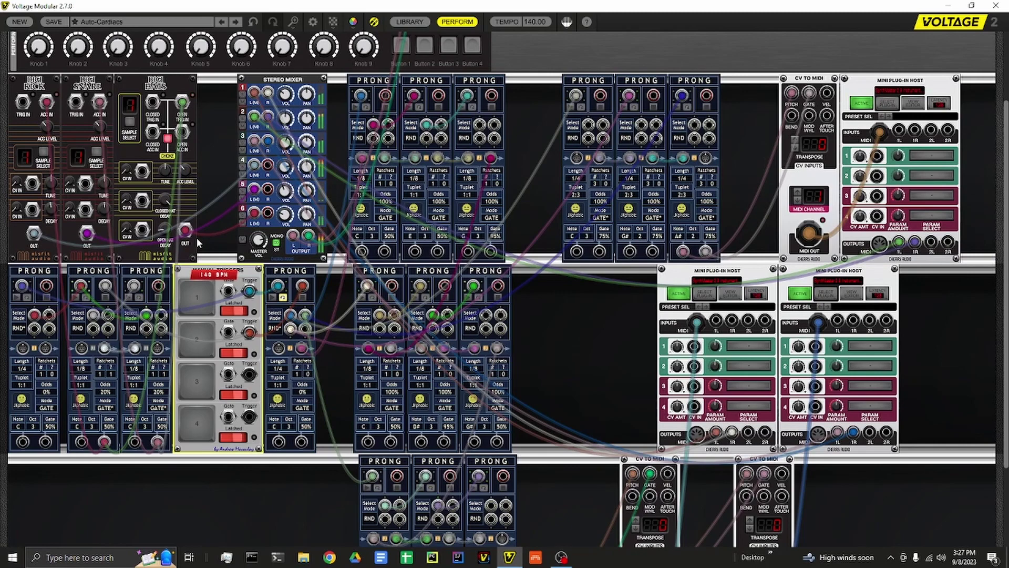
pyautogui.click(195, 343)
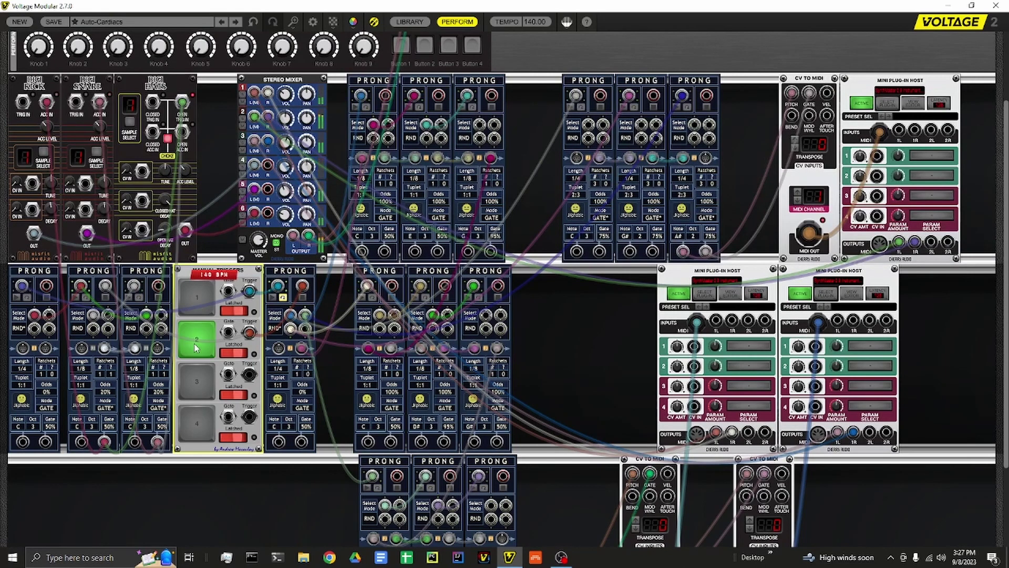
# Load the Another beat (different swings) preset and enable the limiter on the main outputs
pyautogui.click(170, 26)
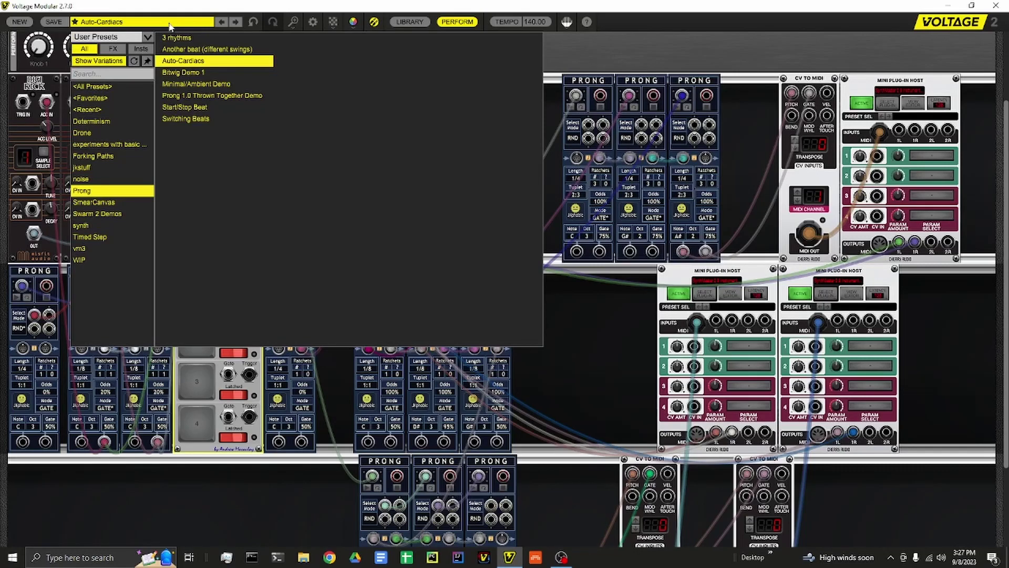
pyautogui.click(223, 50)
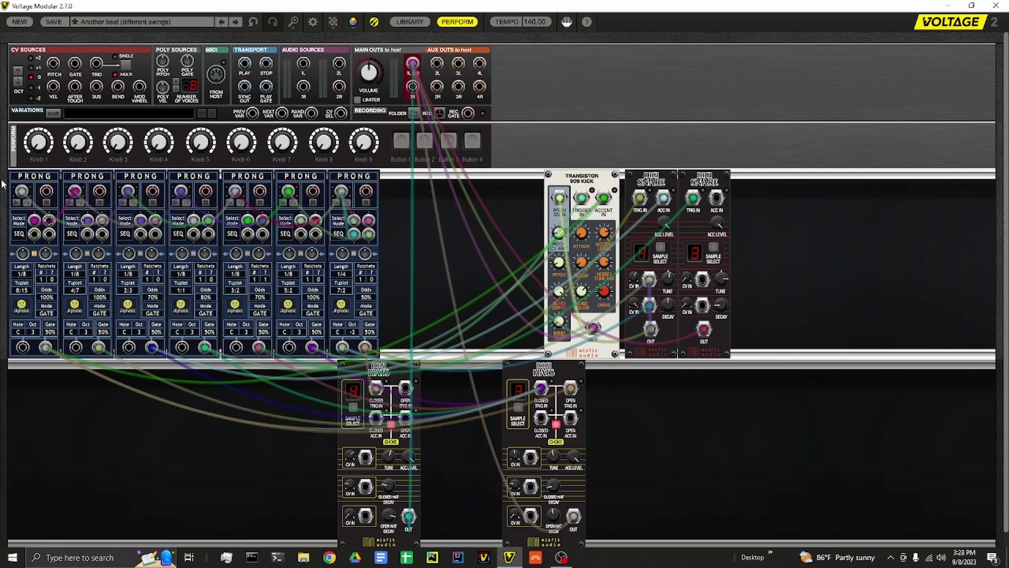
pyautogui.click(358, 100)
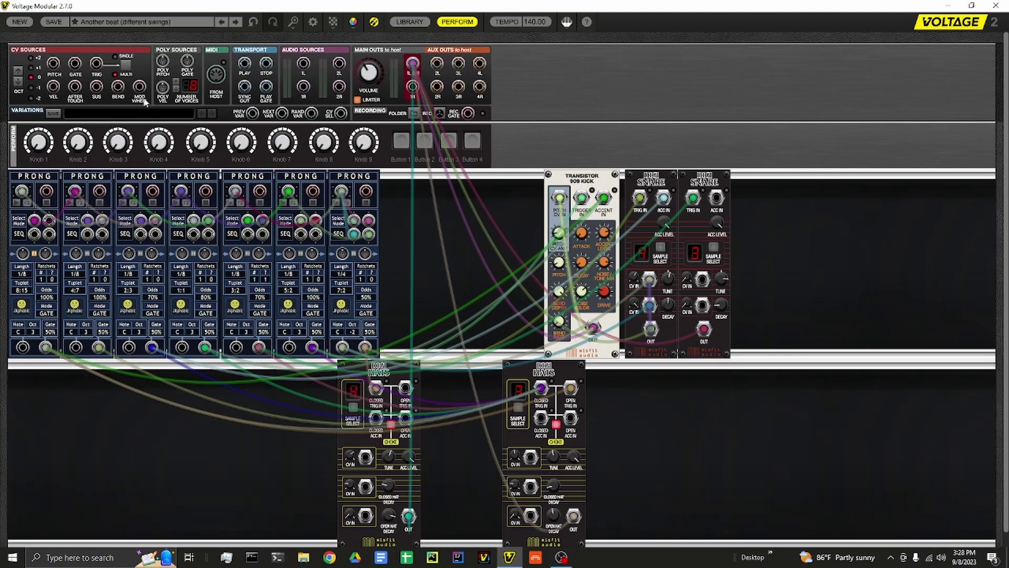
# Play the patch by manually triggering the first Prong in the row, and deselect that module
pyautogui.click(19, 207)
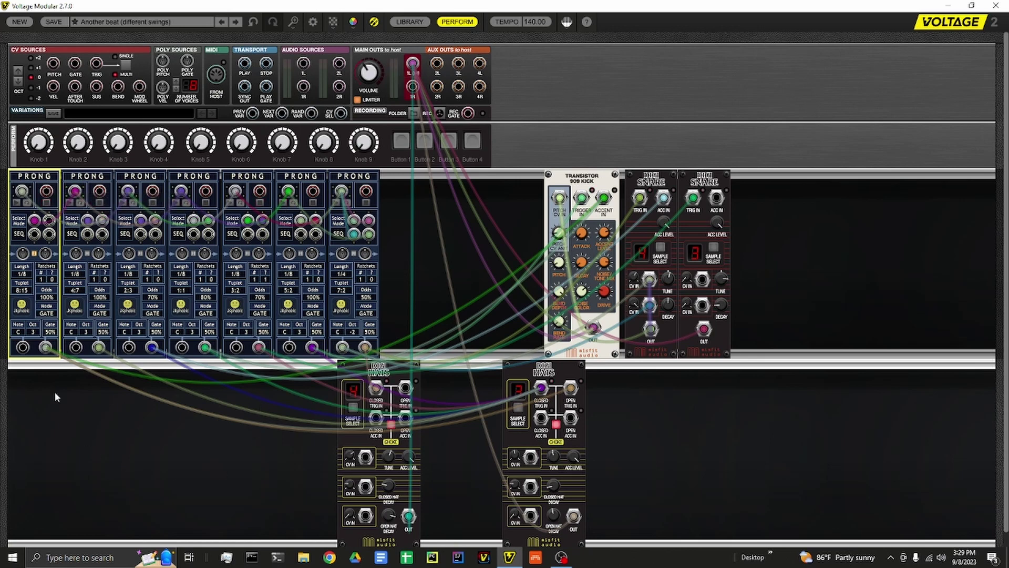
pyautogui.click(456, 217)
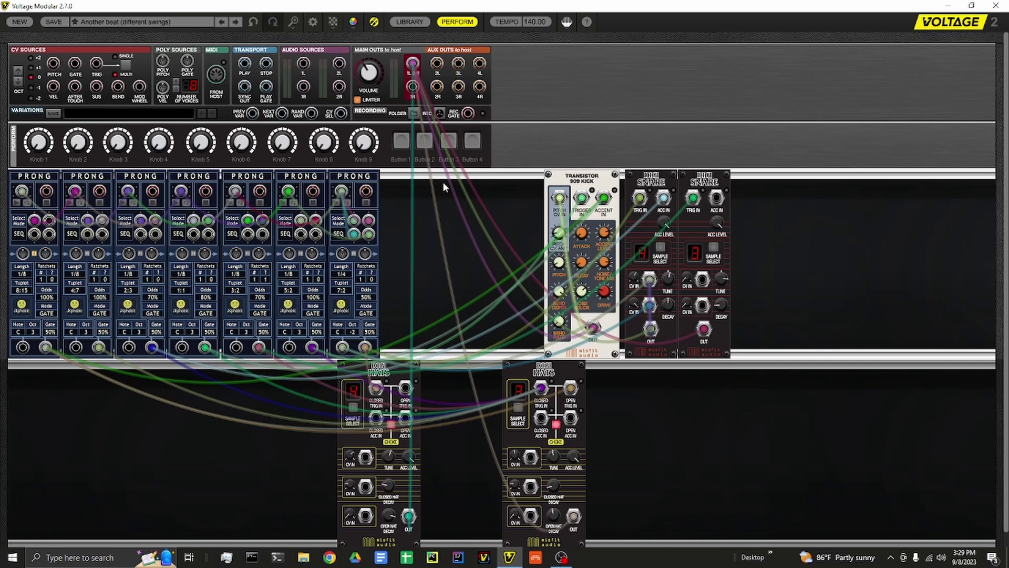
# Box-select the entire row of Prong modules in the upper cabinet, and clear the selection
pyautogui.moveTo(459, 184); pyautogui.dragTo(3, 293)
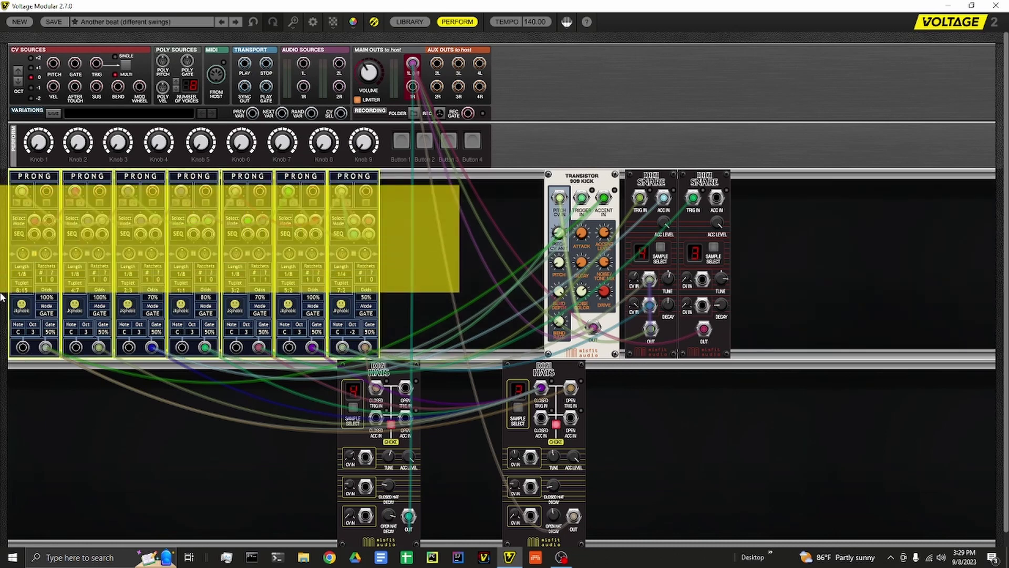
pyautogui.click(405, 222)
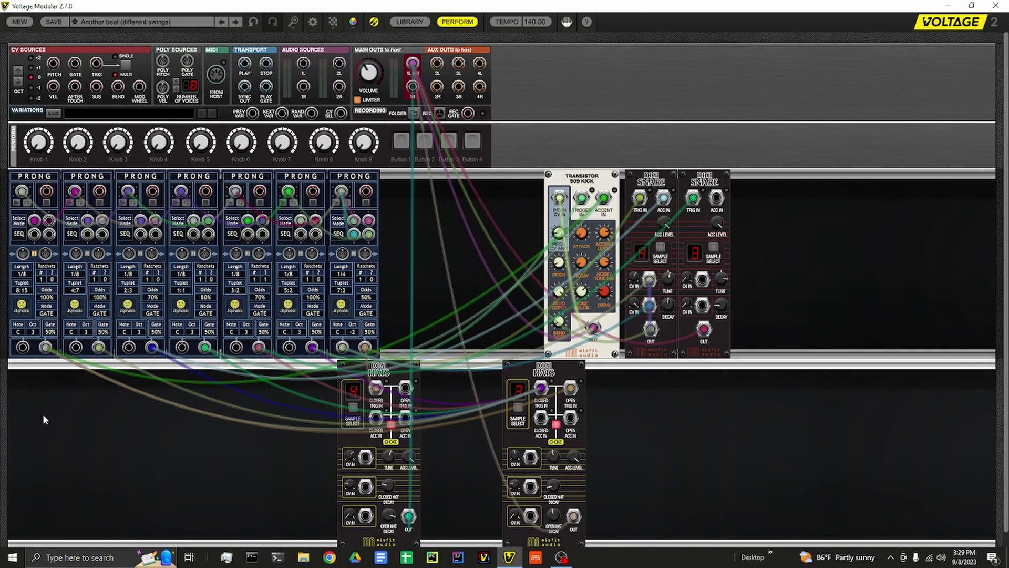
# Add a Forking Paths sequencer to the lower cabinet and look over its grid and outputs
pyautogui.rightClick(42, 414)
pyautogui.moveTo(78, 315)
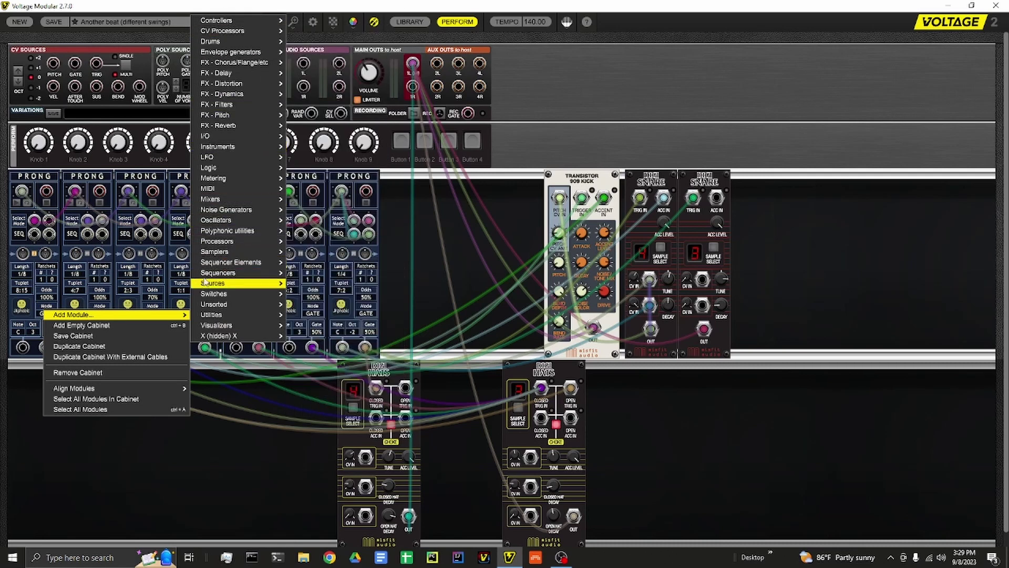
pyautogui.moveTo(237, 274)
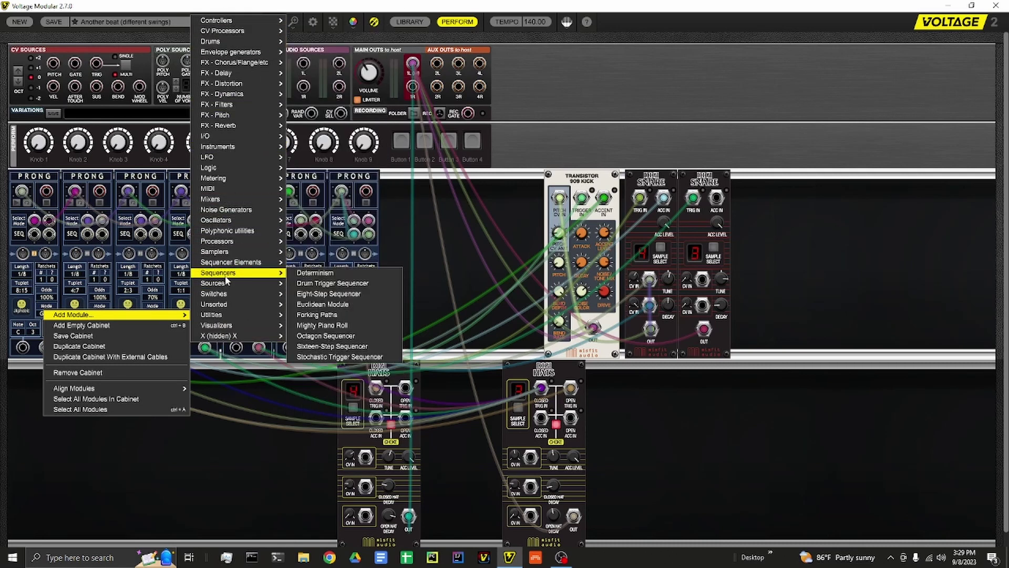
pyautogui.click(377, 316)
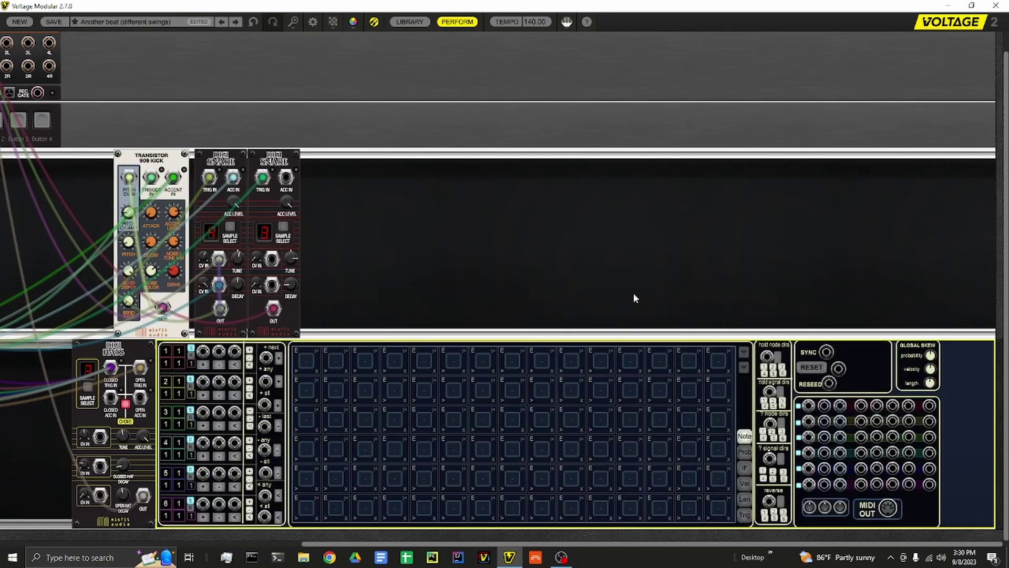
pyautogui.scroll(1, 633, 294)
pyautogui.scroll(-1, 635, 298)
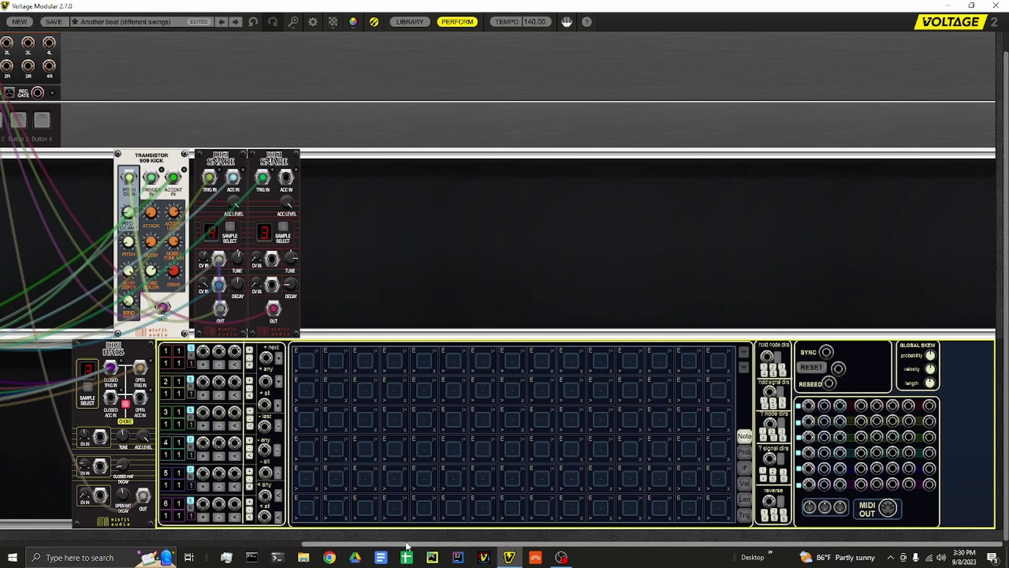
# Begin adding another module to the lower cabinet, in the empty space below the Prong row
pyautogui.moveTo(425, 547); pyautogui.dragTo(123, 547)
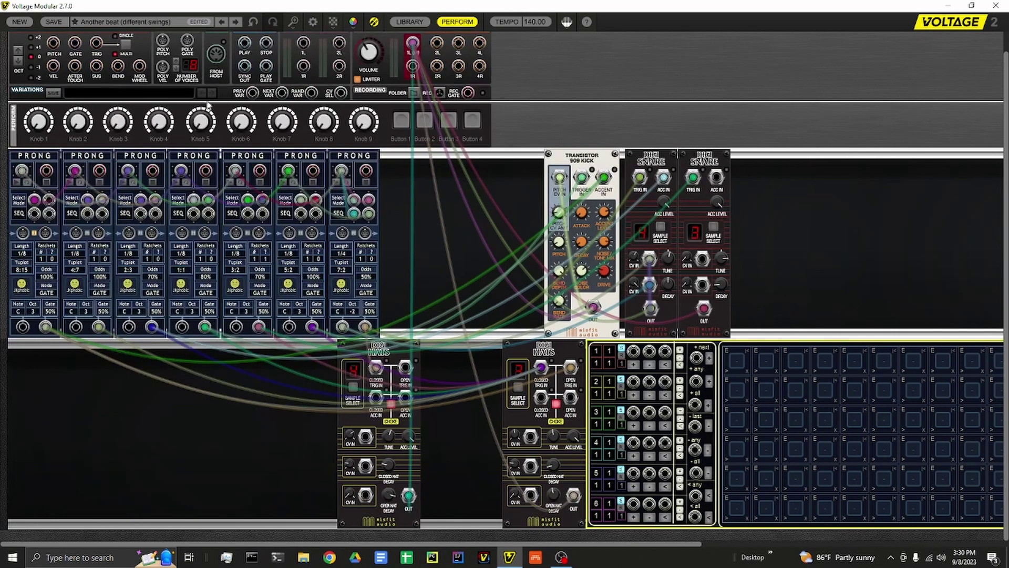
pyautogui.rightClick(149, 367)
pyautogui.moveTo(167, 269)
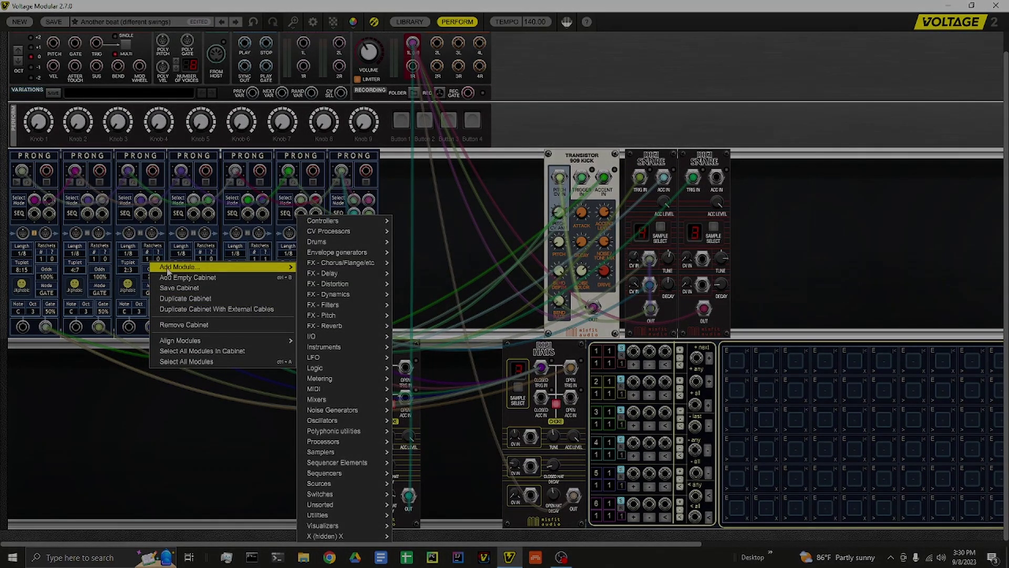